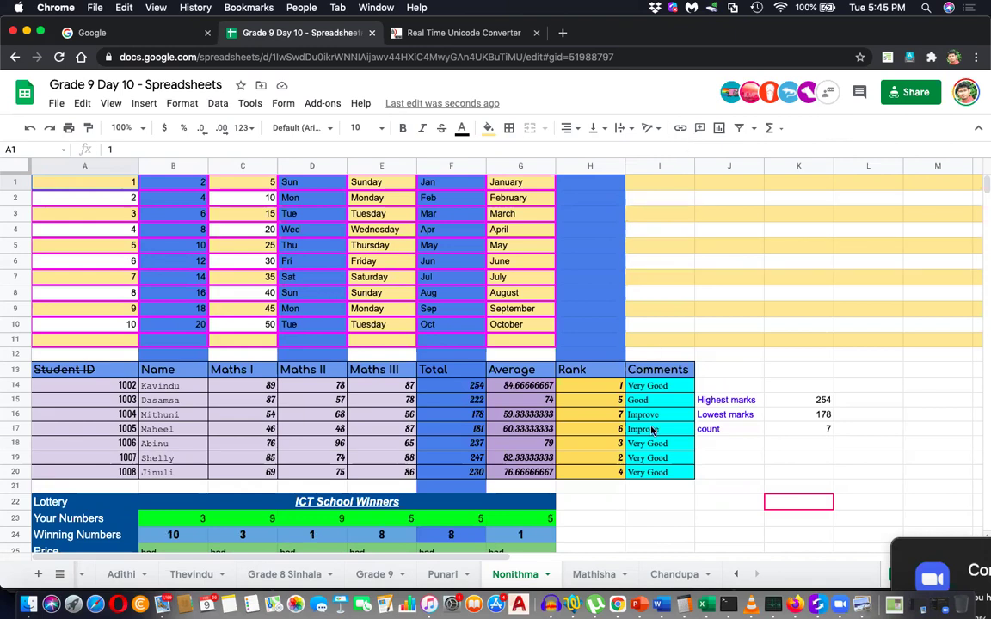
Inspect the rank formula in H19 and select empty cell I12 on the Nonithma sheet.
scroll(651, 430, down, 3)
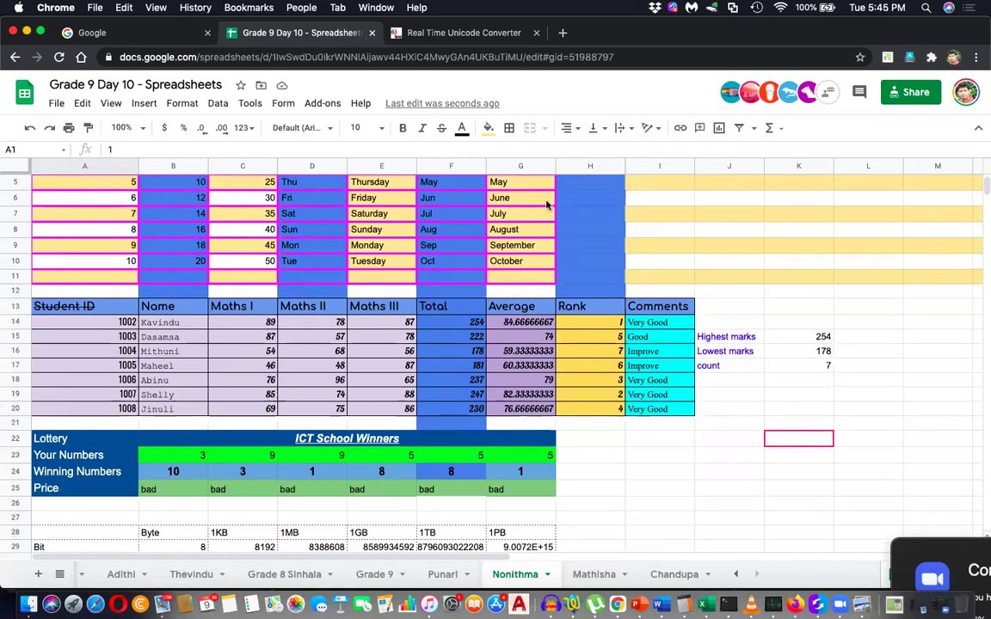
click(560, 398)
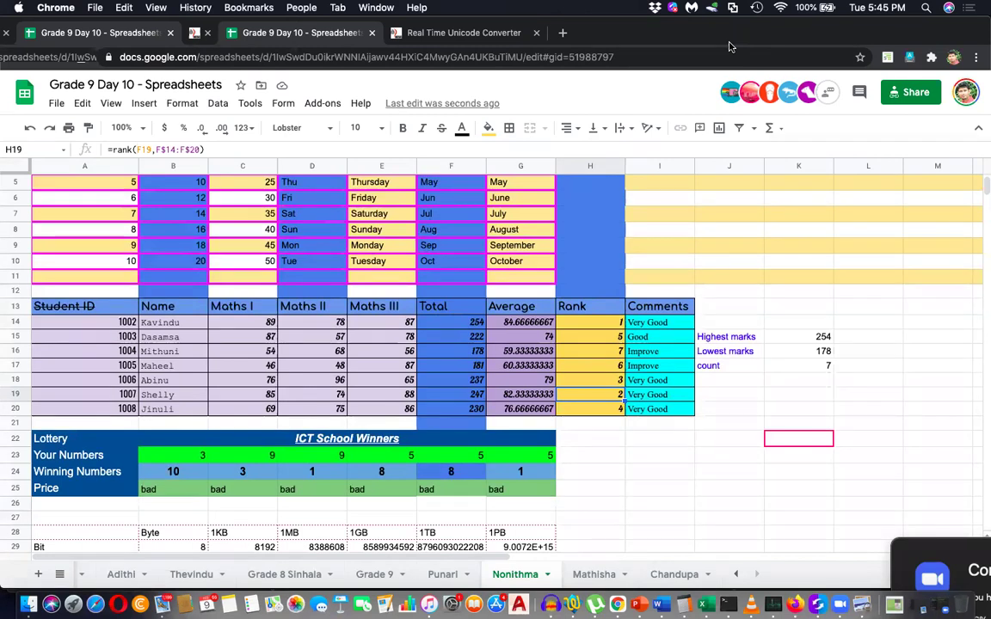
click(662, 289)
scroll(662, 289, up, 2)
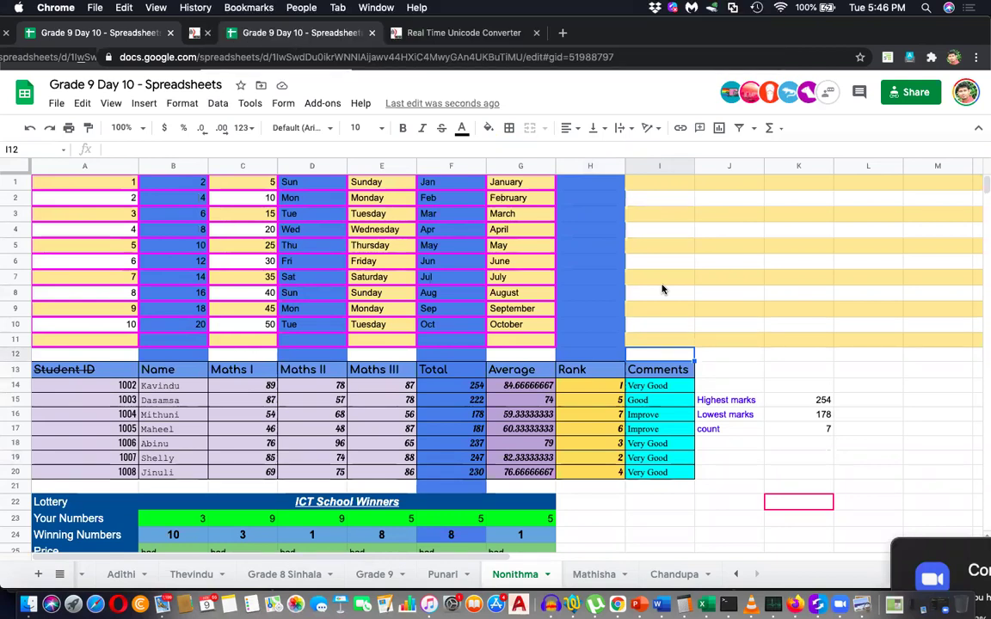
scroll(662, 289, down, 3)
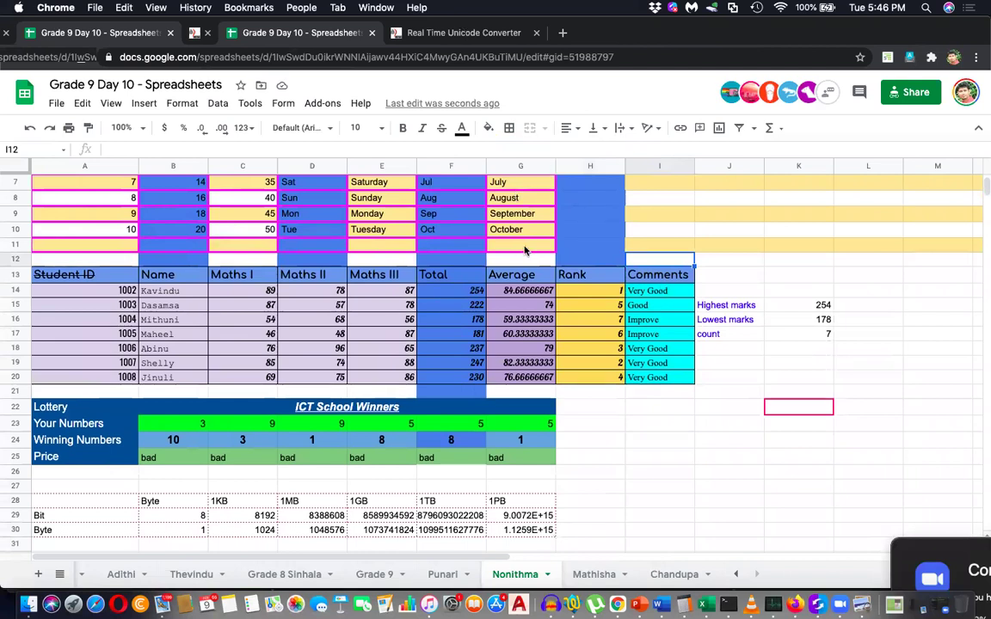
scroll(525, 249, up, 3)
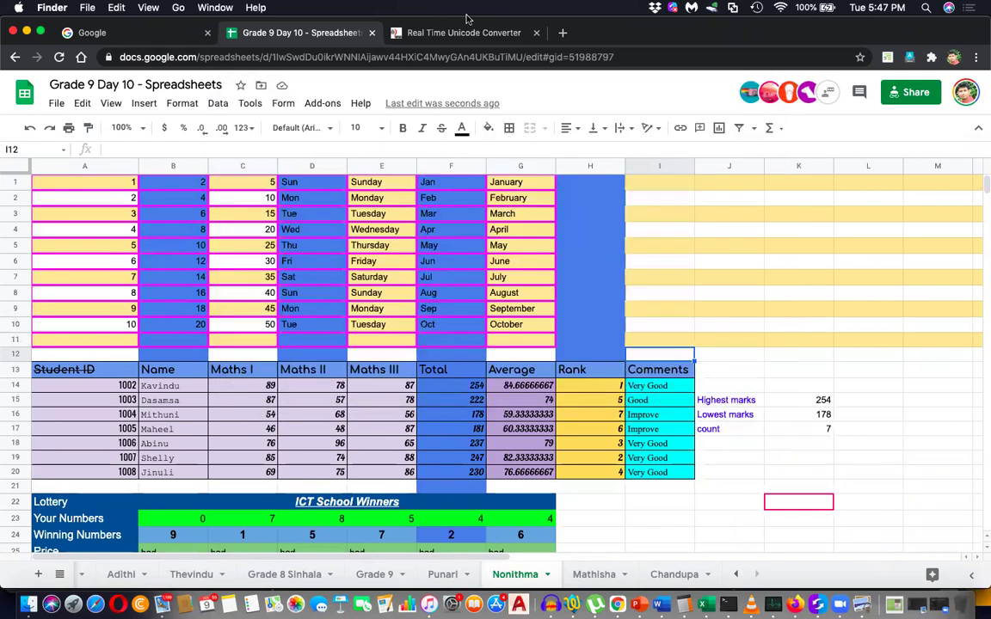
Close the Finder recording folder and return to the Nonithma sheet beside the Lottery block.
click(241, 93)
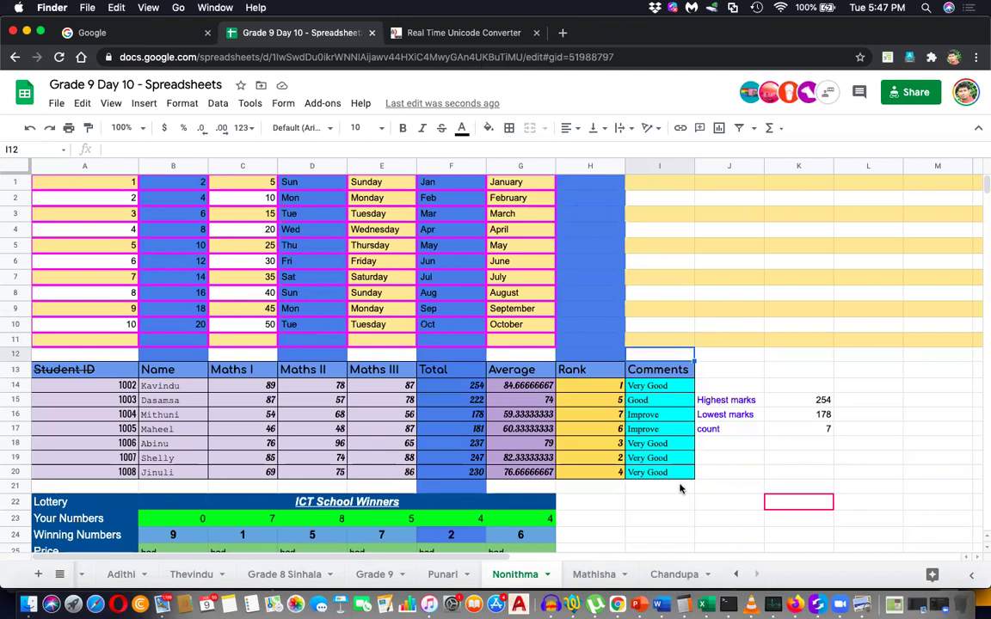
click(679, 577)
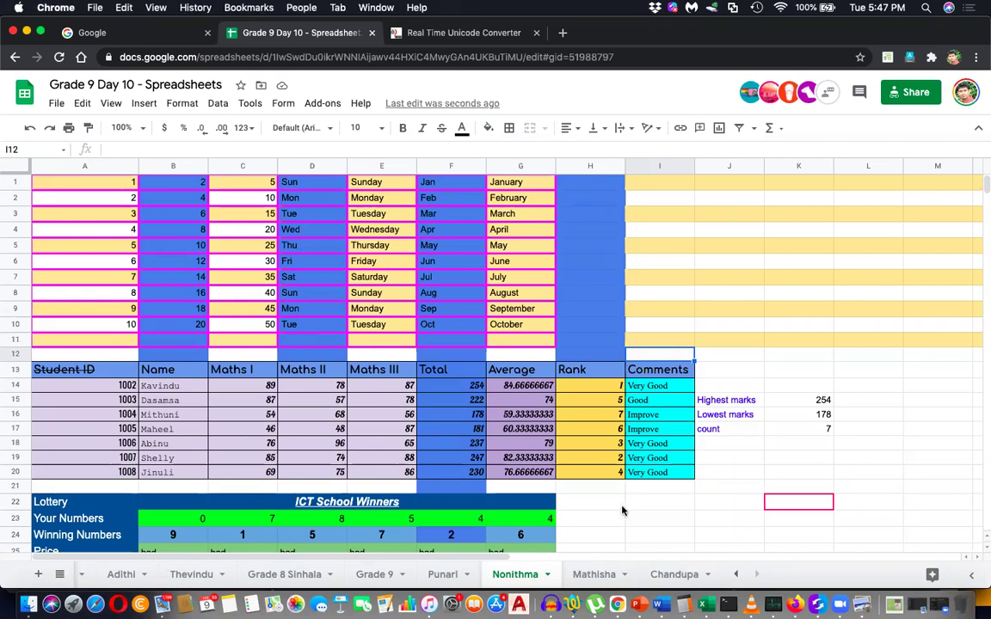
click(590, 502)
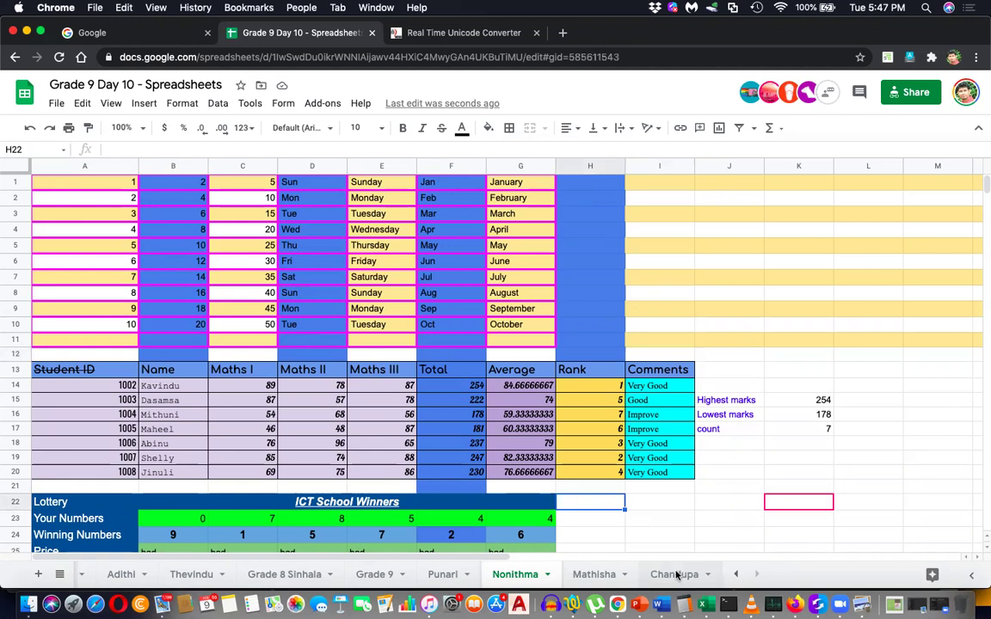
Duplicate the Chandupa tab and rename the new copy 'Minusha'.
click(676, 575)
right_click(677, 574)
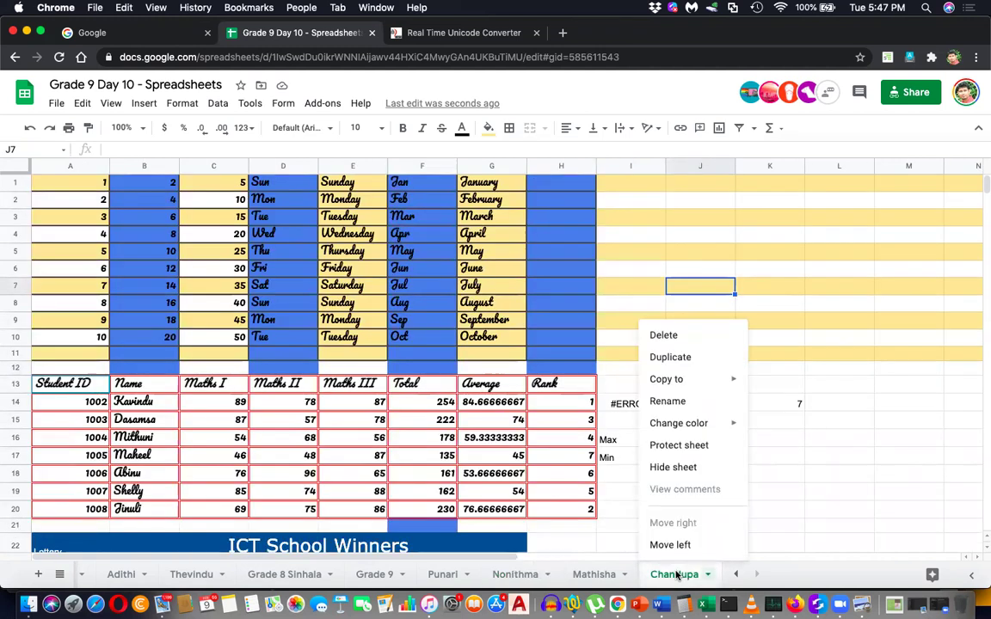
click(699, 366)
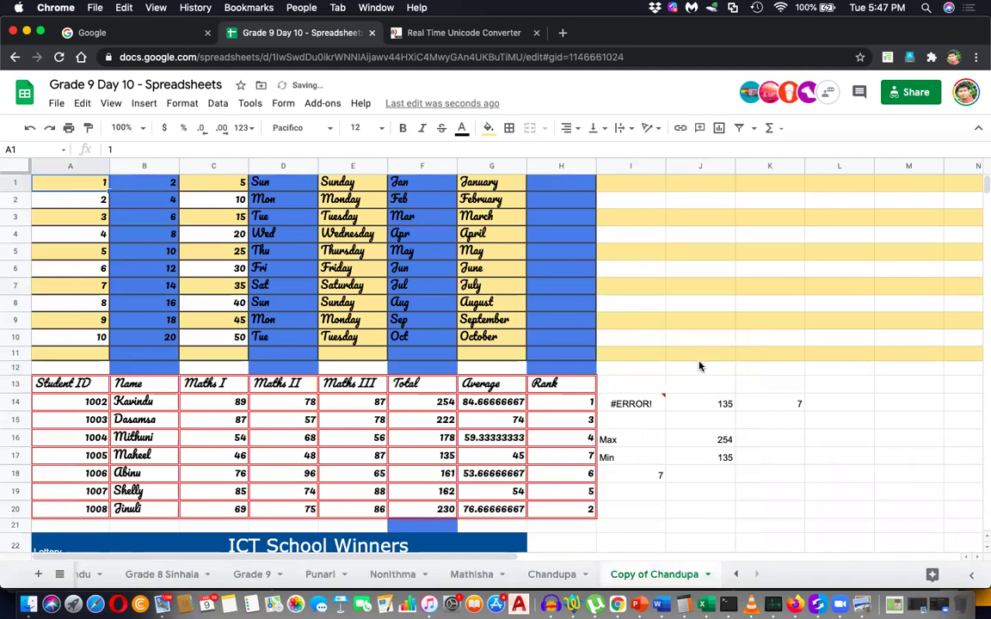
double_click(659, 576)
text(Minusha)
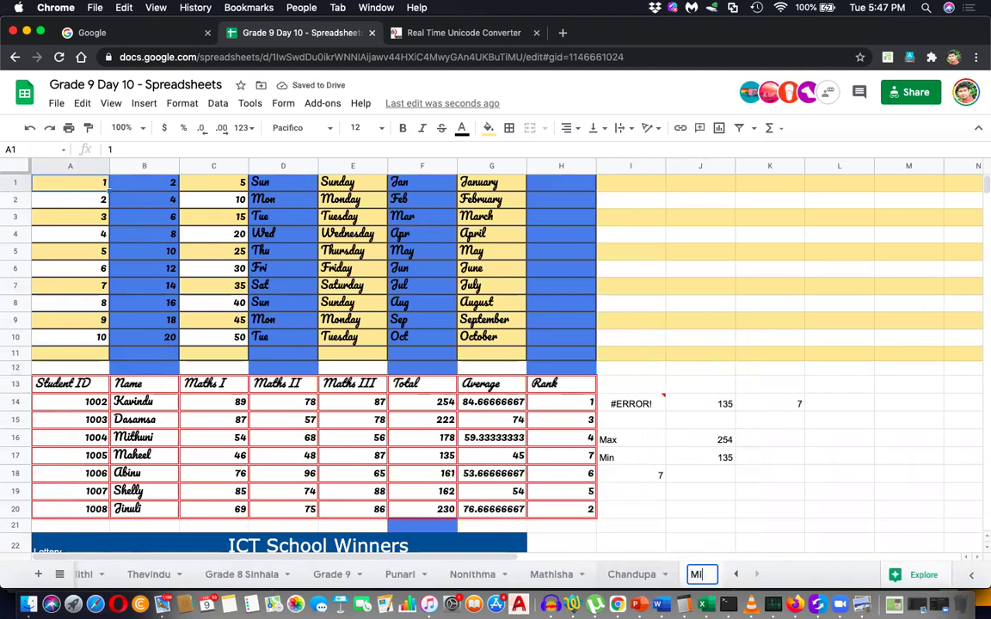
key(Return)
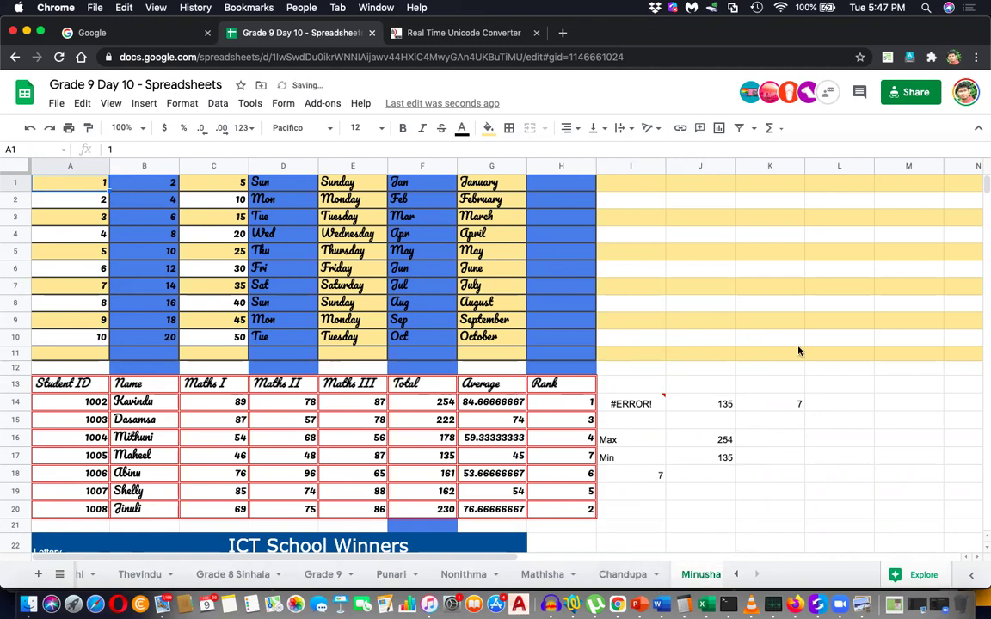
click(797, 341)
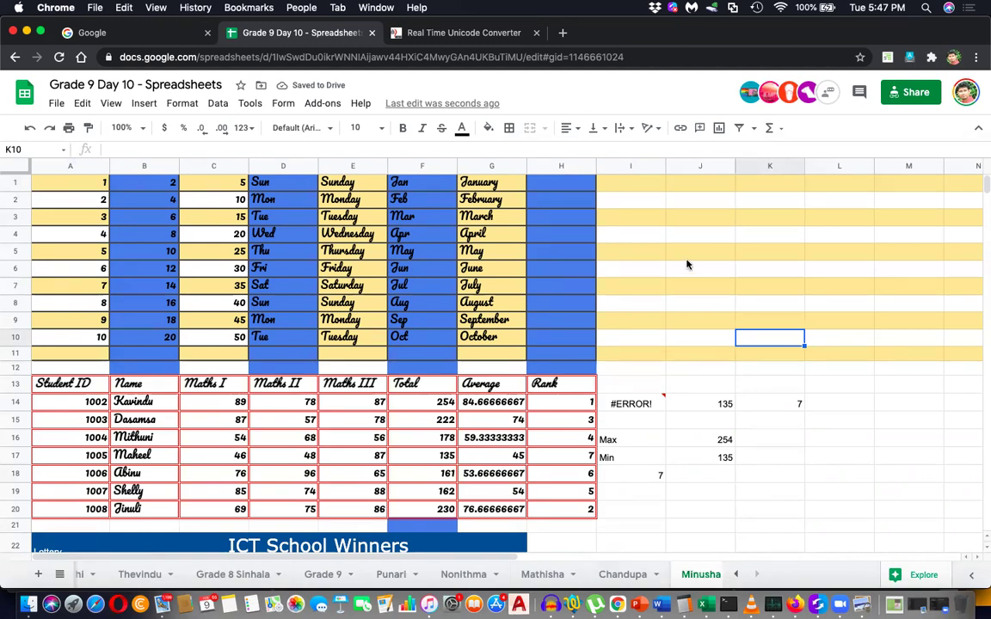
Browse the sheet tabs with the scroll arrows and return to the Minusha sheet.
click(687, 258)
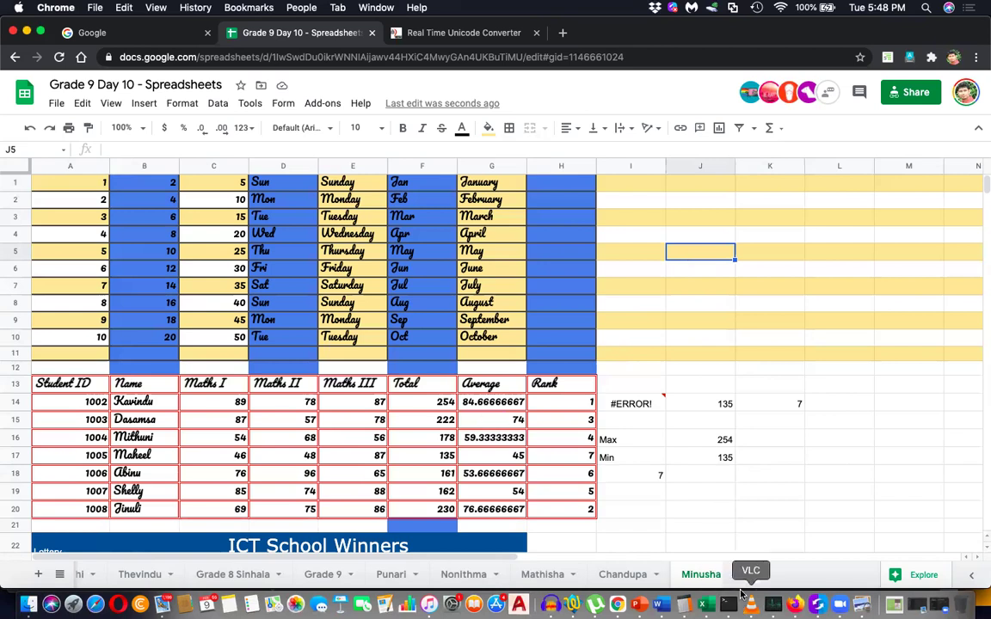
click(737, 574)
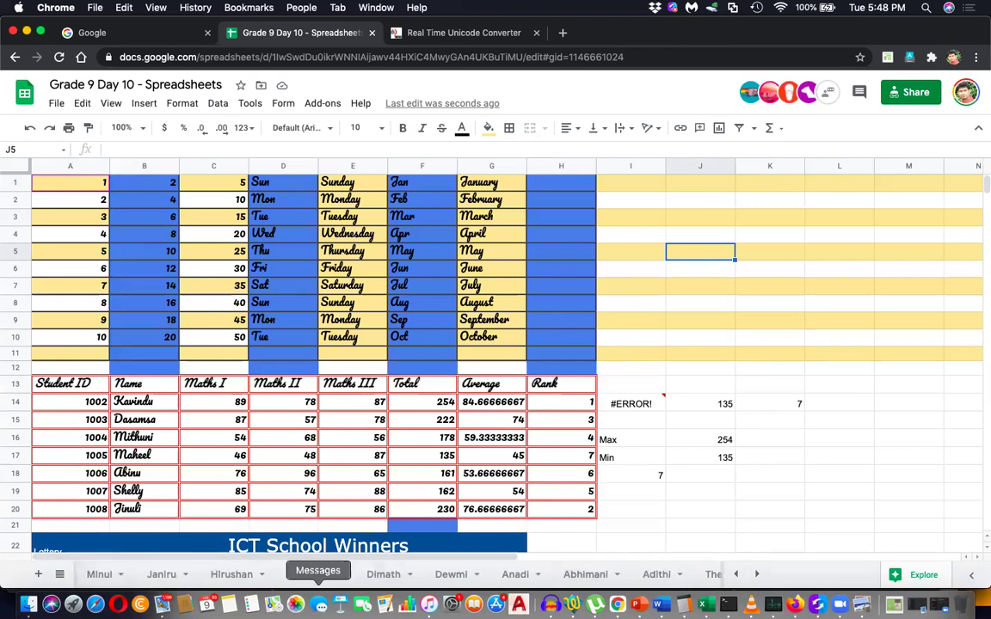
click(737, 574)
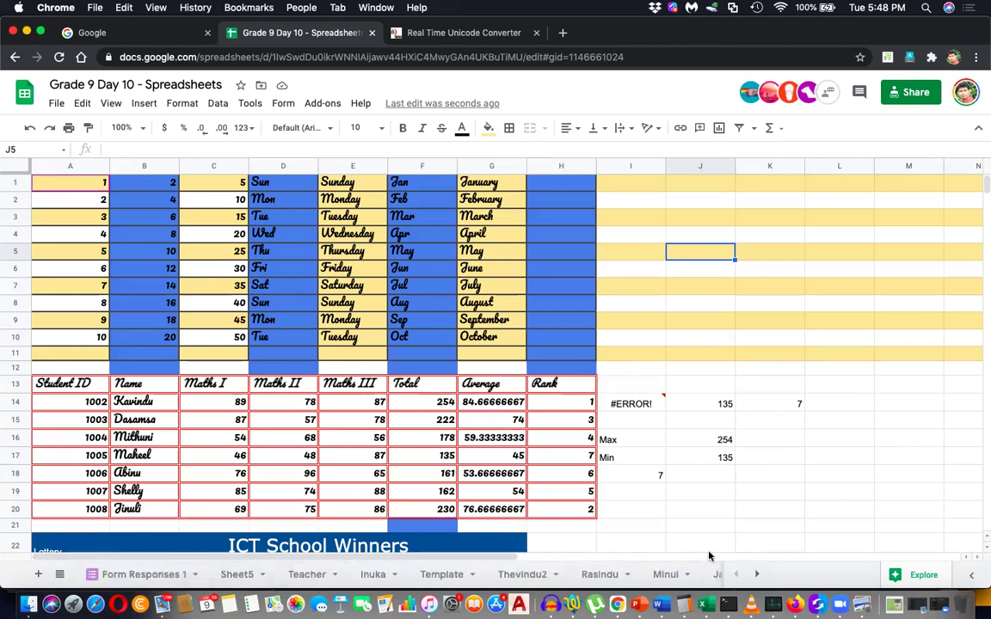
click(758, 574)
click(761, 575)
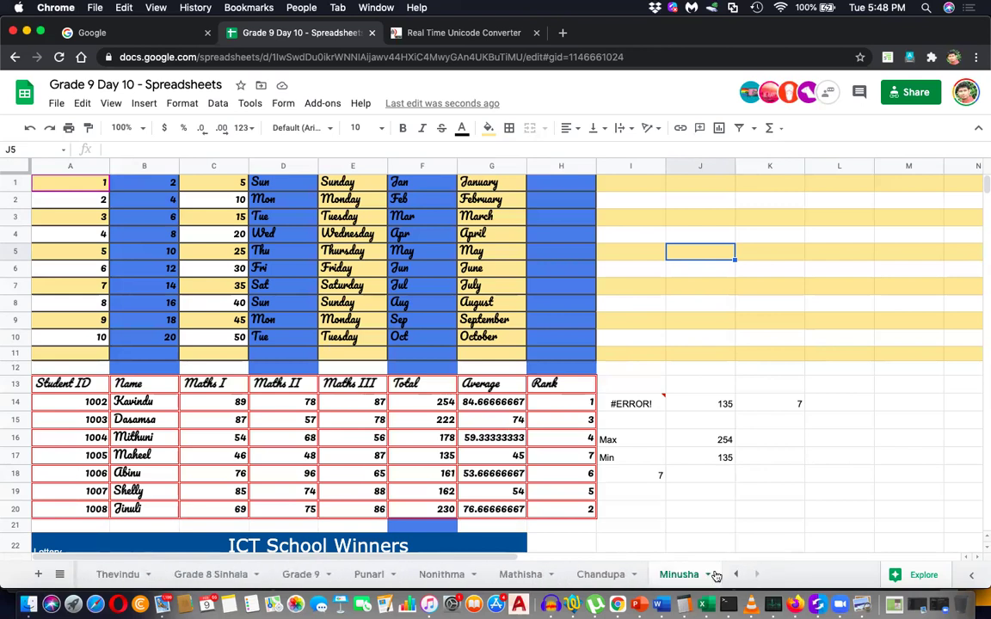
click(649, 327)
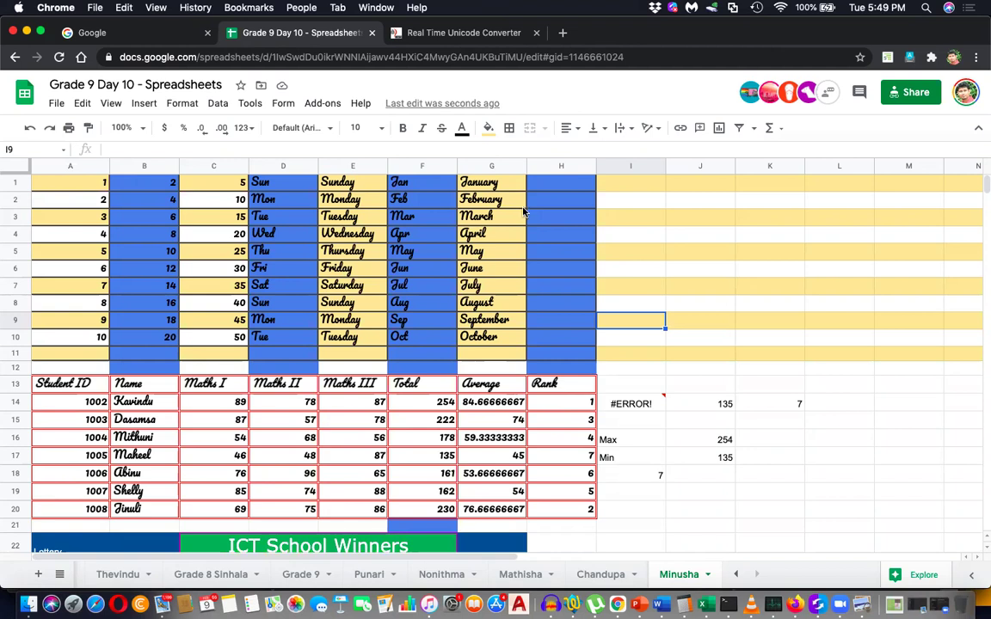
Check the contents of F8, F19 and G13 on Minusha, then switch to Firefox.
click(624, 359)
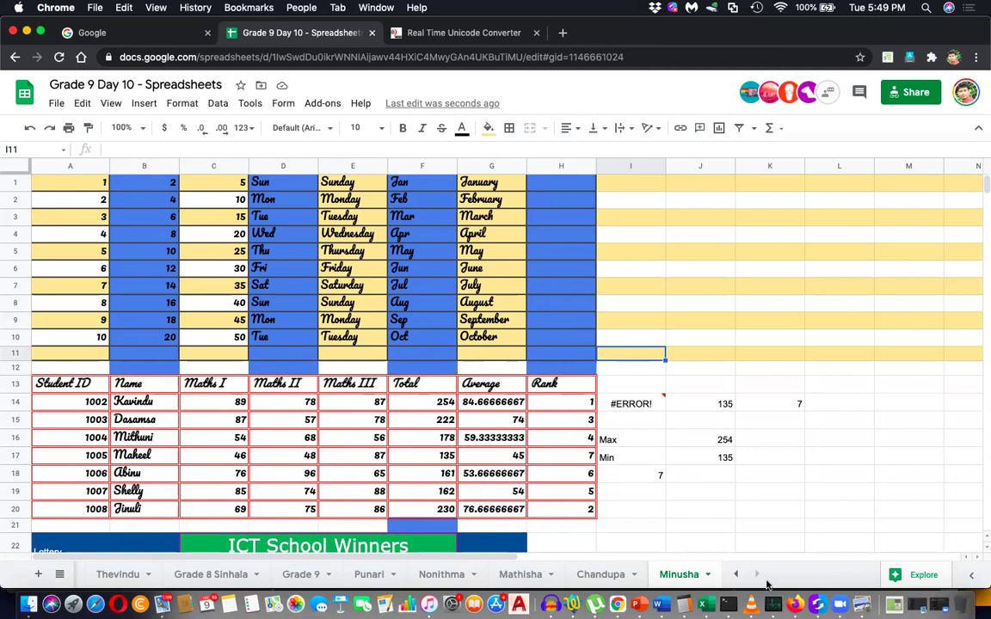
click(421, 310)
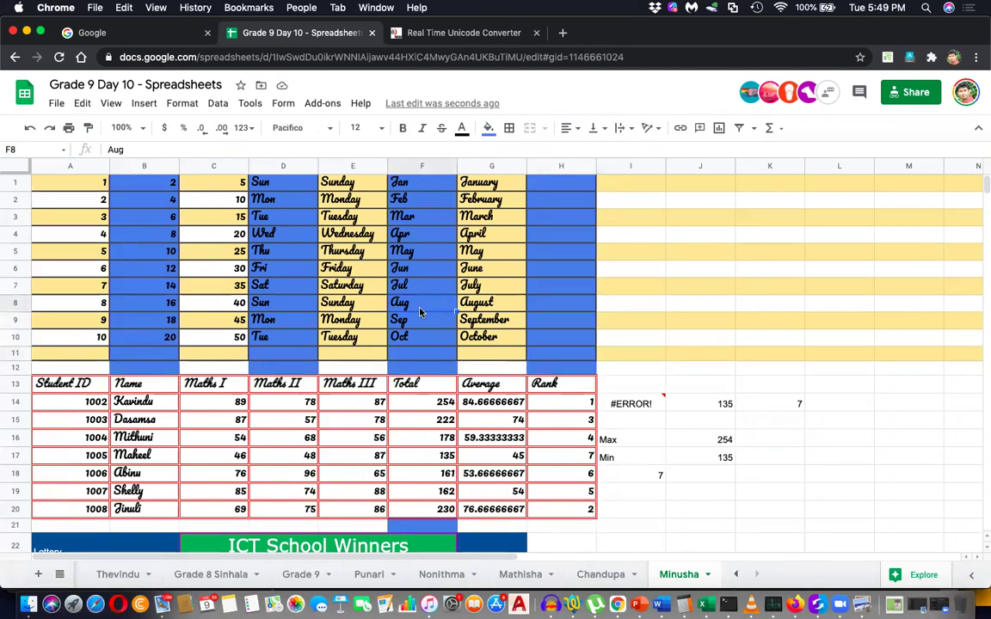
scroll(421, 312, down, 5)
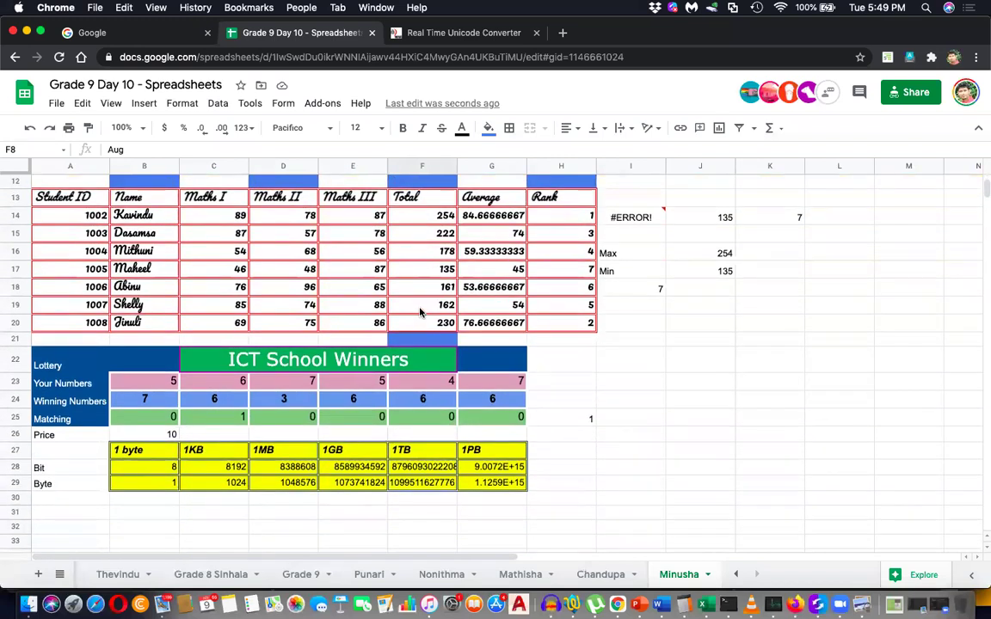
click(421, 306)
scroll(420, 312, up, 5)
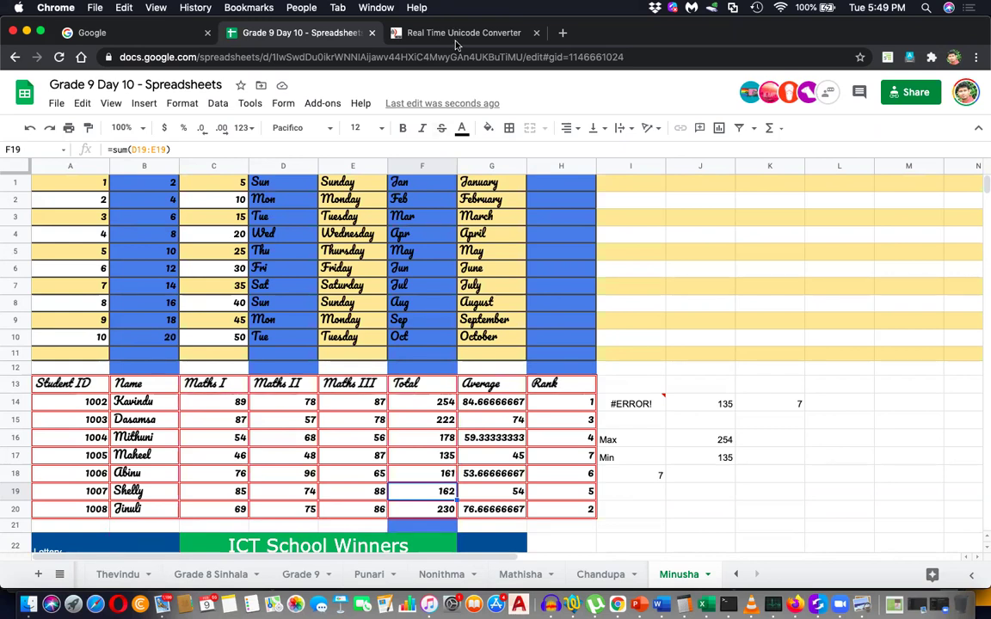
click(470, 387)
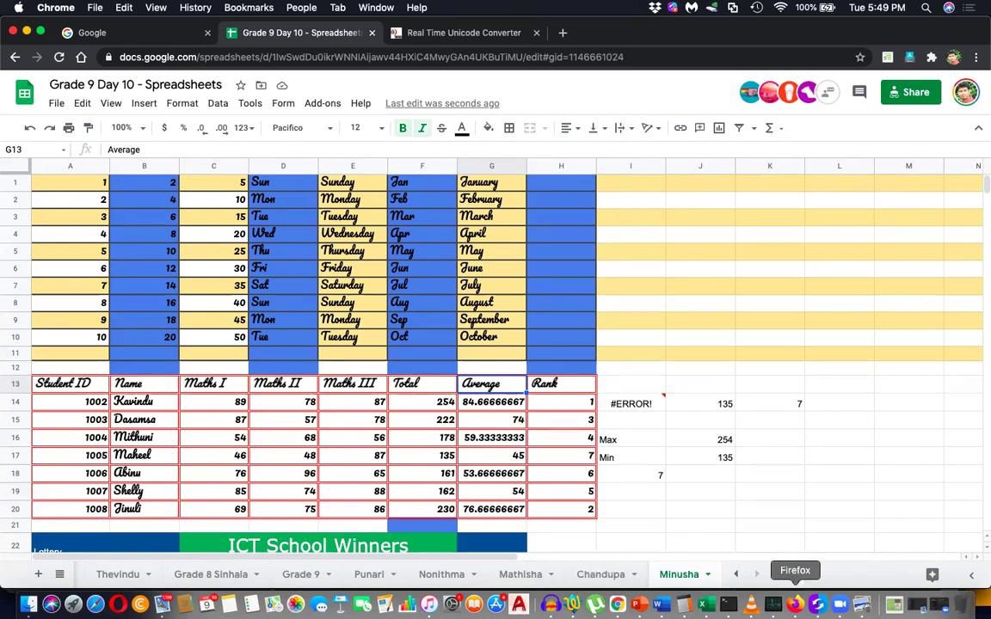
click(795, 605)
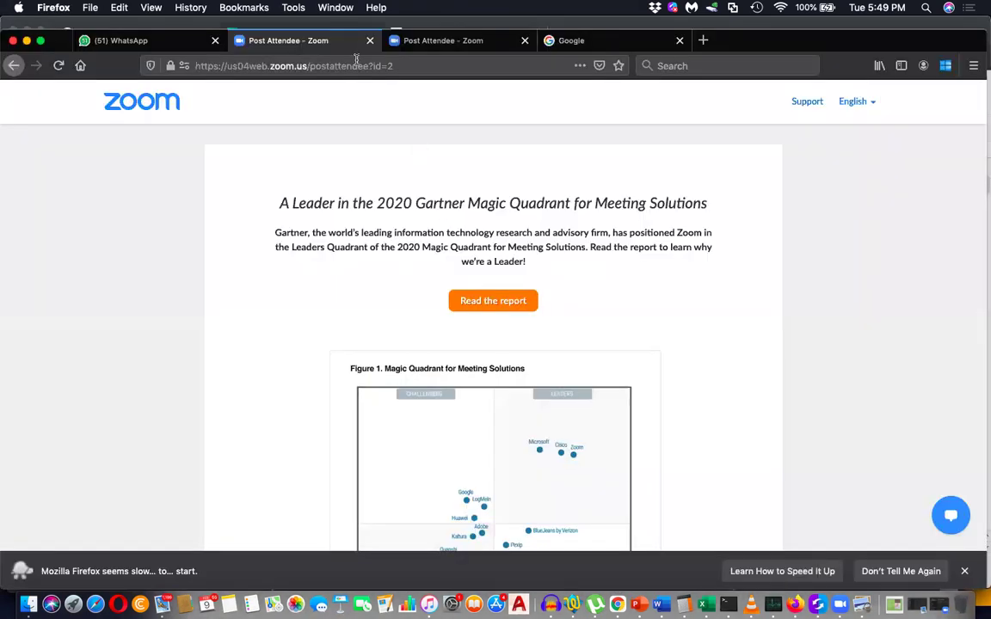
Open Classes | Edmodo from the 'ed' suggestion and sign in with the teacher's Google account.
click(356, 61)
text(edulanka.lk/)
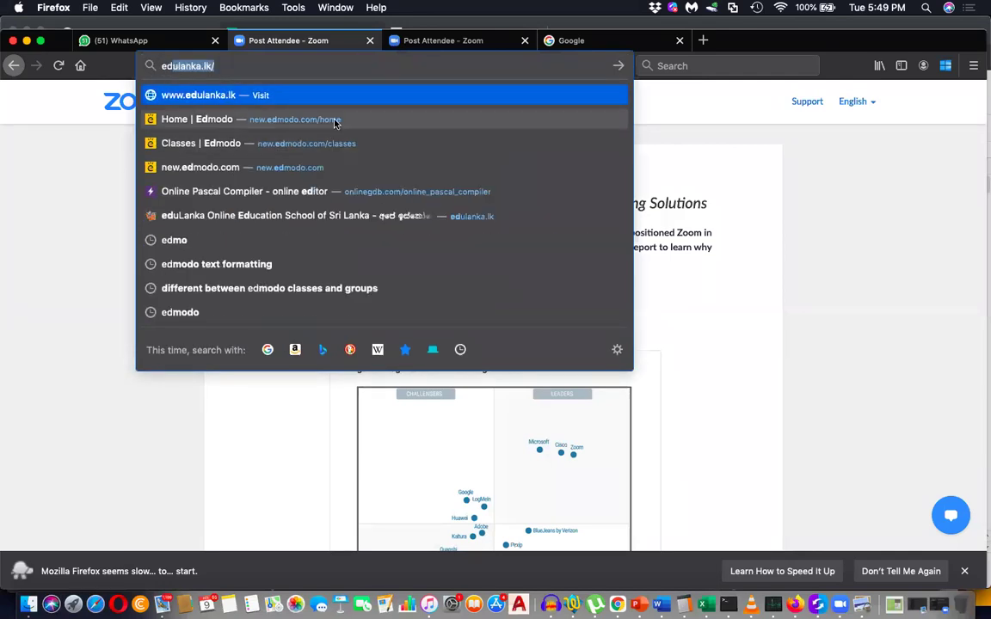
click(311, 143)
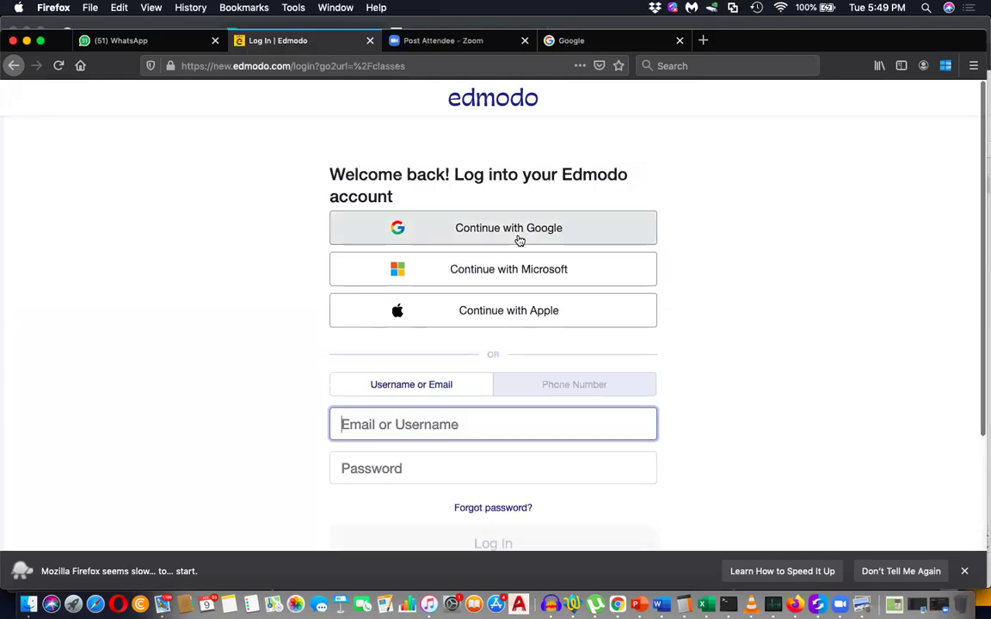
click(520, 239)
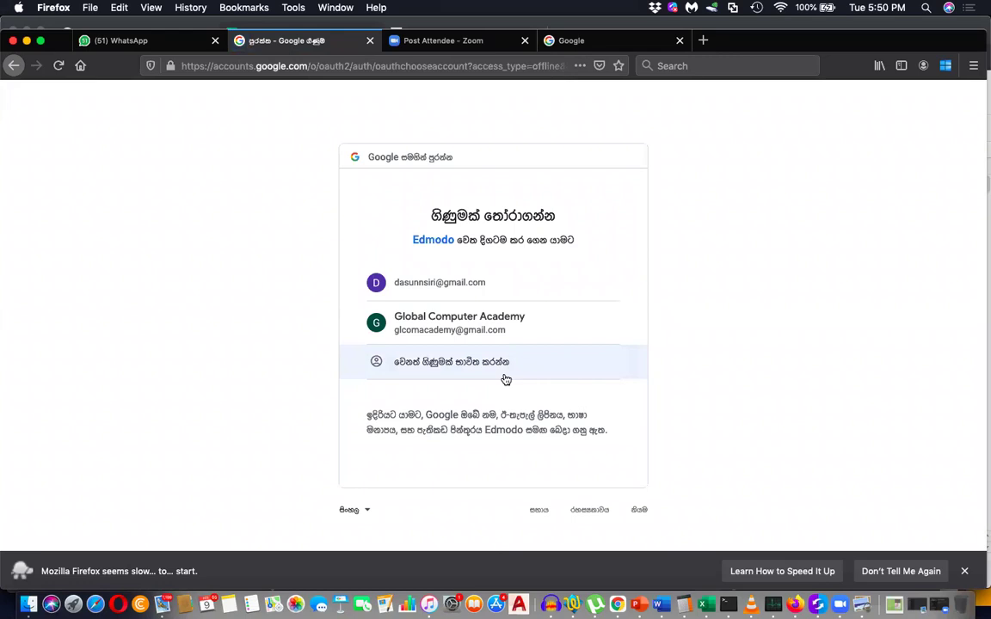
click(502, 285)
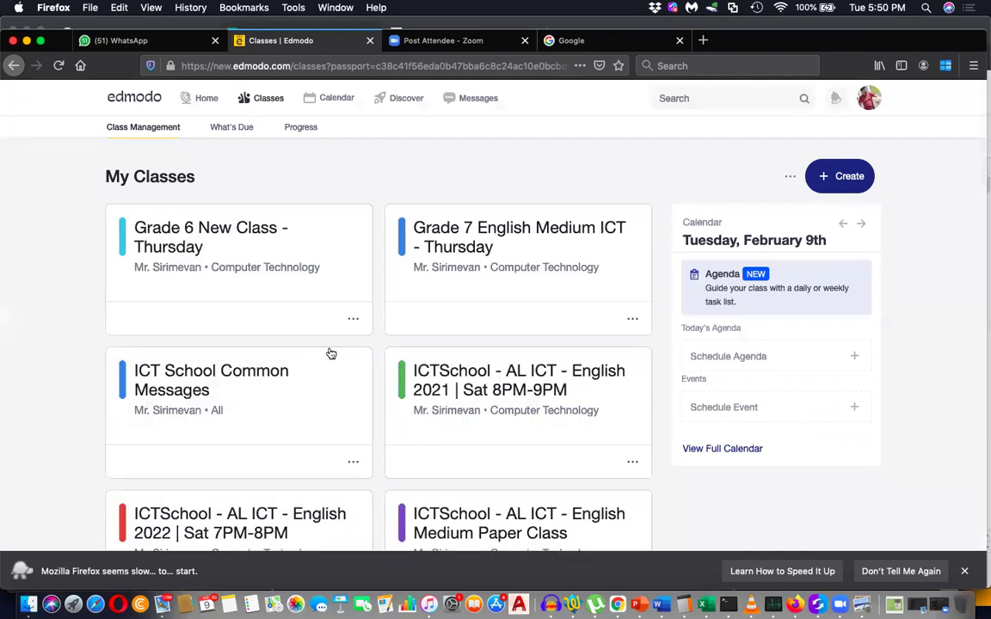
Scroll the class list and open the Grade 9 Sinhala Medium class.
scroll(331, 353, down, 6)
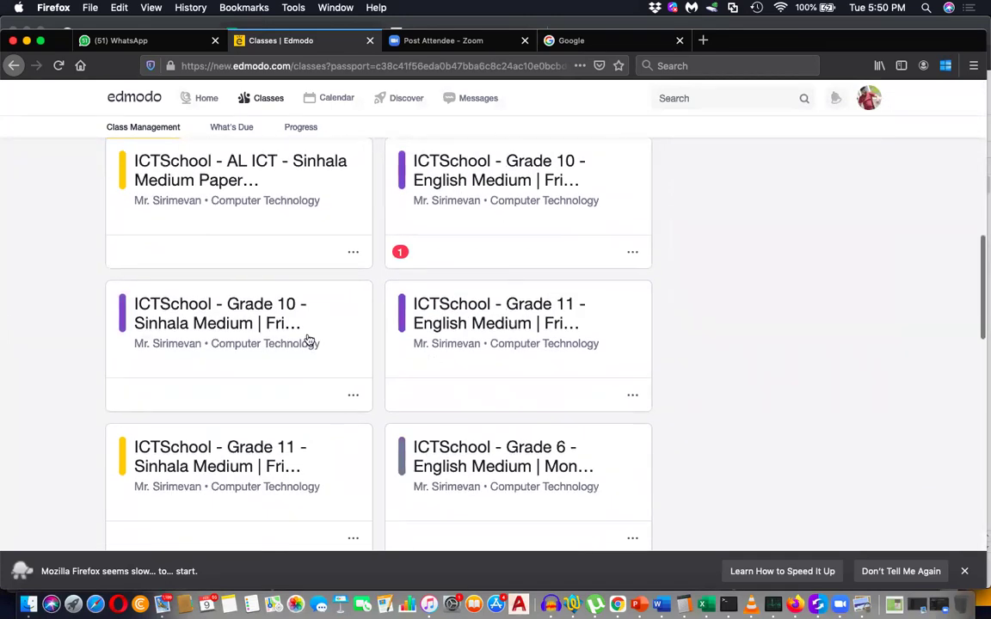
scroll(315, 328, down, 3)
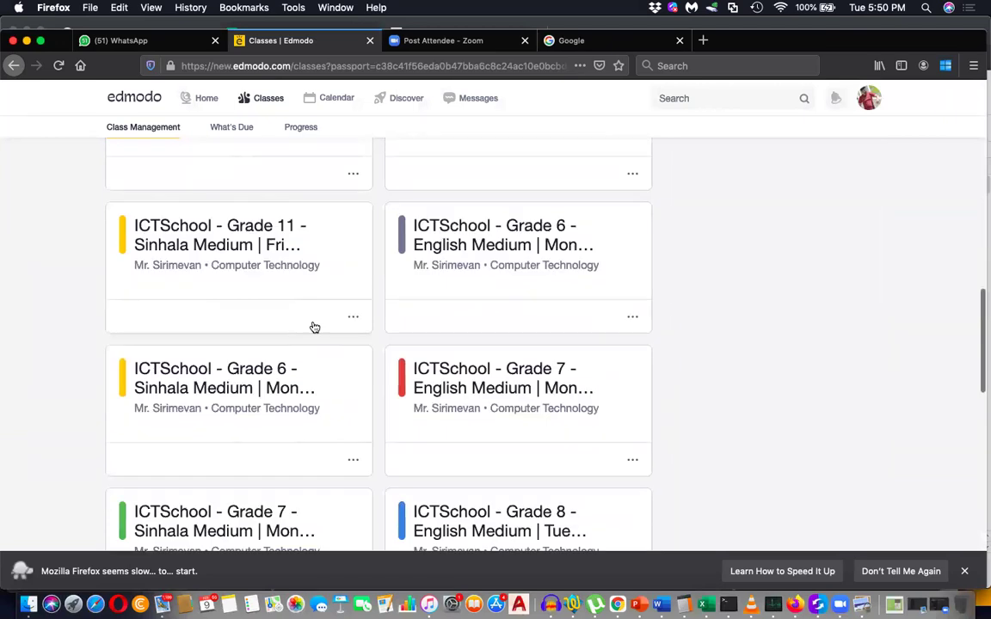
scroll(315, 328, down, 3)
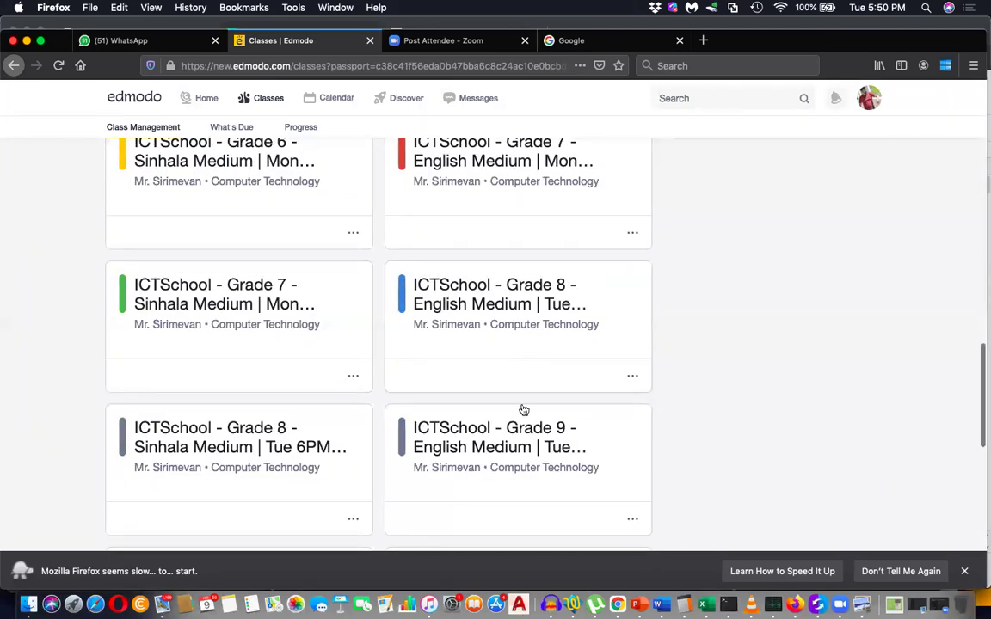
scroll(345, 473, down, 3)
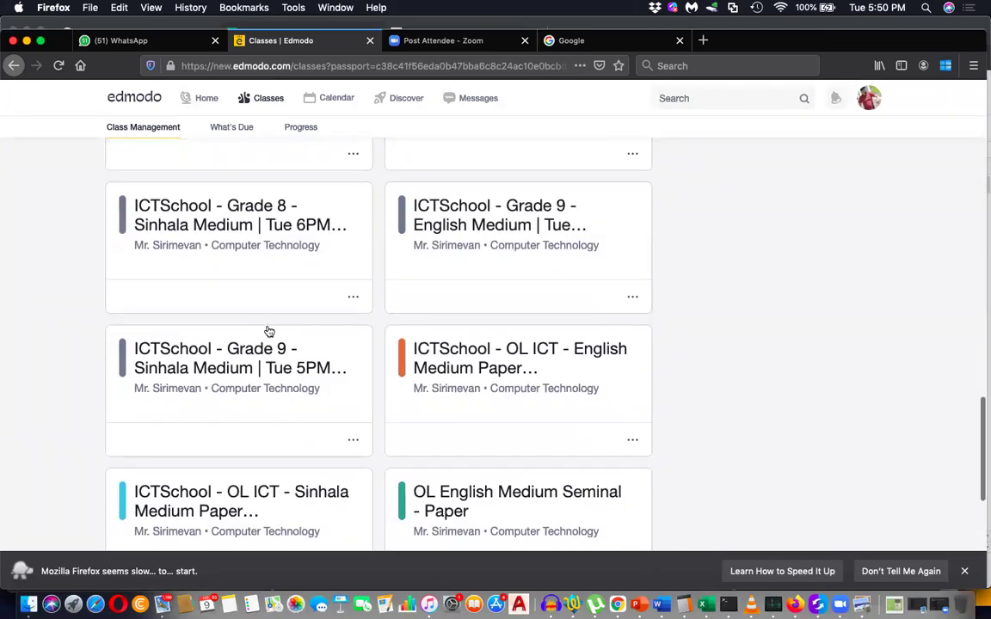
click(289, 371)
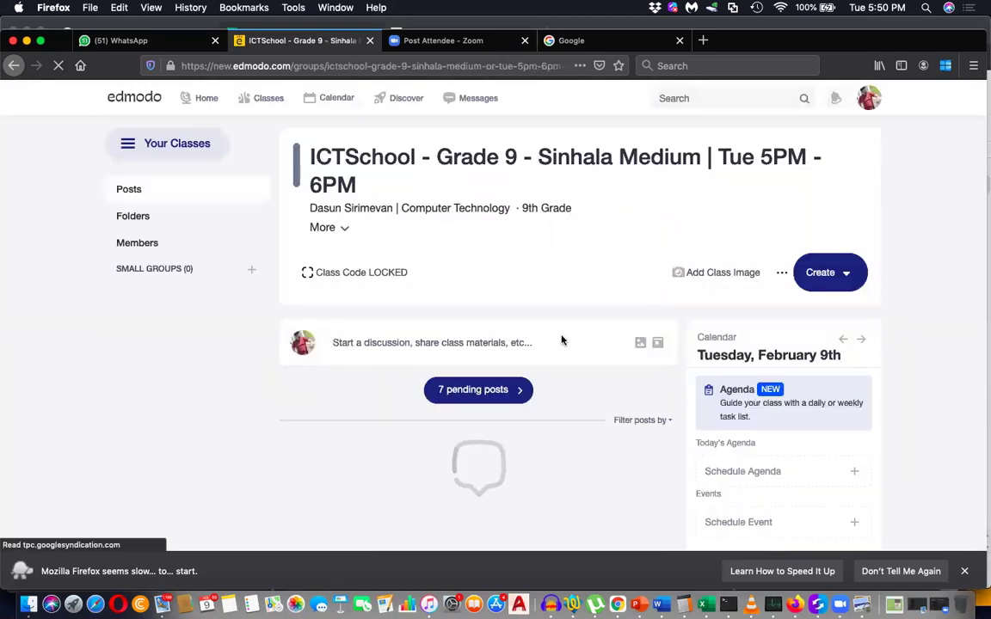
Scroll through the Grade 9 Sinhala Medium class posts.
scroll(561, 341, down, 5)
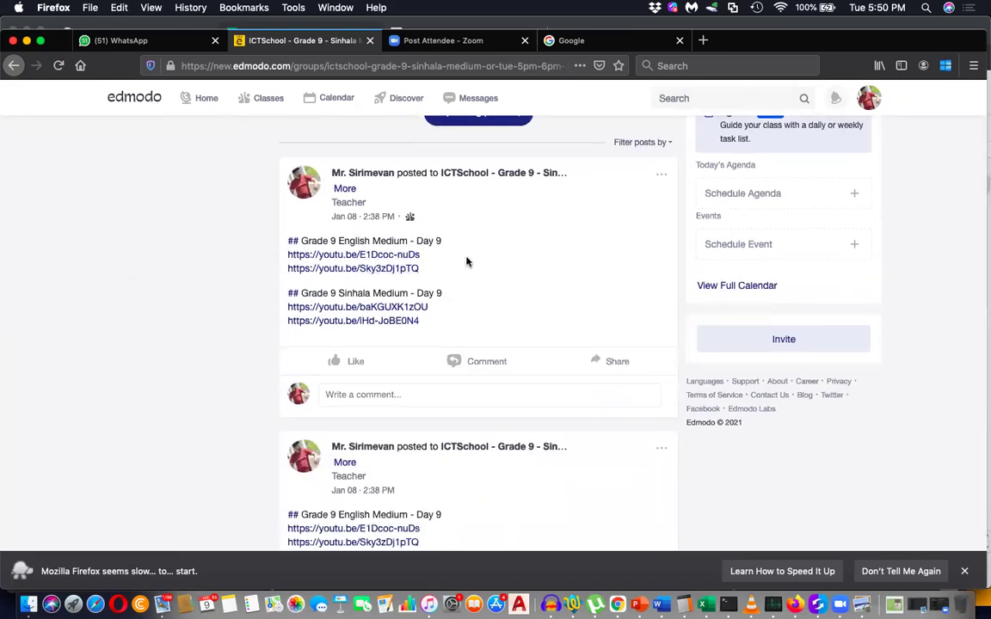
scroll(466, 261, down, 2)
scroll(466, 261, down, 4)
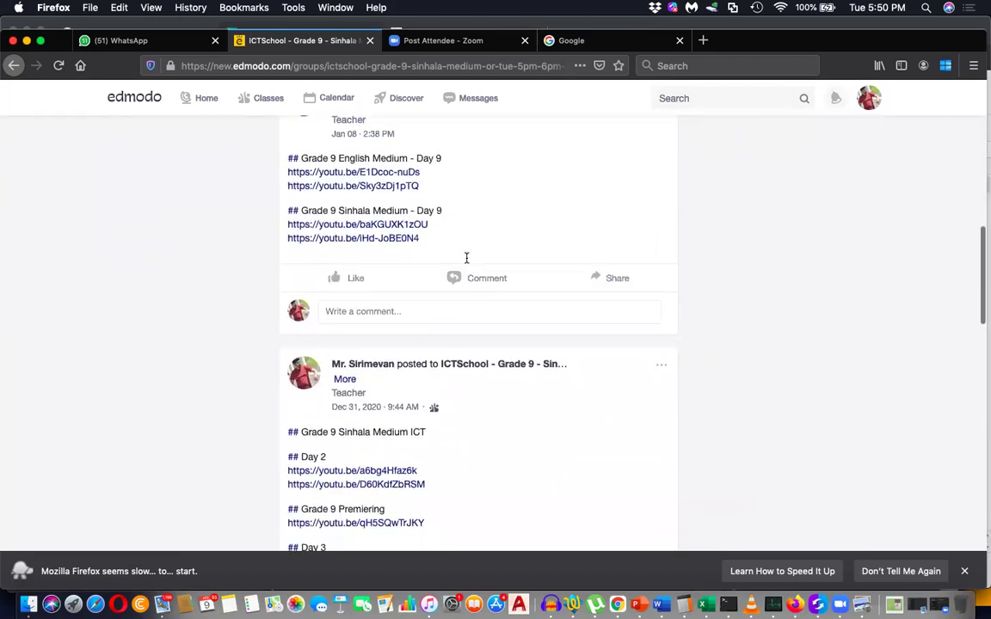
scroll(466, 262, down, 5)
scroll(466, 262, down, 10)
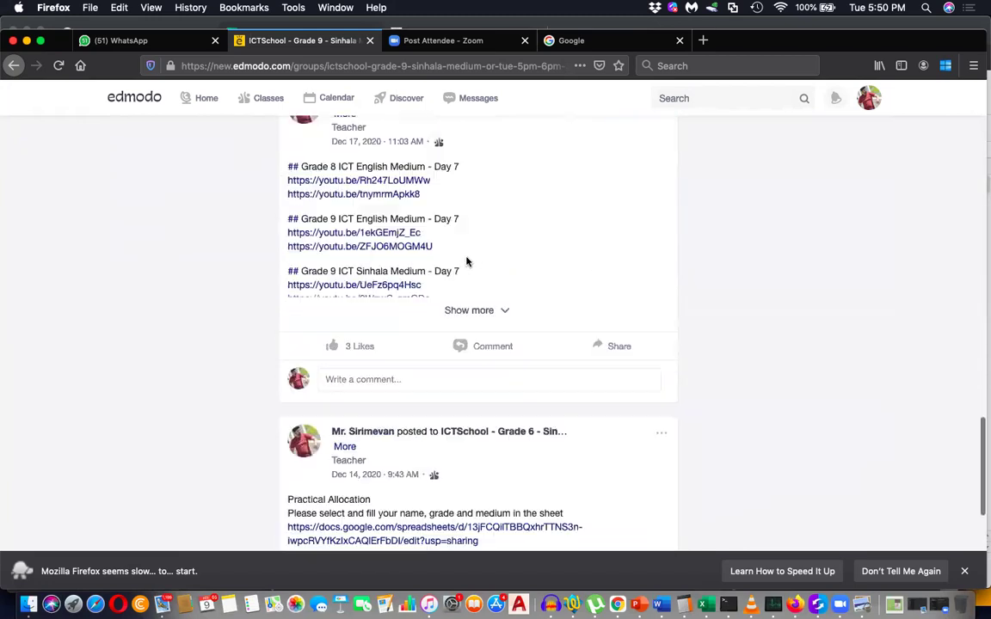
scroll(466, 262, up, 15)
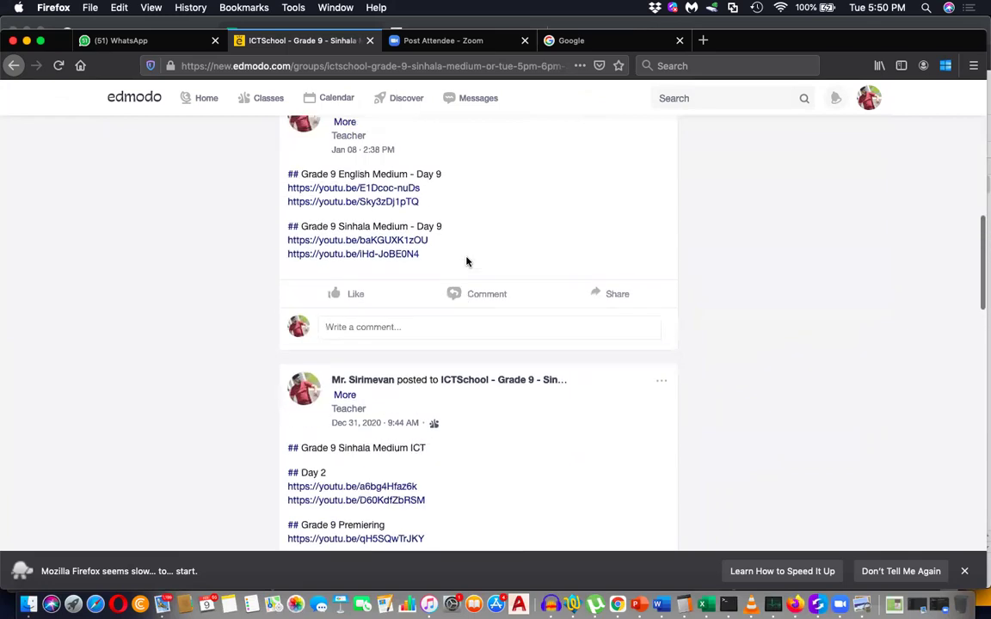
scroll(413, 342, down, 5)
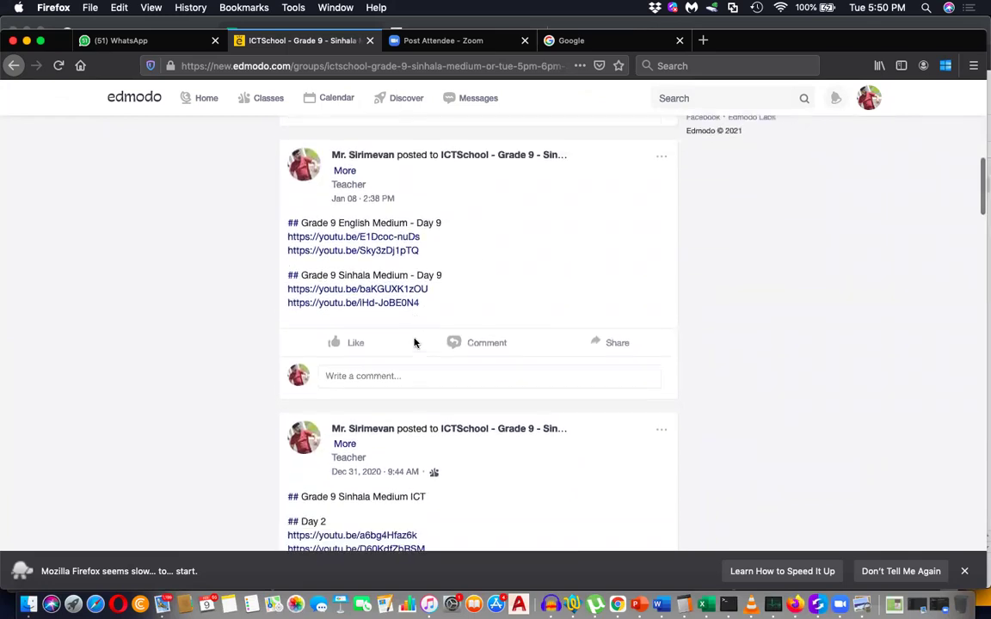
scroll(472, 409, down, 15)
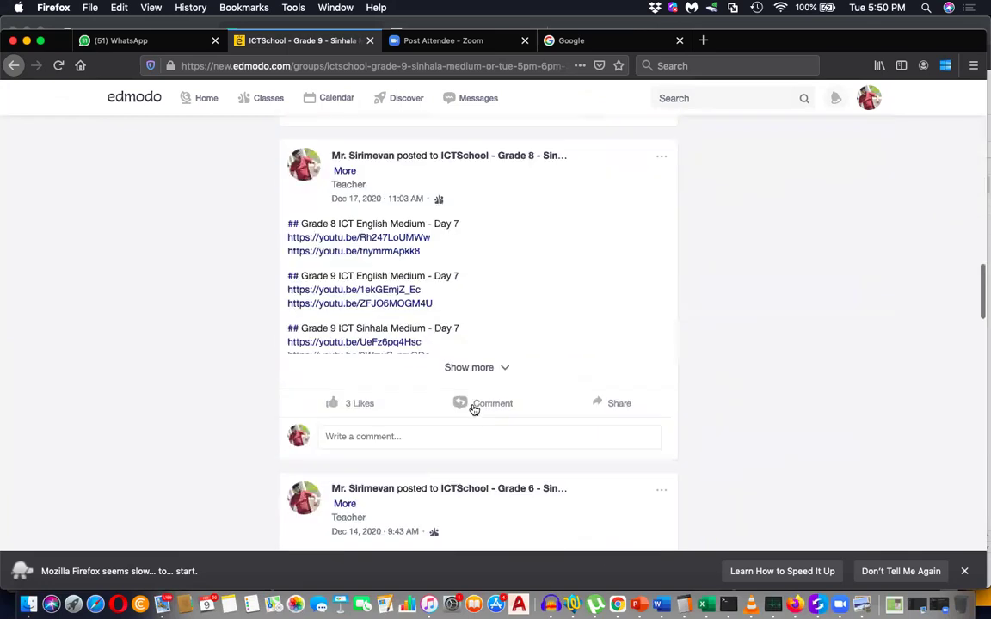
scroll(472, 408, up, 1)
scroll(472, 408, down, 15)
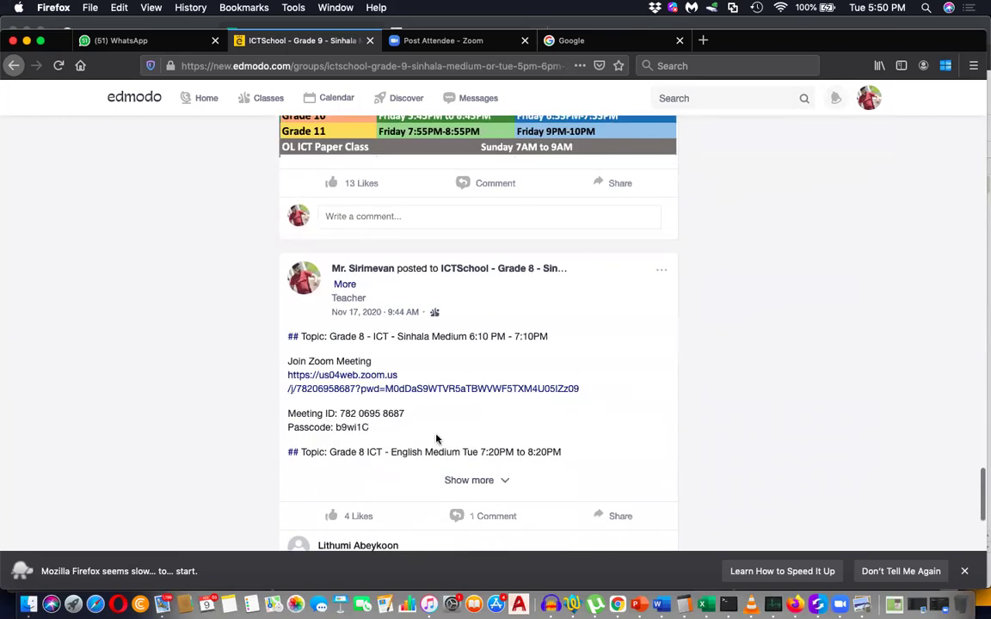
scroll(435, 438, down, 2)
Expand the Nov 17 post's Zoom details, then return to the Grade 9 Day 10 spreadsheet.
click(473, 416)
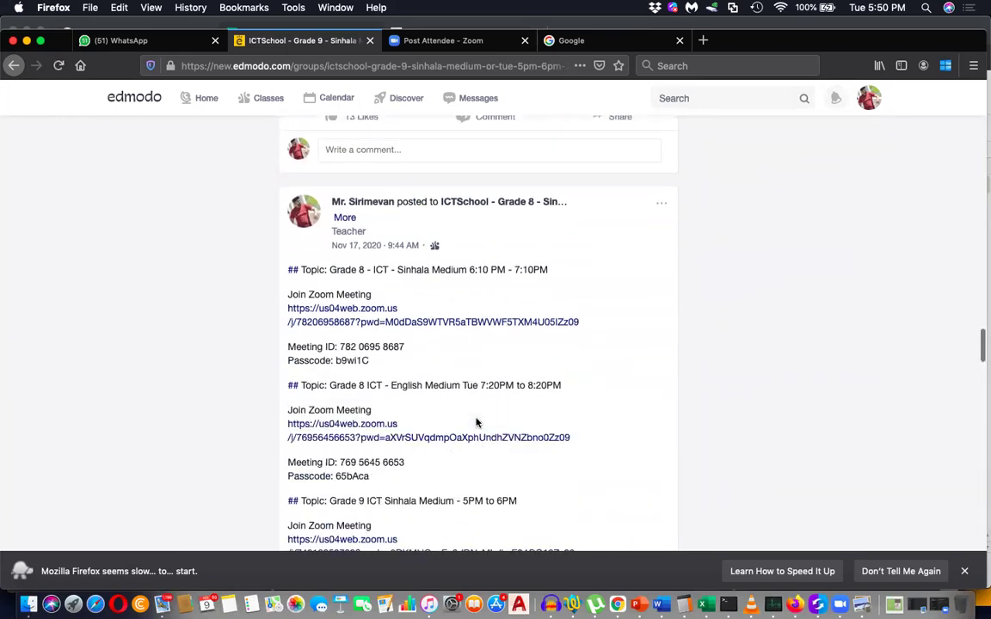
scroll(410, 270, down, 4)
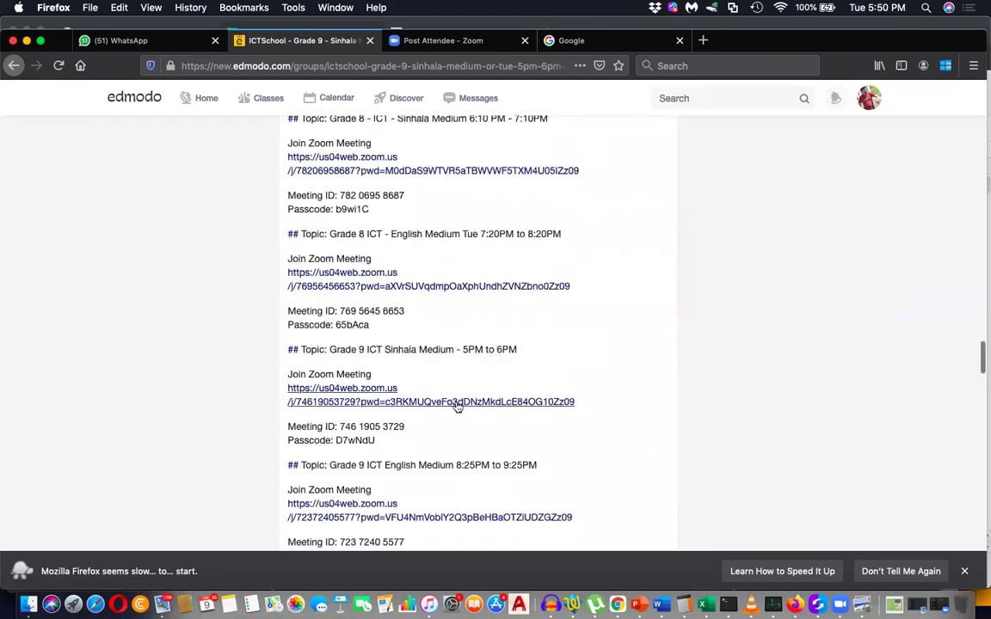
scroll(500, 447, down, 5)
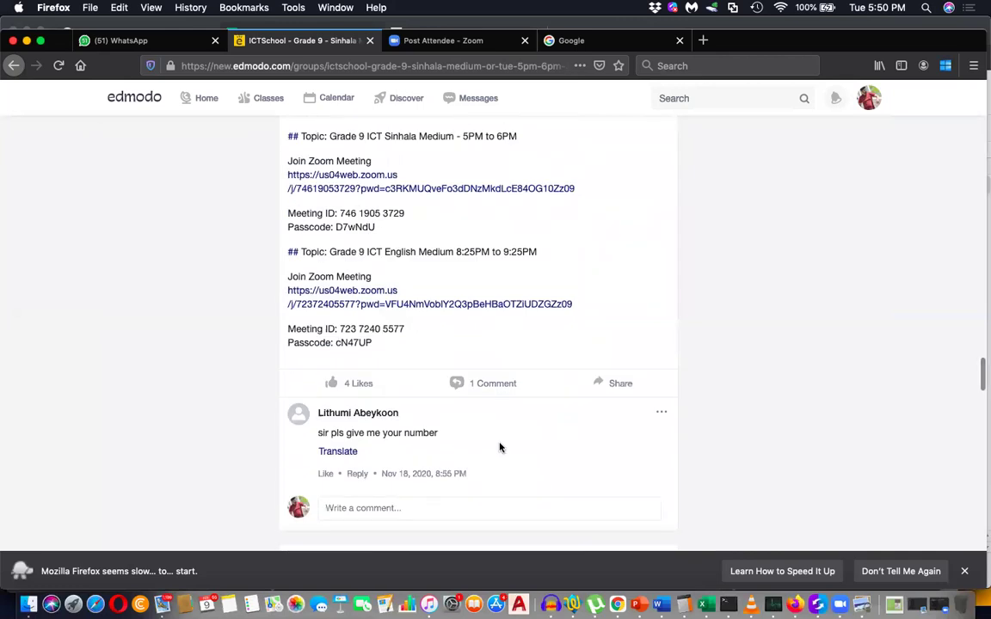
scroll(500, 447, down, 8)
scroll(500, 445, up, 15)
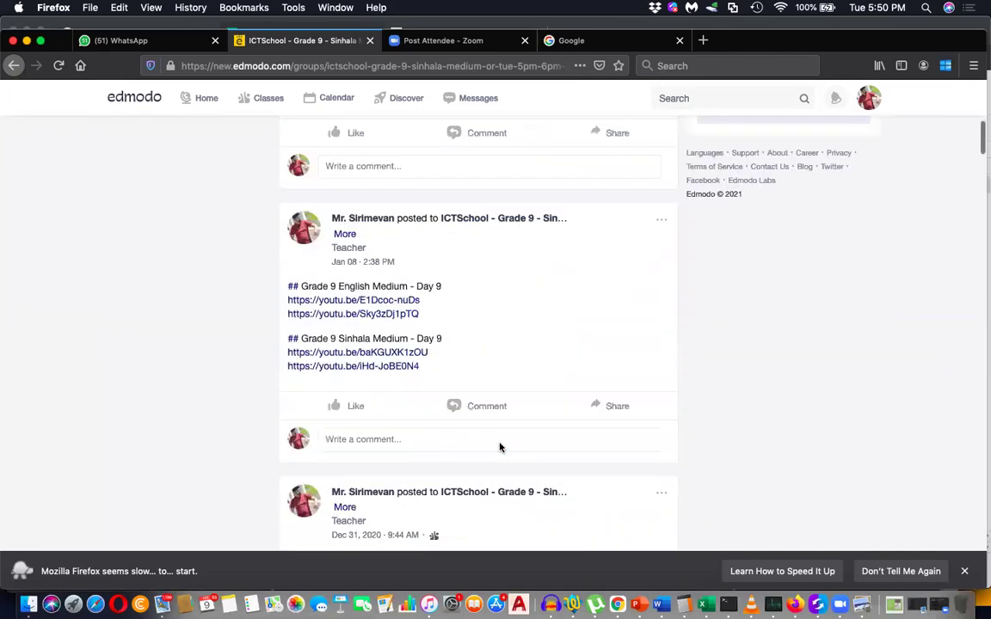
scroll(499, 446, down, 5)
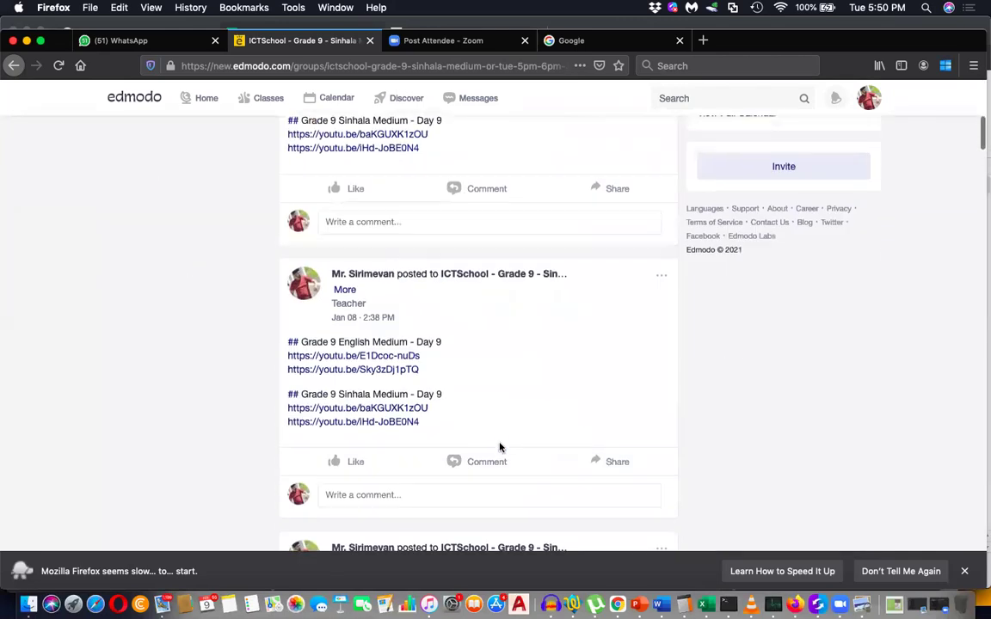
scroll(528, 204, up, 5)
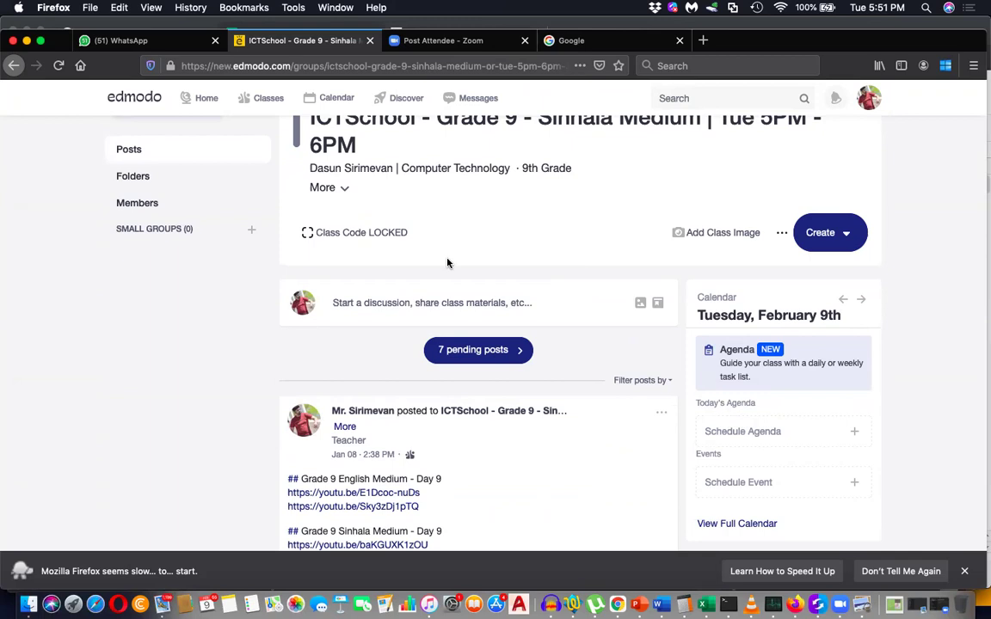
click(616, 604)
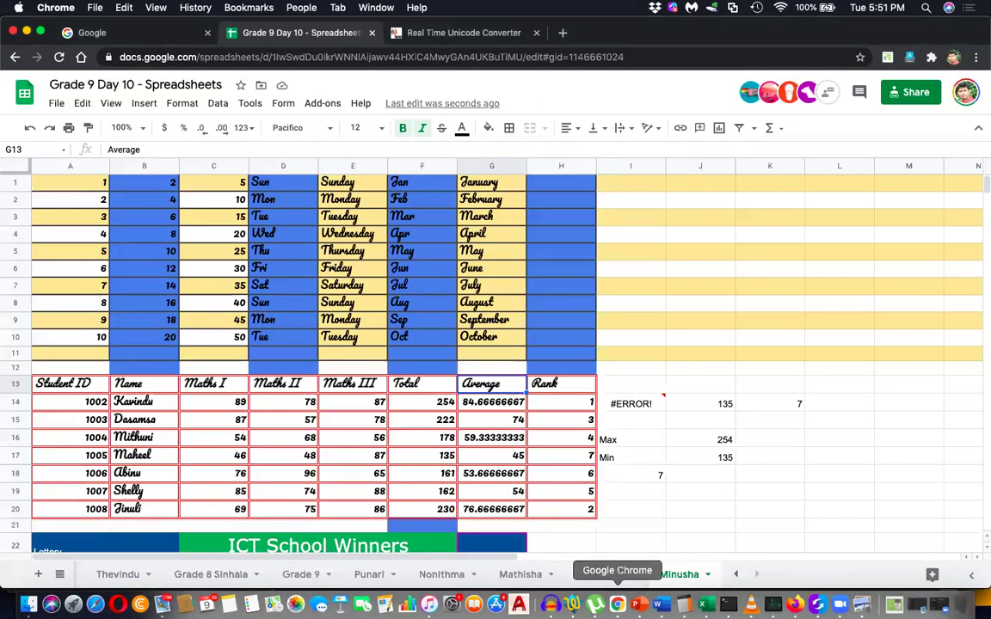
click(590, 403)
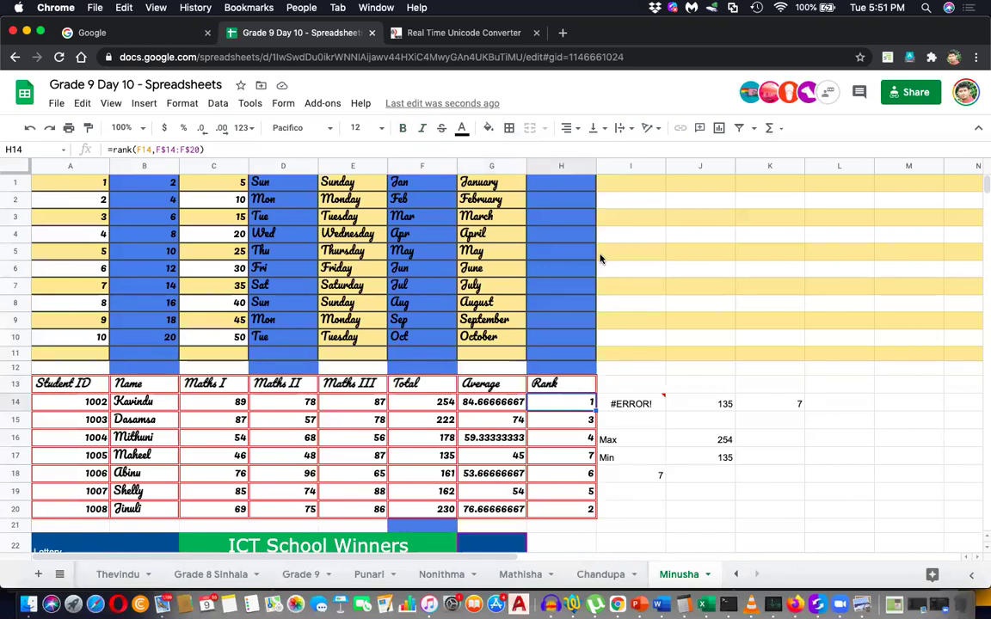
click(600, 258)
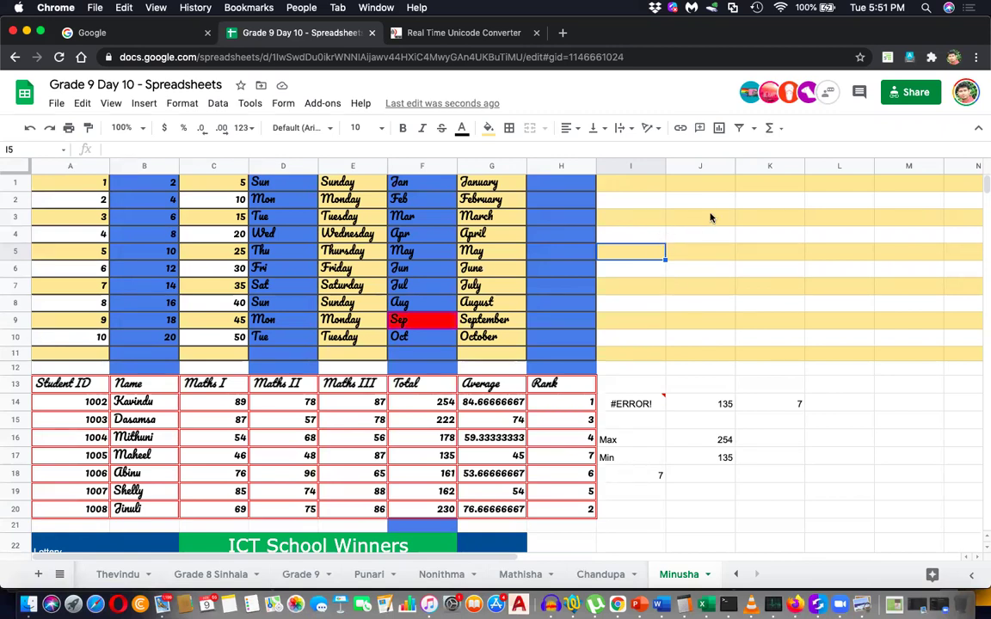
drag(643, 188, 768, 191)
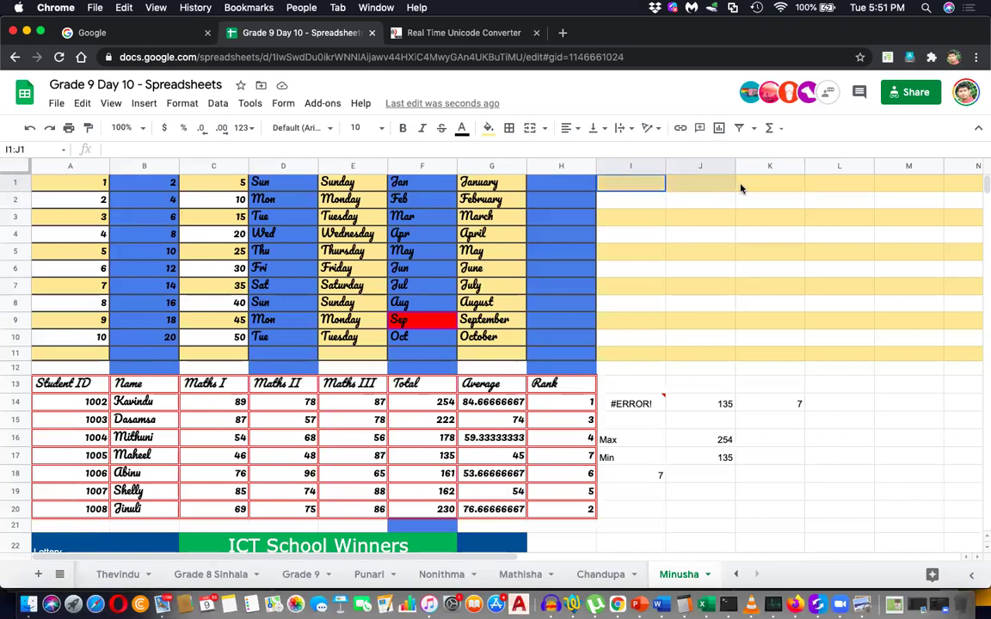
Merge cells I1:K1 into a single cell and check the result.
click(526, 127)
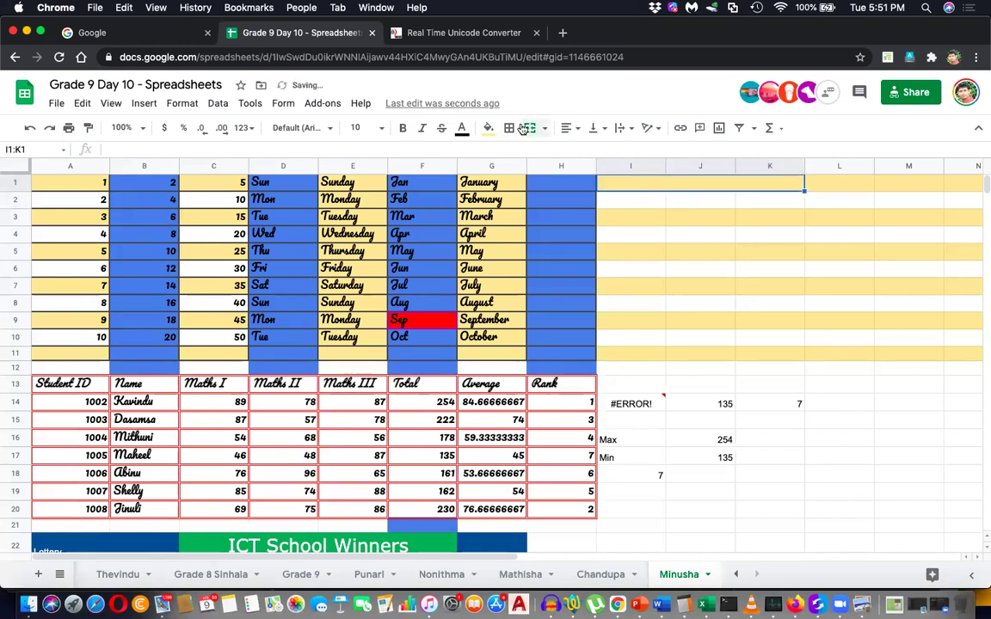
click(722, 306)
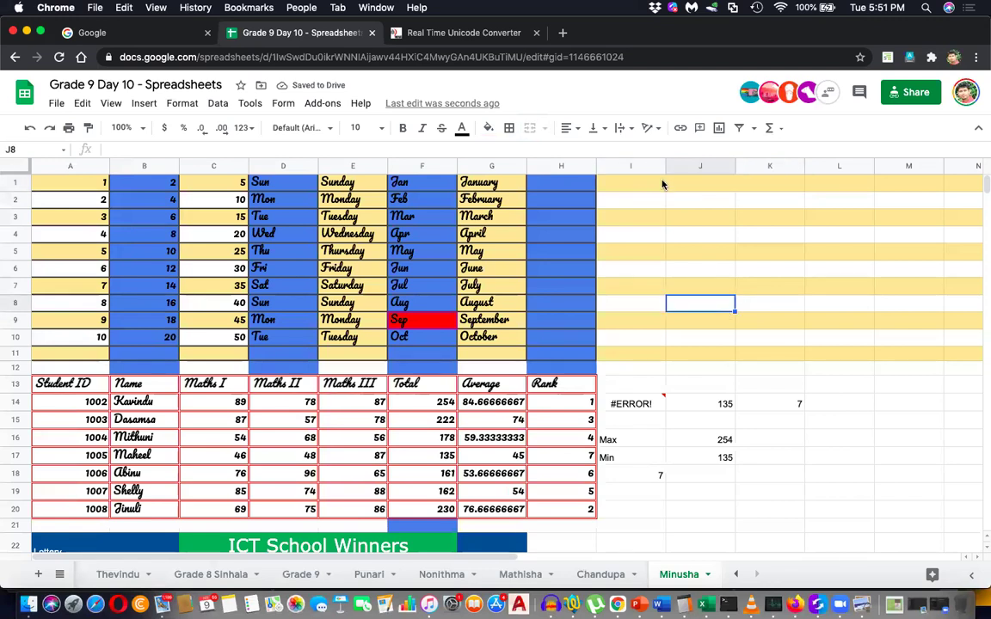
click(662, 184)
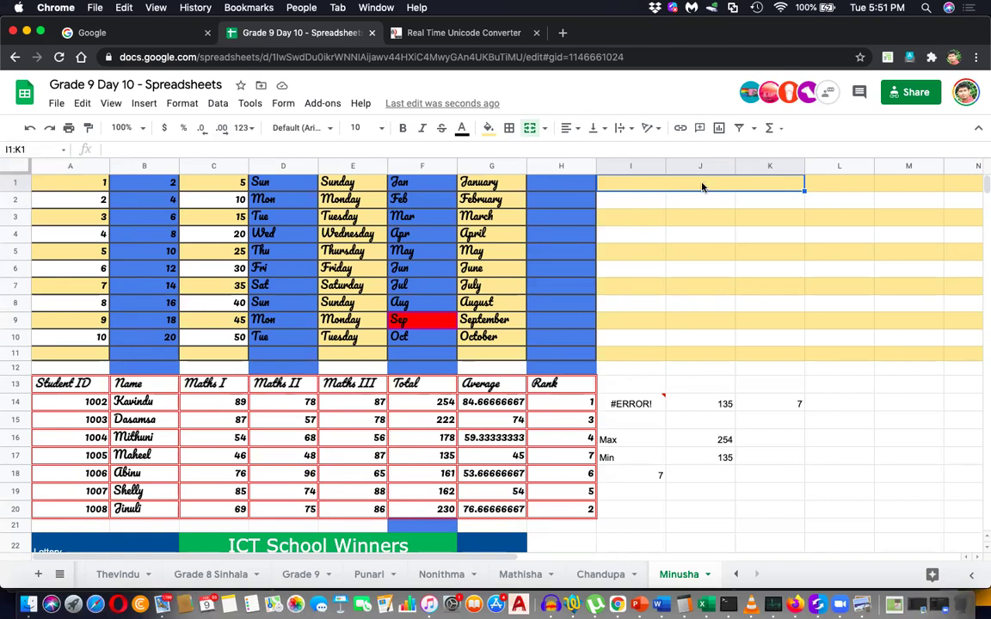
click(702, 218)
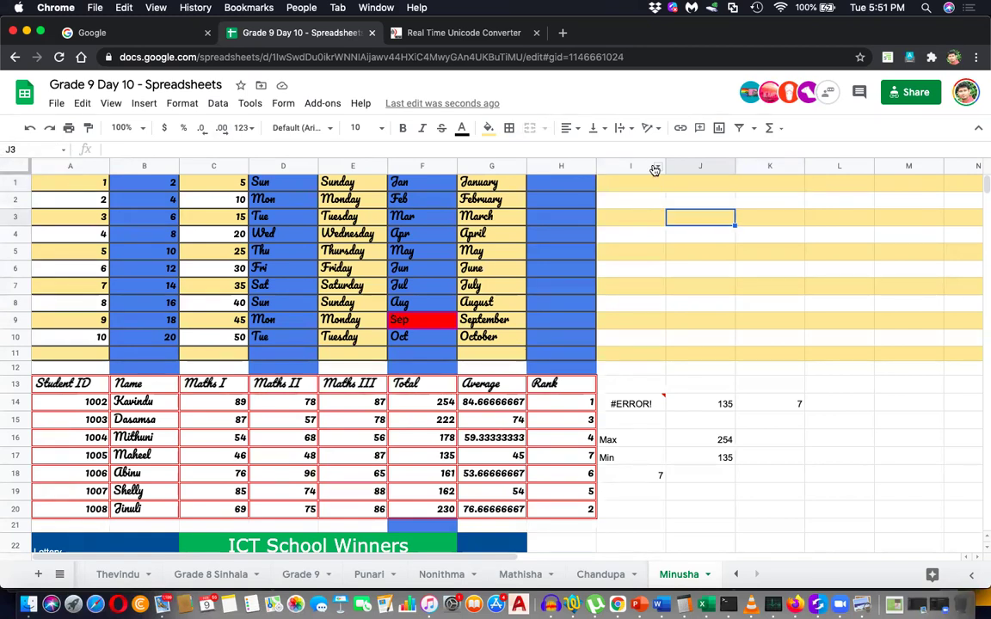
click(663, 186)
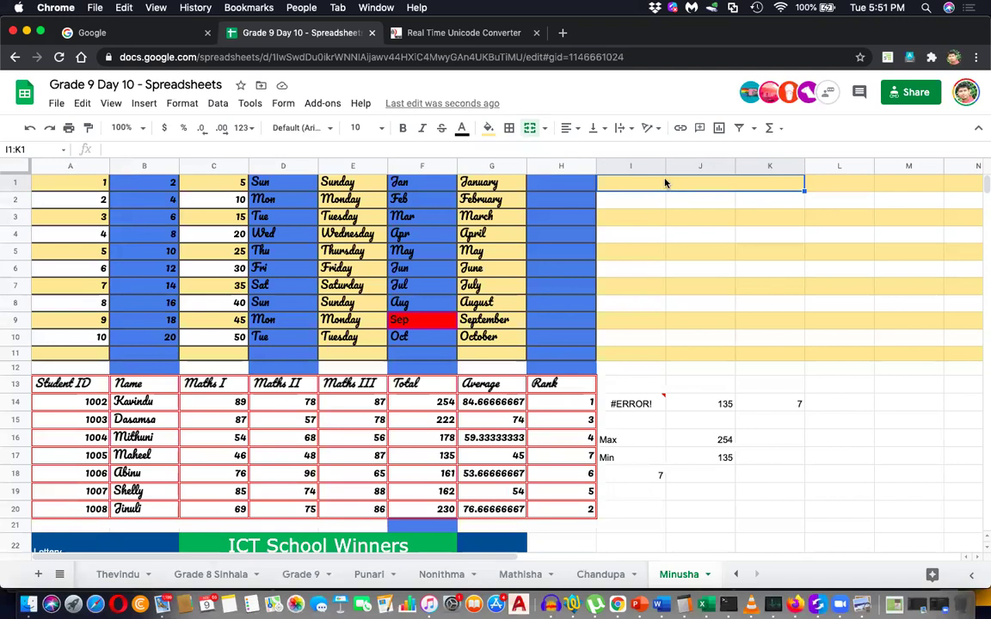
Merge I2:K3 into one block, then select the cells down column J.
mouse_move(647, 221)
mouse_down()
mouse_move(740, 226)
mouse_move(733, 209)
mouse_up()
click(530, 128)
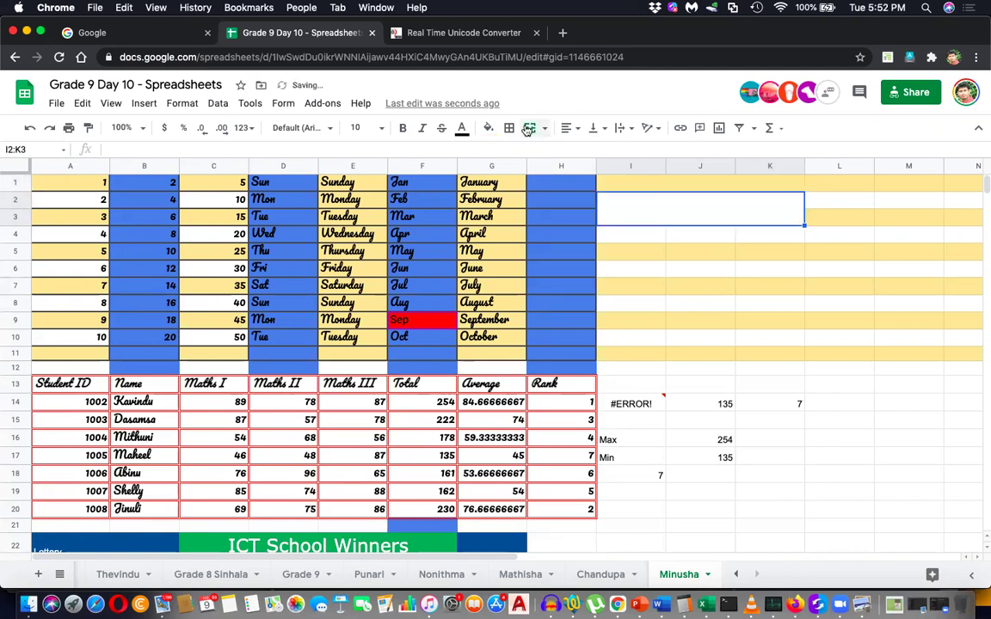
click(710, 307)
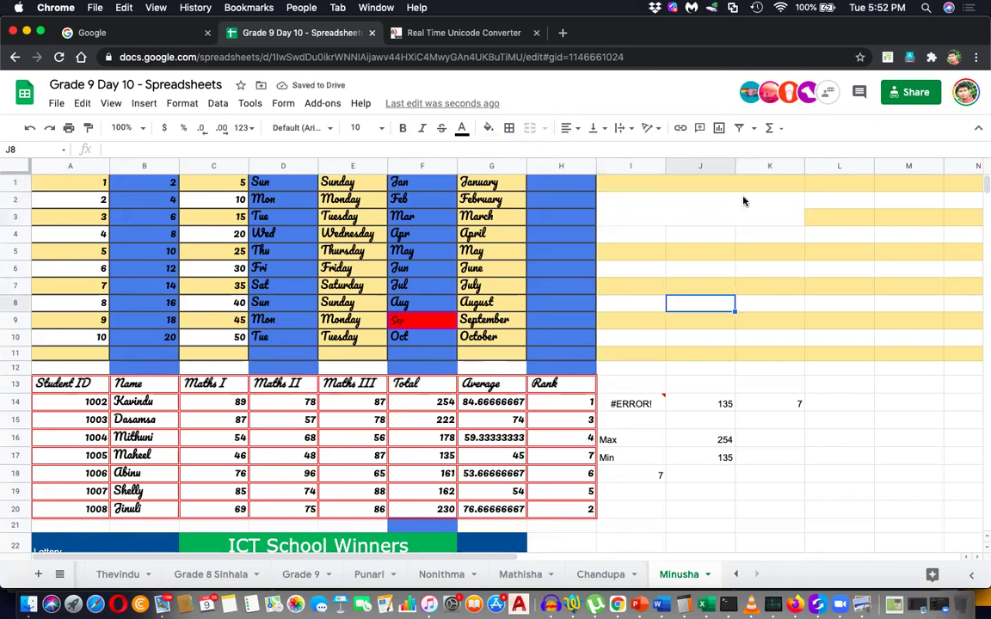
click(736, 186)
click(737, 313)
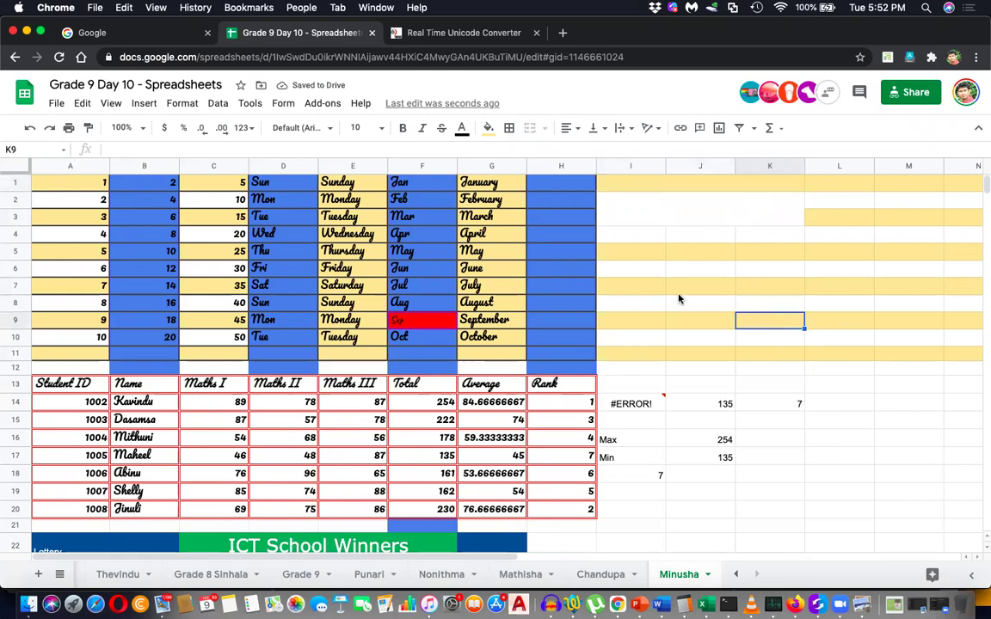
click(693, 213)
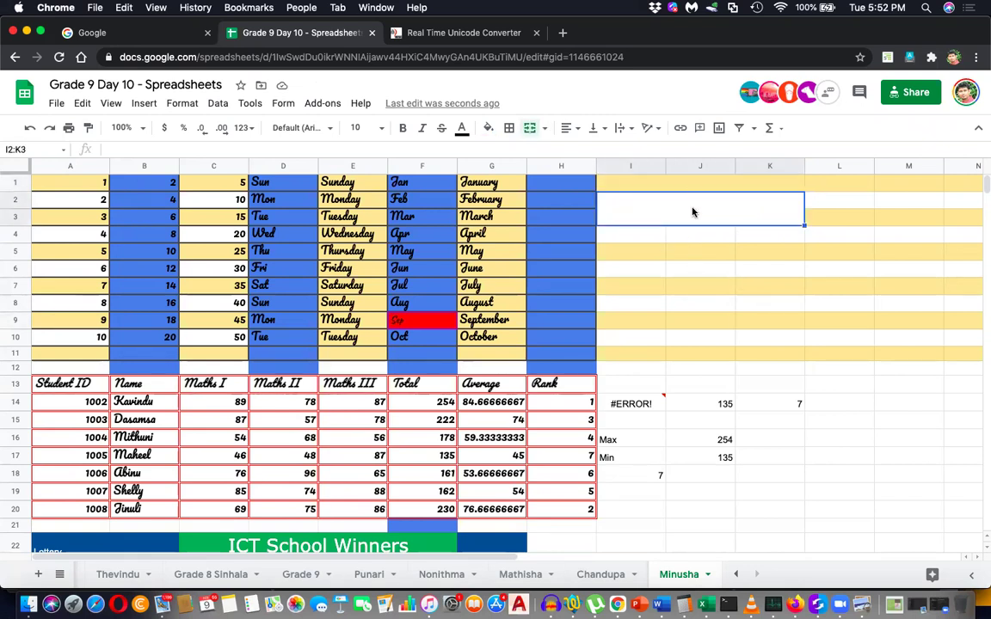
click(700, 184)
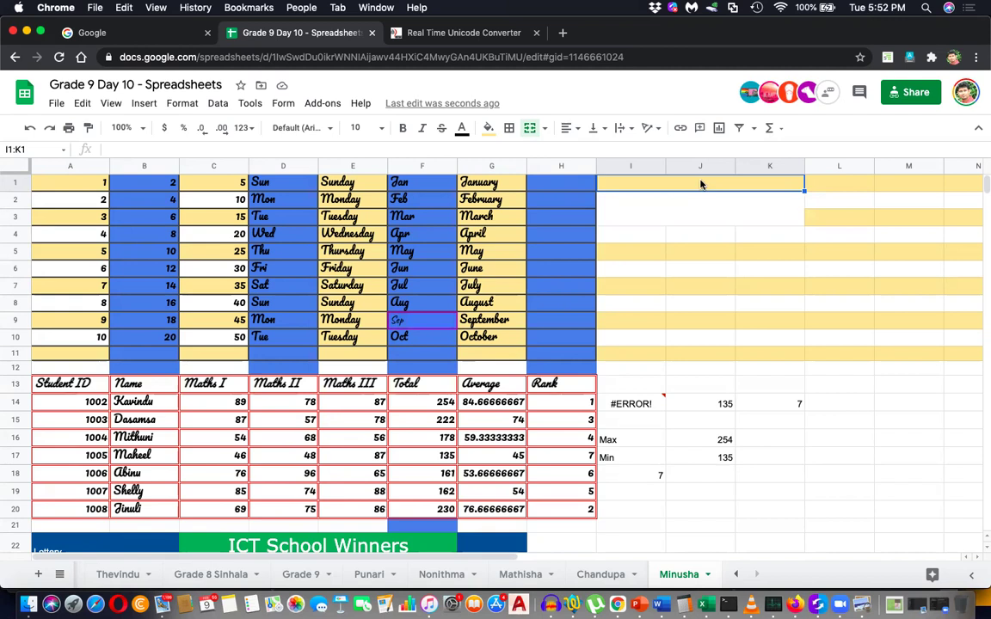
click(689, 218)
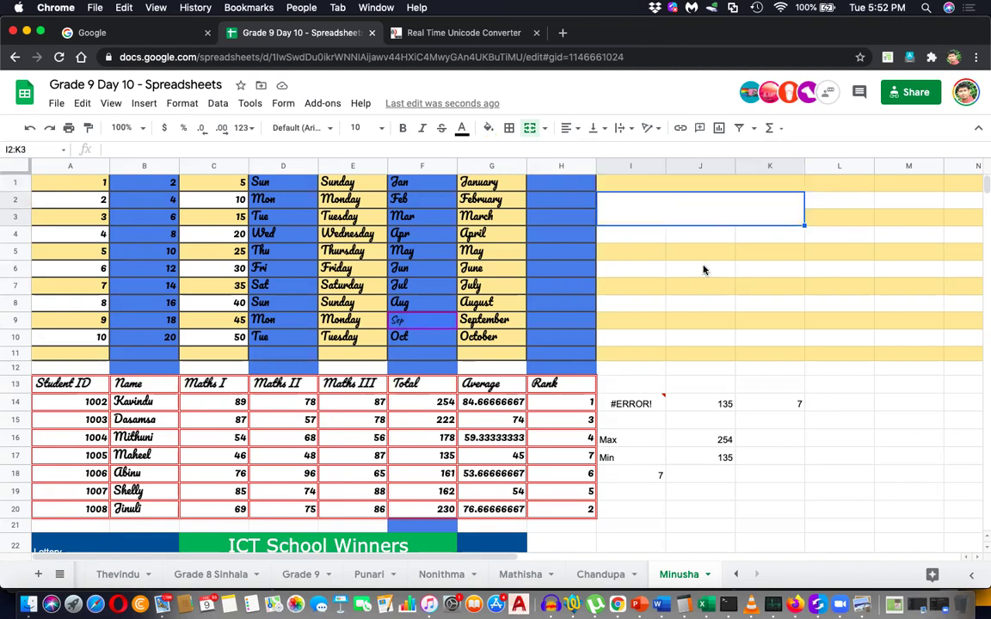
drag(704, 239, 703, 354)
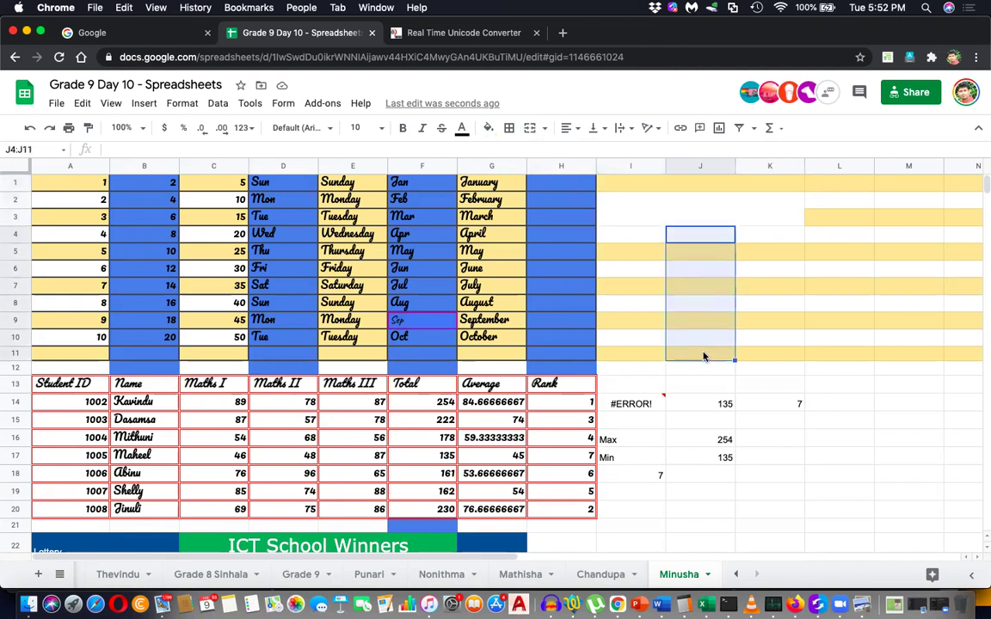
Add an outer border to the column J cells and select header row B13:H13, Name to Rank.
click(508, 129)
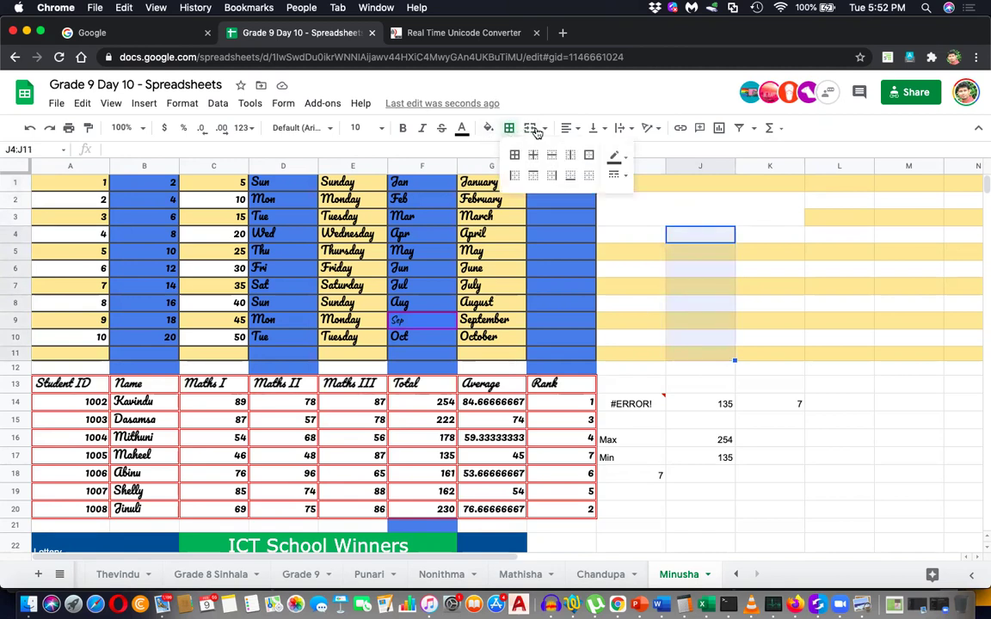
click(588, 155)
click(816, 322)
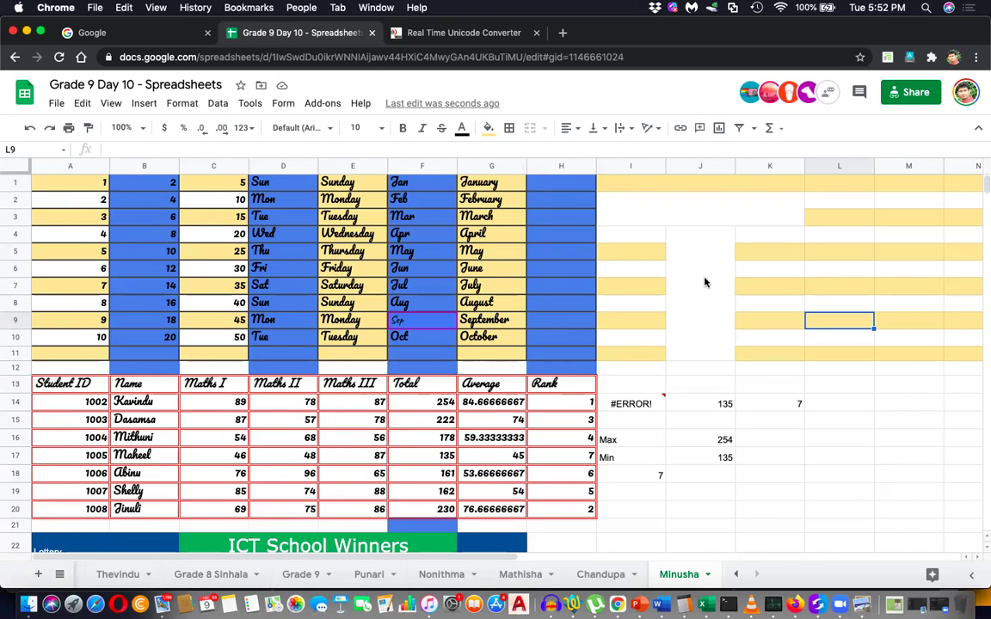
drag(700, 234, 699, 353)
click(690, 207)
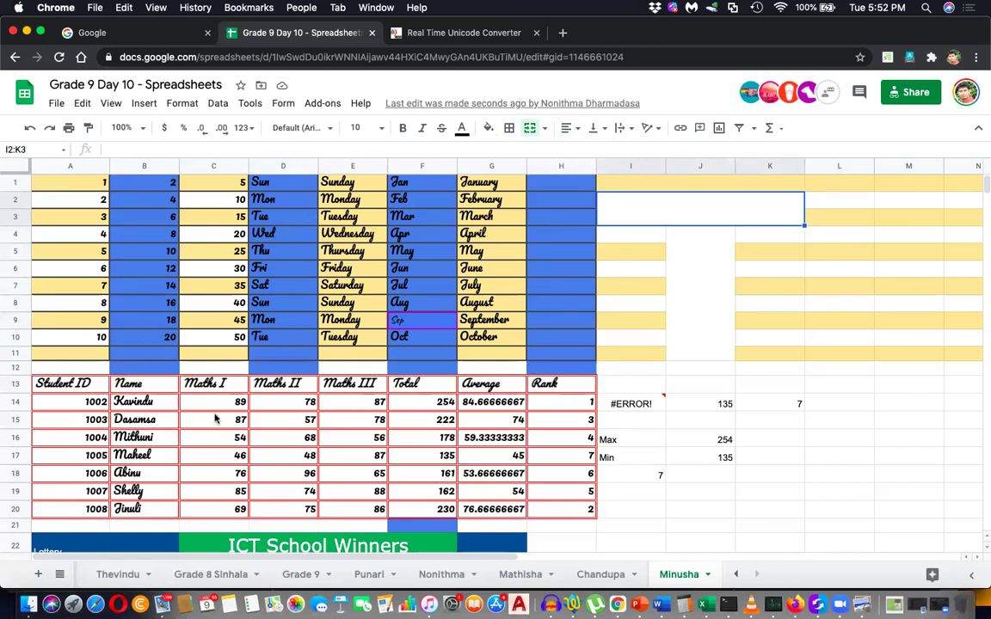
drag(144, 389, 536, 389)
click(571, 128)
click(579, 148)
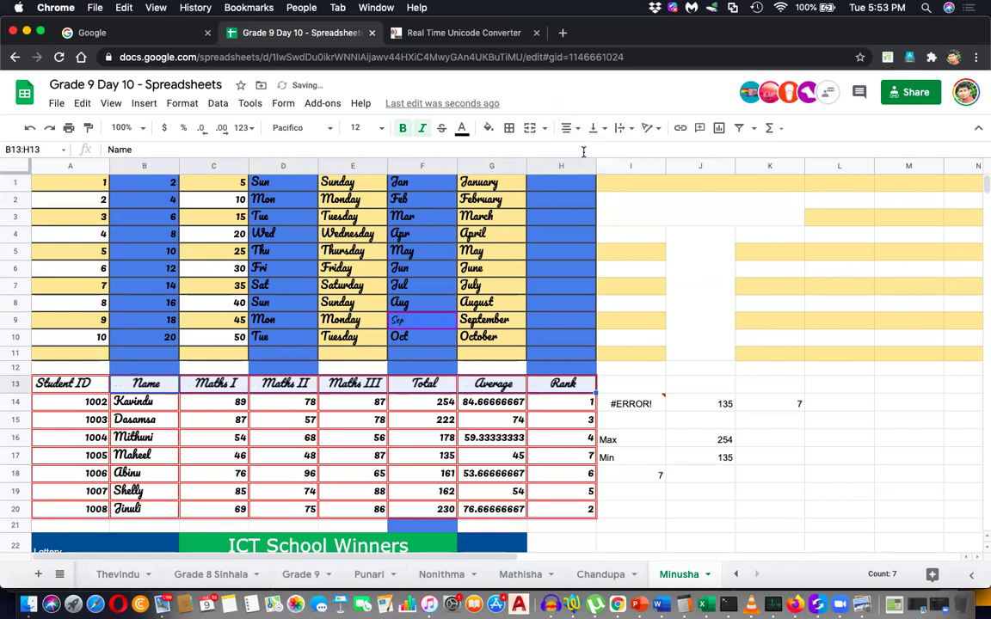
click(570, 128)
click(599, 153)
click(572, 129)
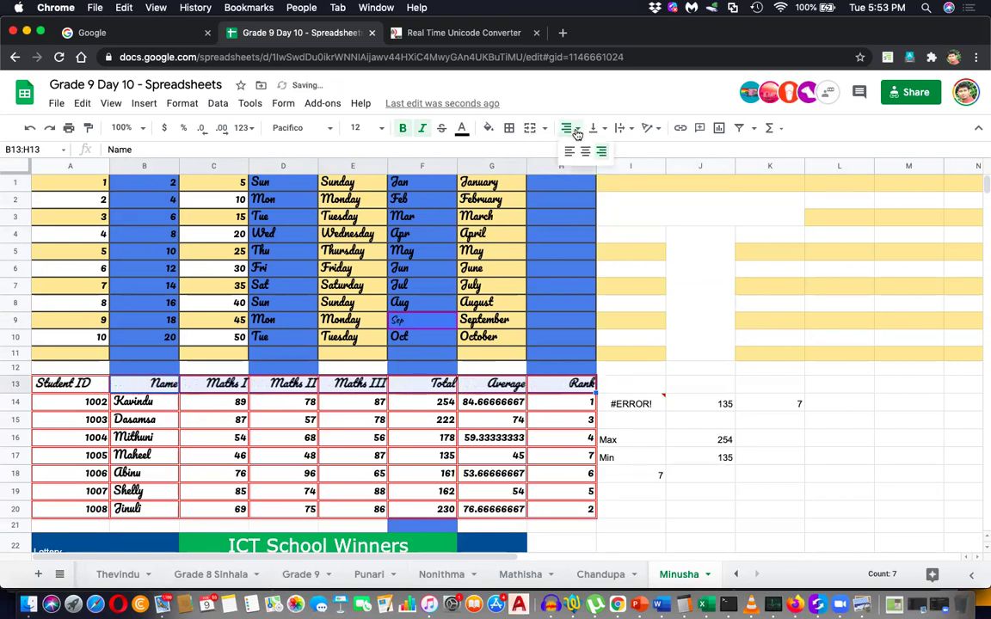
click(569, 151)
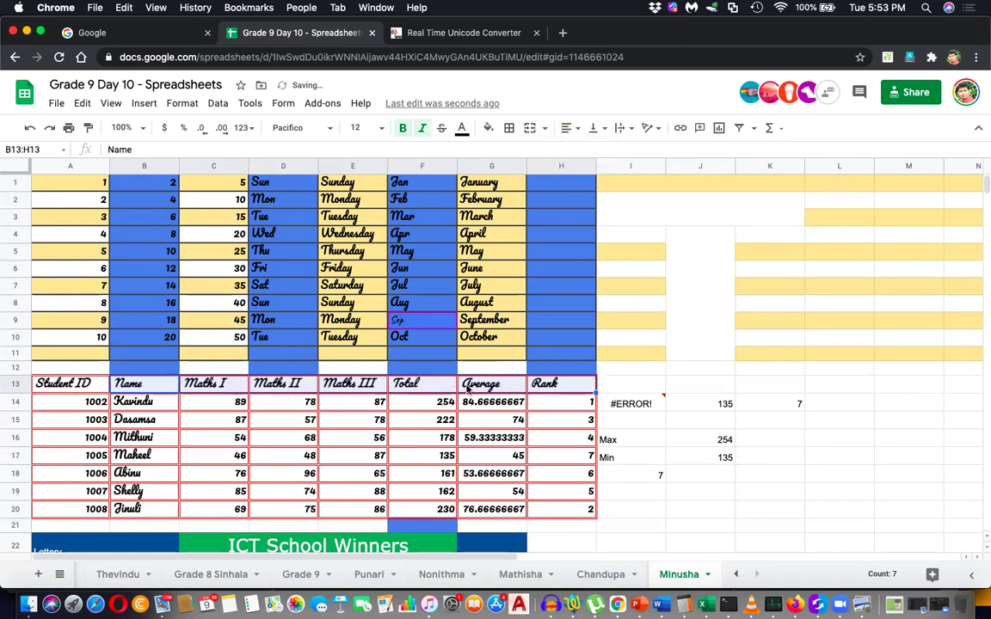
click(469, 388)
double_click(148, 419)
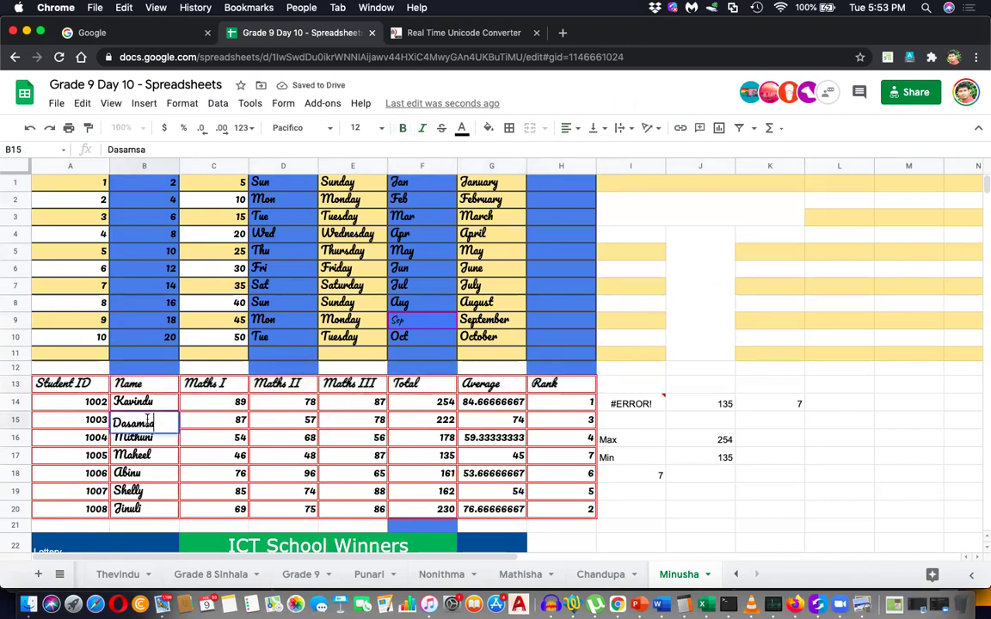
click(155, 477)
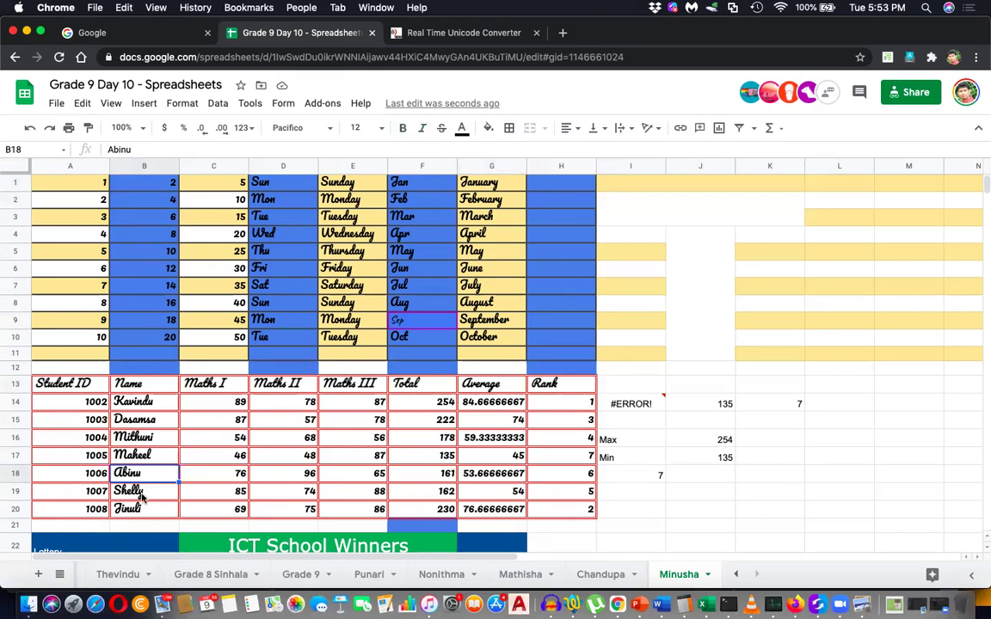
click(213, 442)
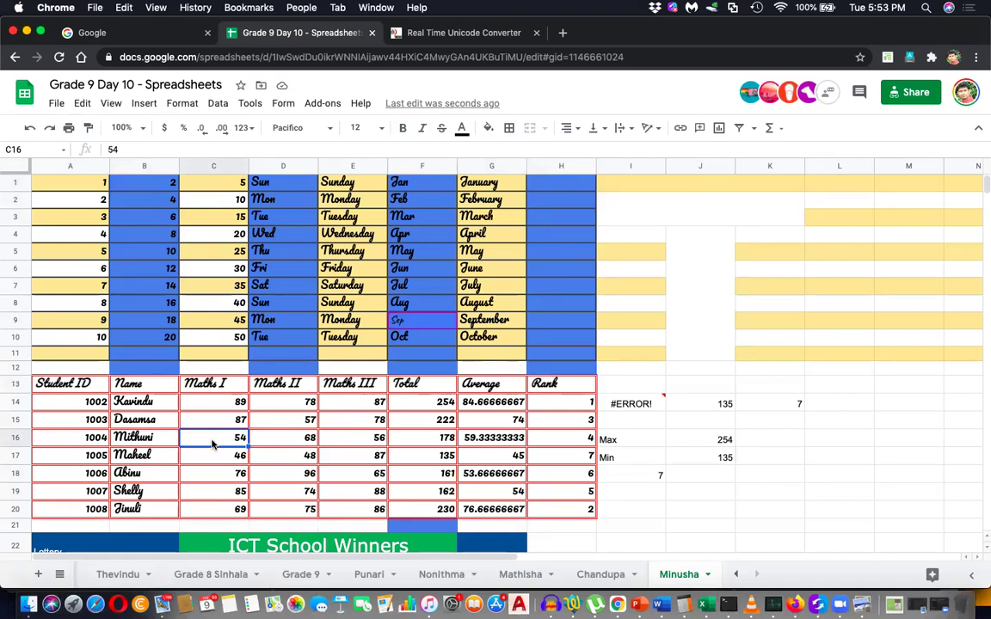
double_click(212, 441)
click(135, 421)
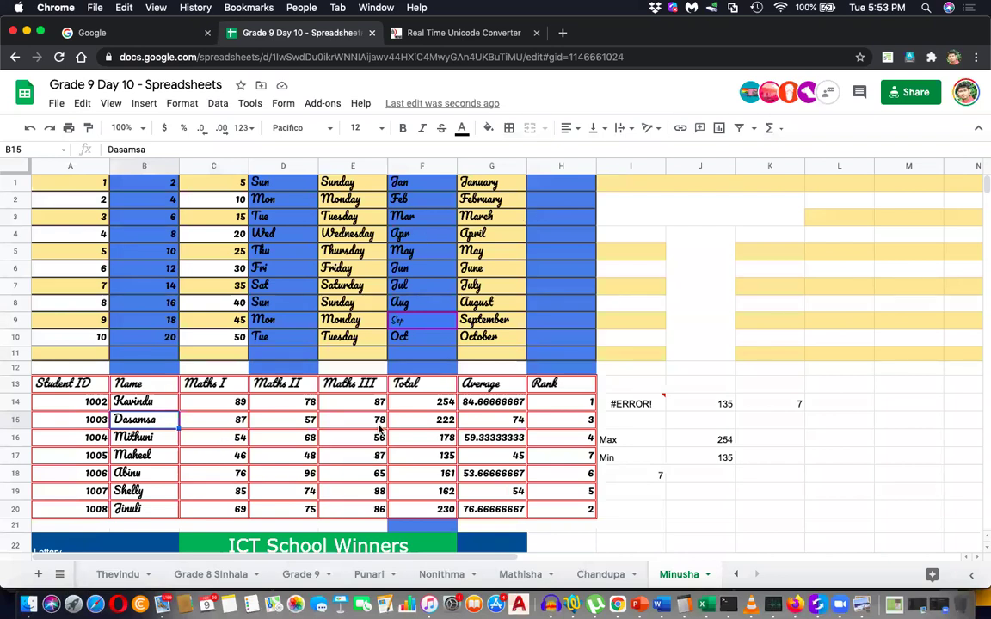
drag(225, 402, 240, 509)
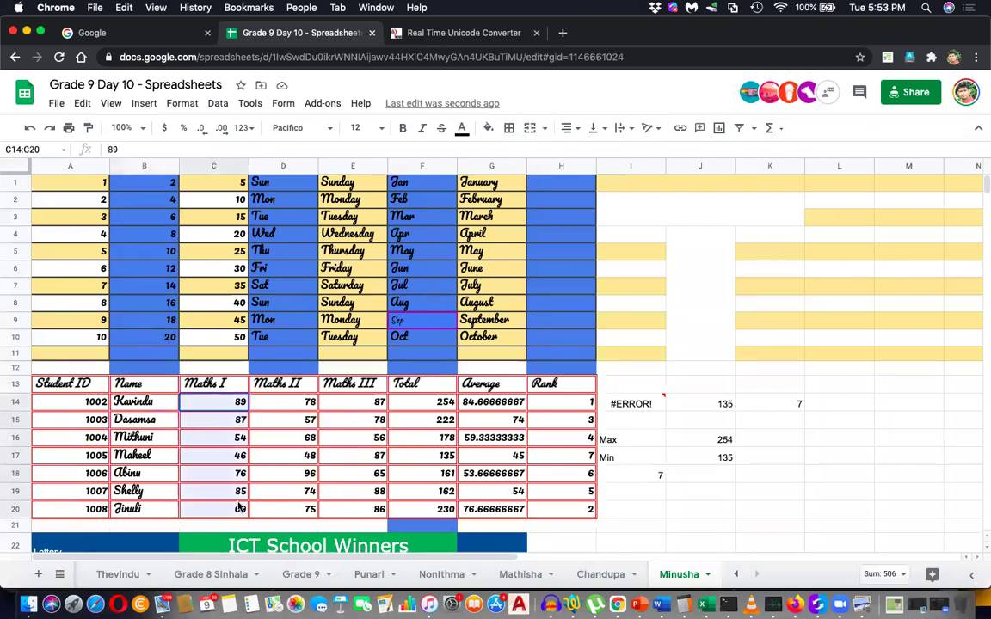
click(571, 129)
click(570, 151)
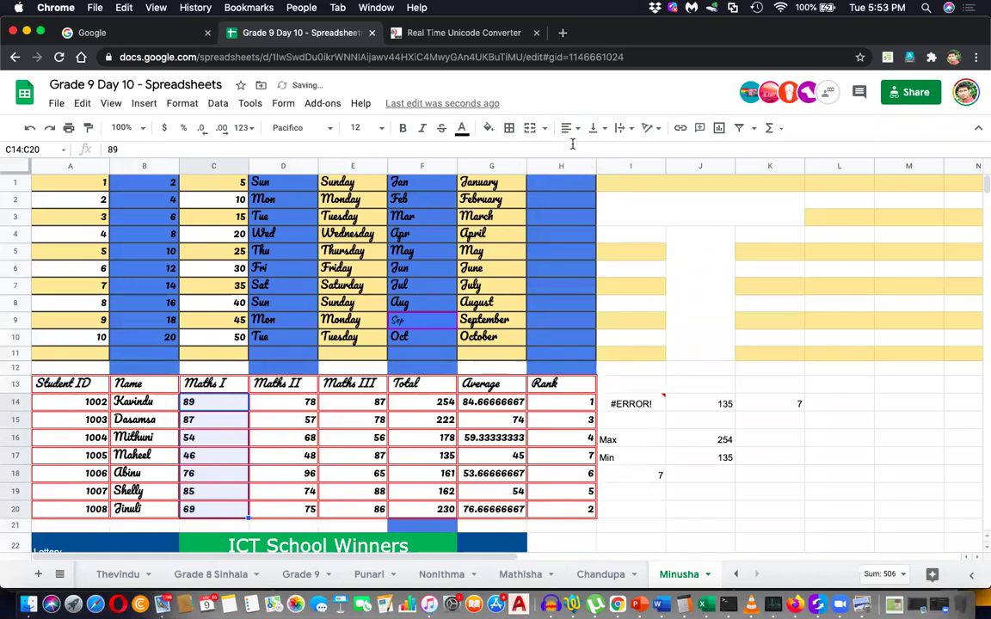
click(569, 128)
click(590, 153)
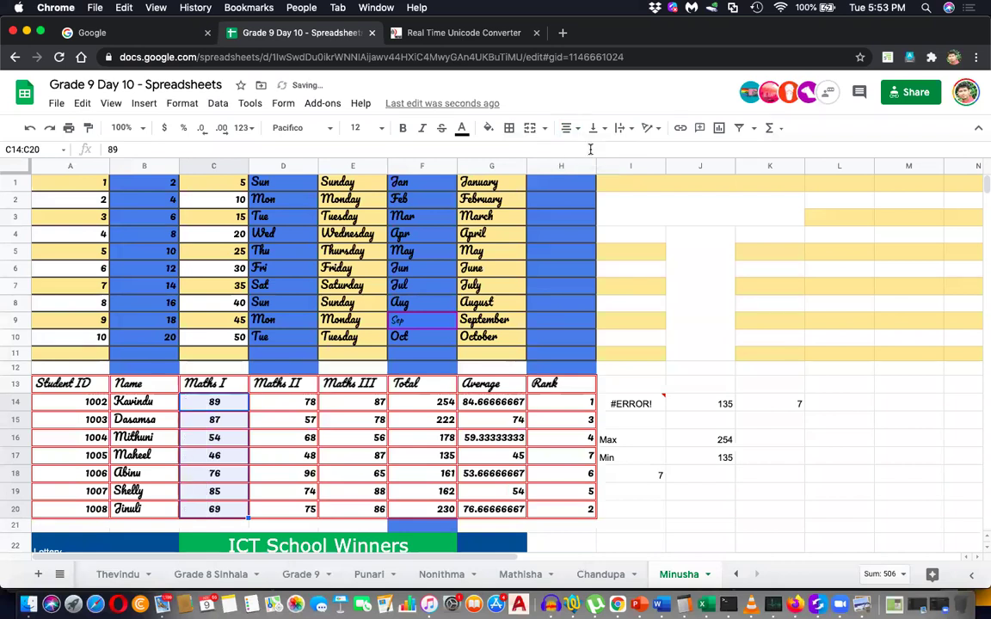
click(574, 130)
click(601, 151)
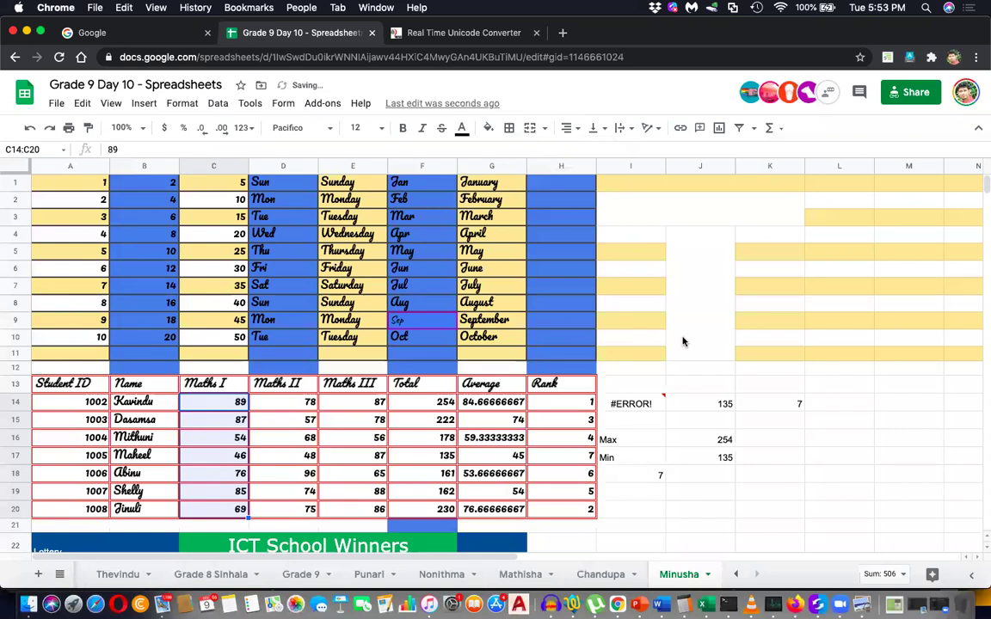
drag(688, 234, 683, 348)
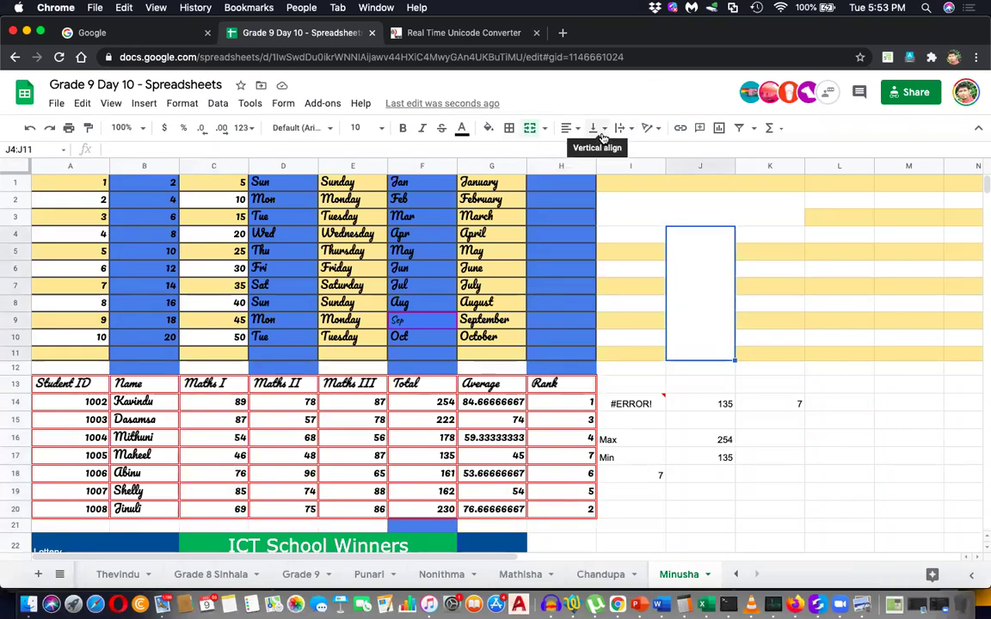
Try Tilt up, Tilt down and Stack vertically on the Rank header in H13.
click(652, 128)
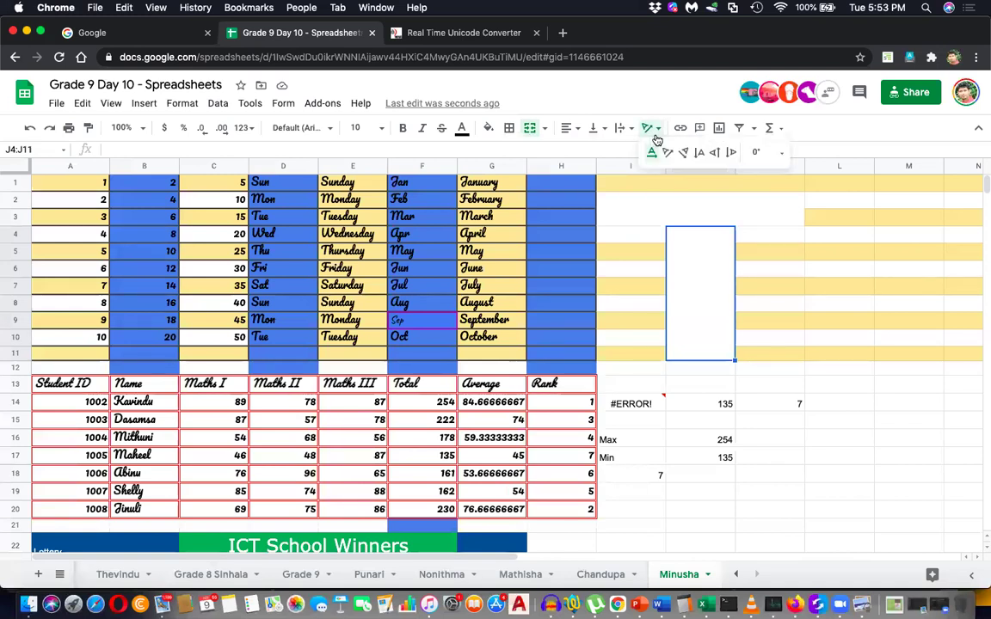
click(614, 255)
click(543, 380)
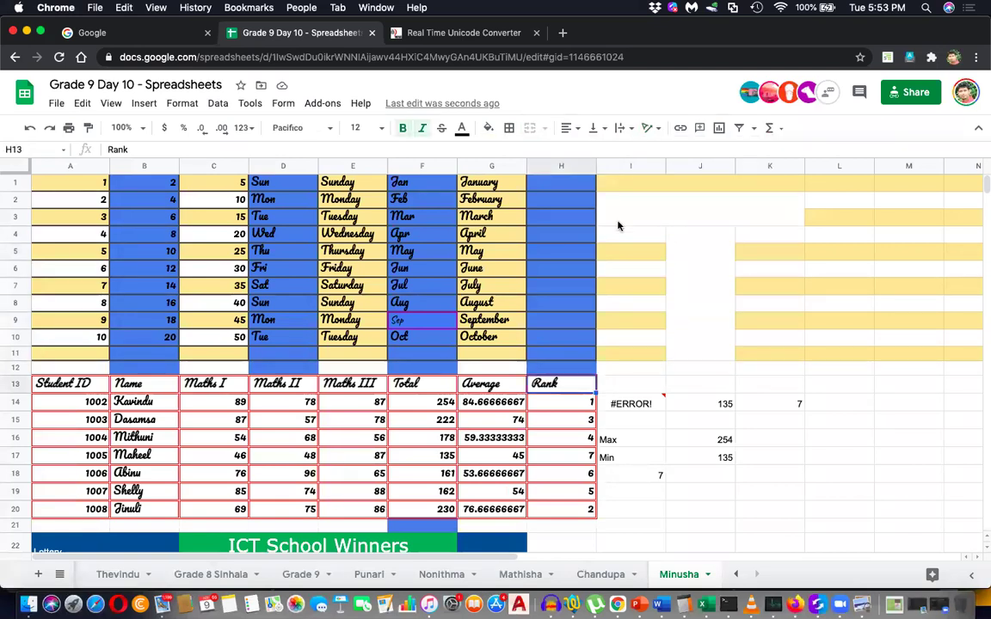
click(650, 128)
click(664, 146)
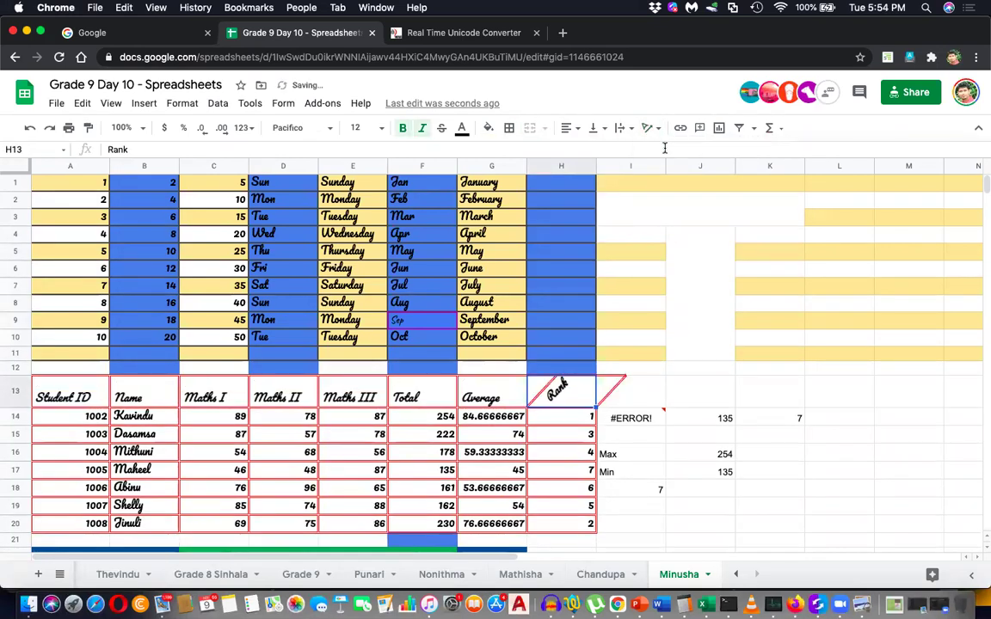
click(649, 128)
click(684, 155)
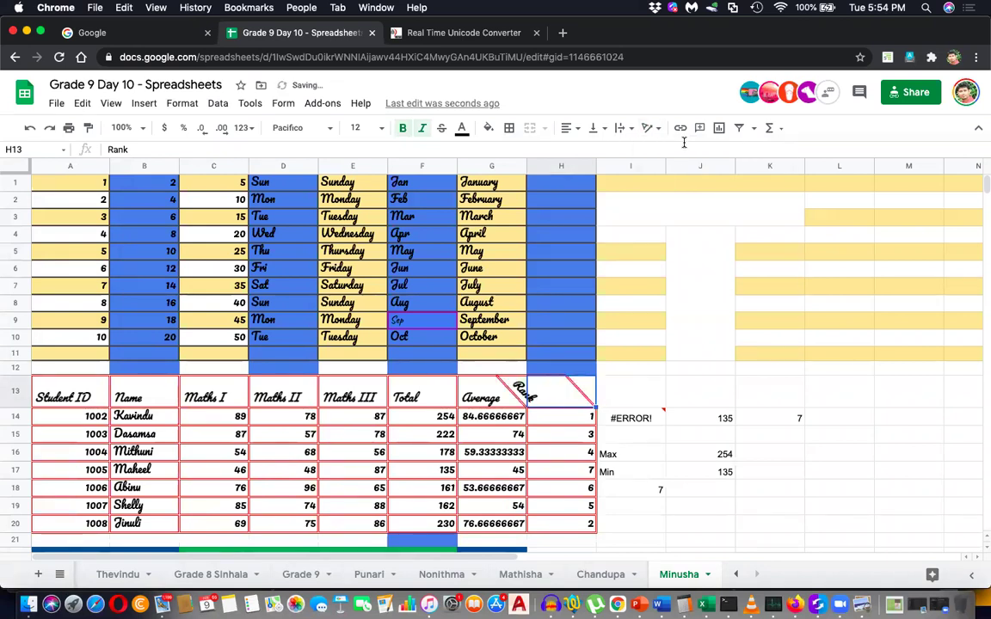
click(649, 128)
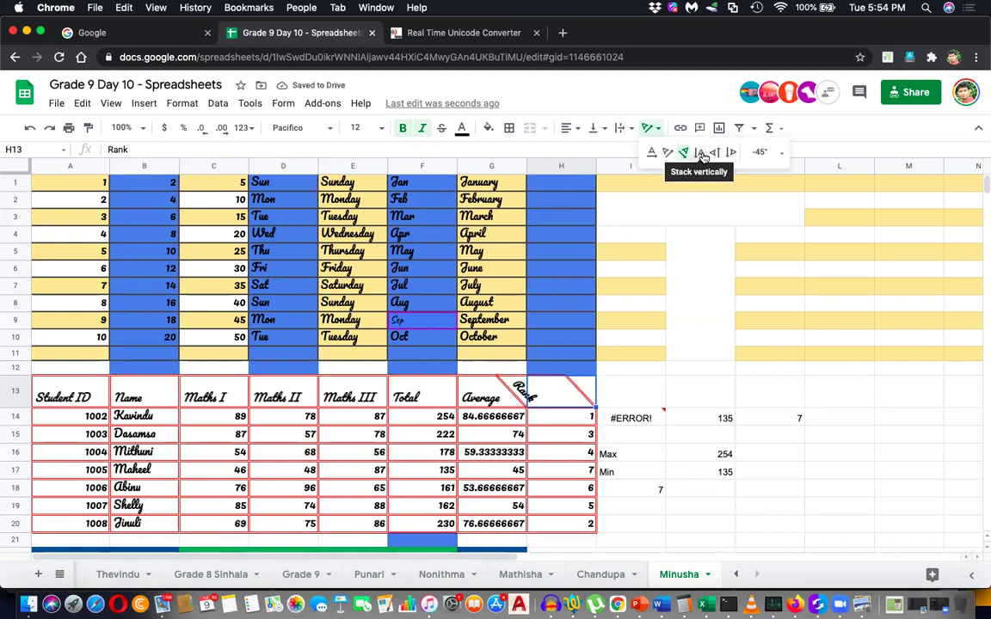
click(698, 152)
Try Rotate up, then settle on Rotate down so Rank reads top to bottom.
click(650, 128)
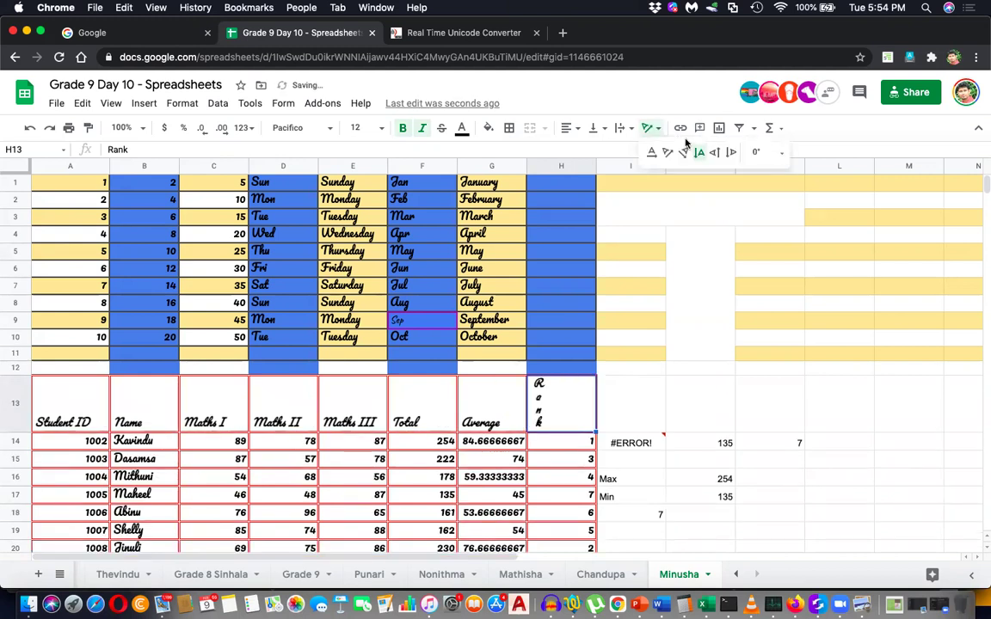
click(717, 158)
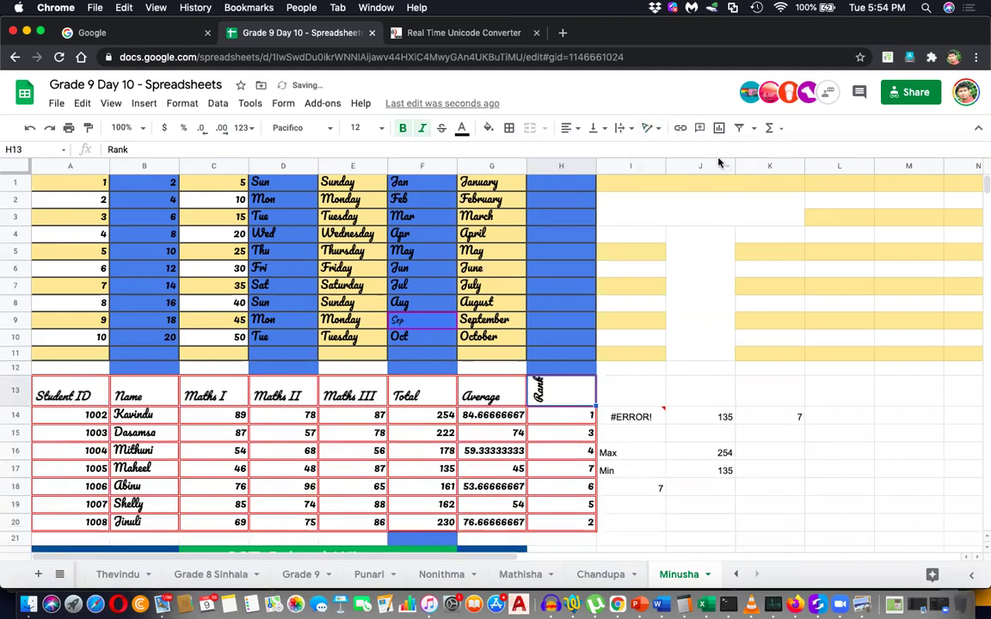
click(651, 128)
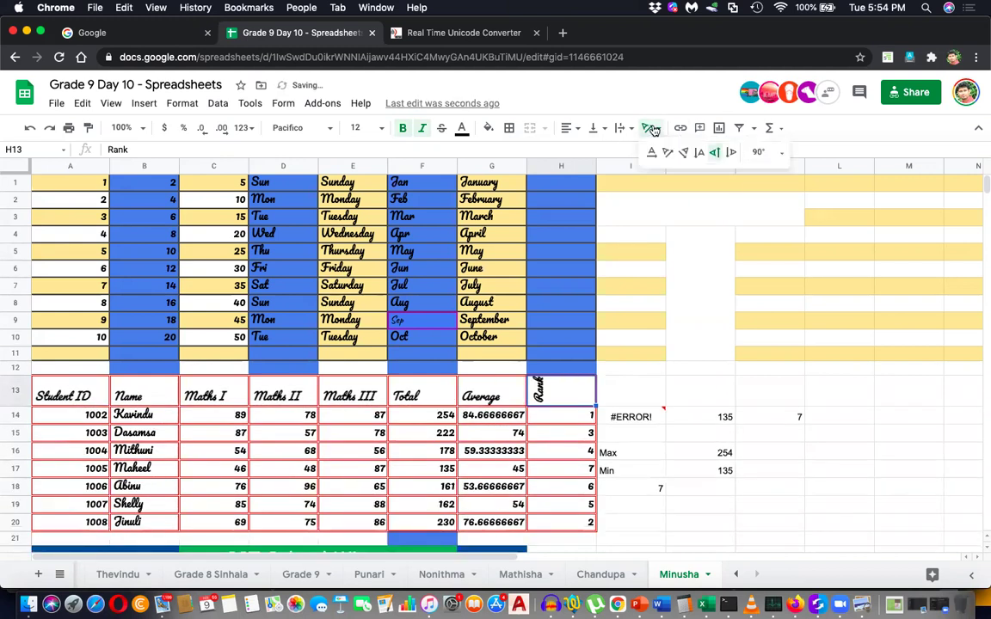
click(729, 156)
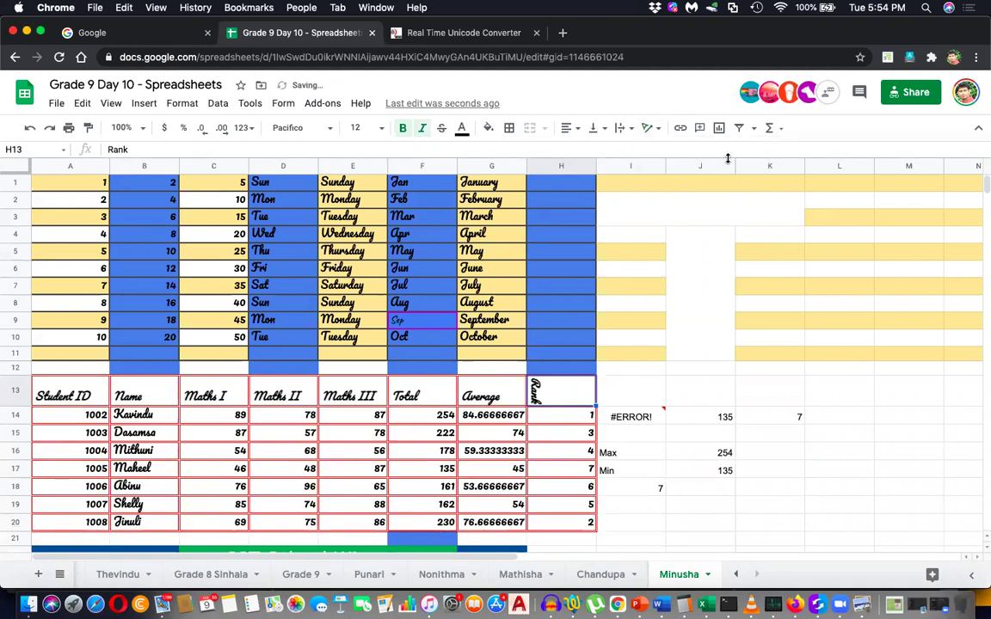
click(651, 129)
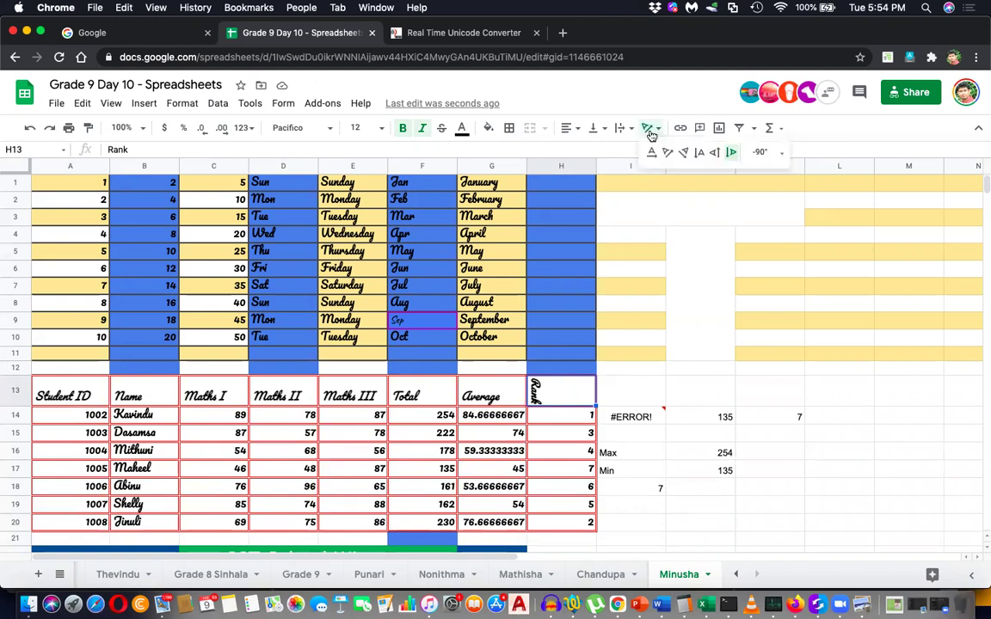
Try tilting the Rank header in H13 to 15°, then 30°, then 75°.
click(763, 153)
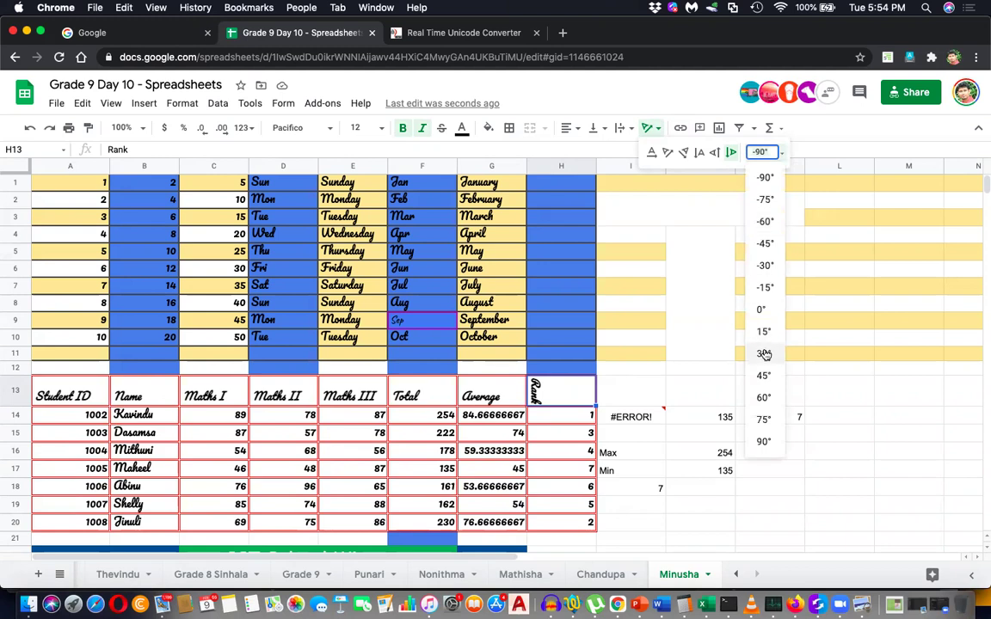
click(764, 331)
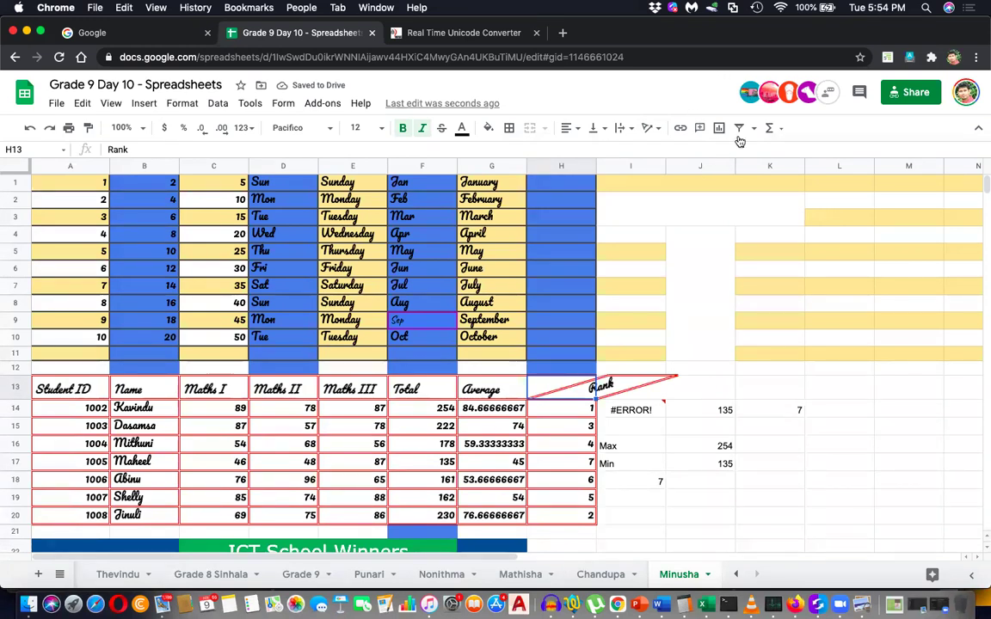
click(652, 128)
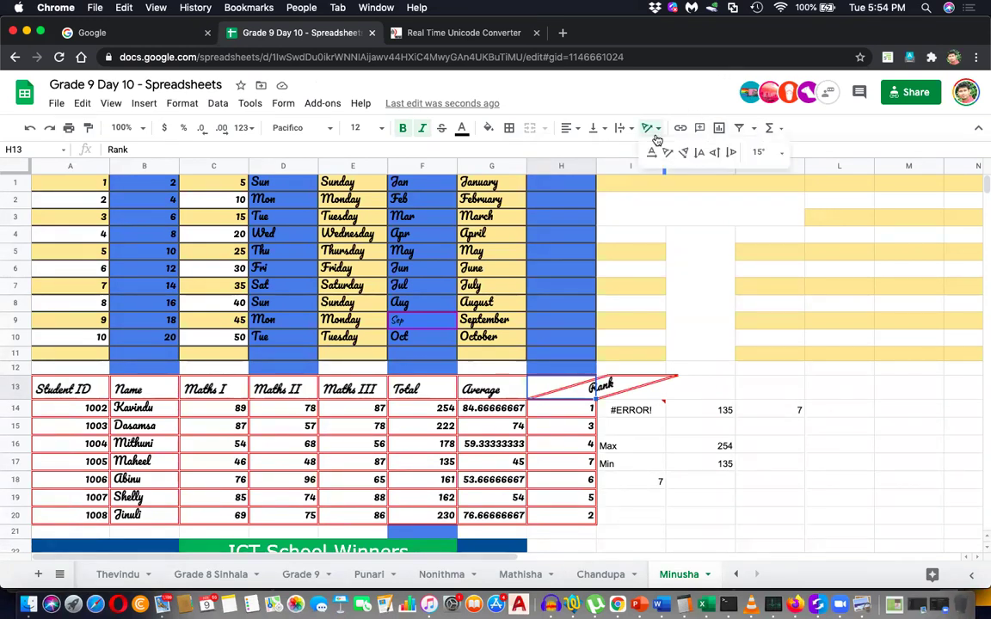
click(758, 153)
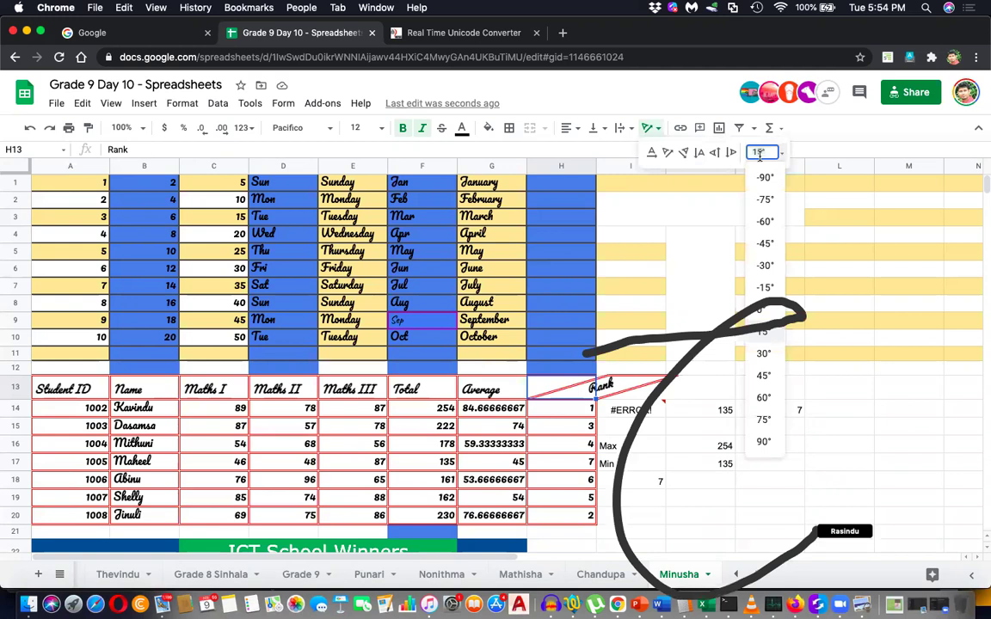
click(763, 354)
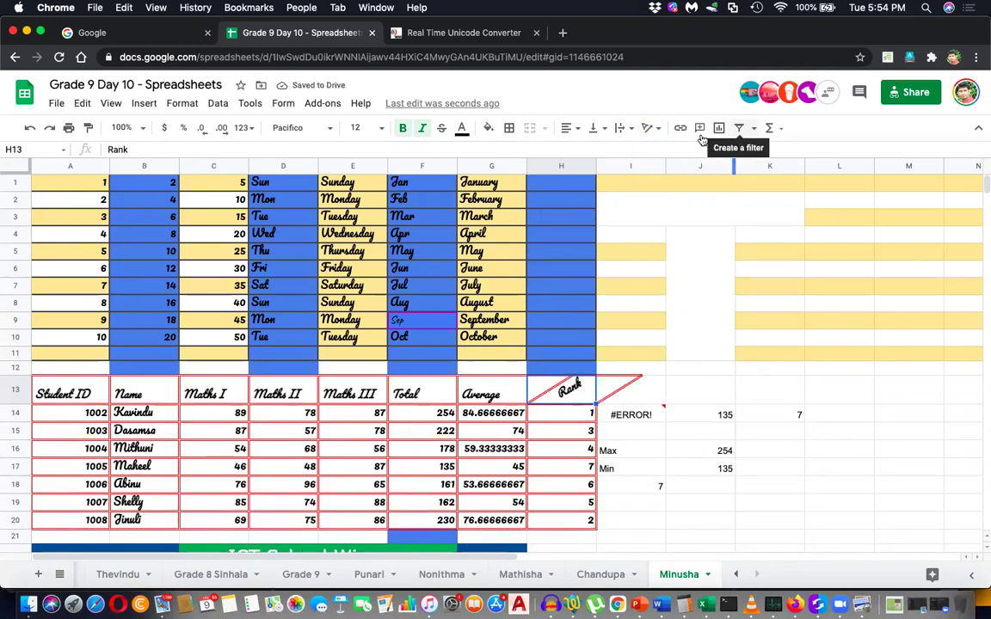
click(646, 129)
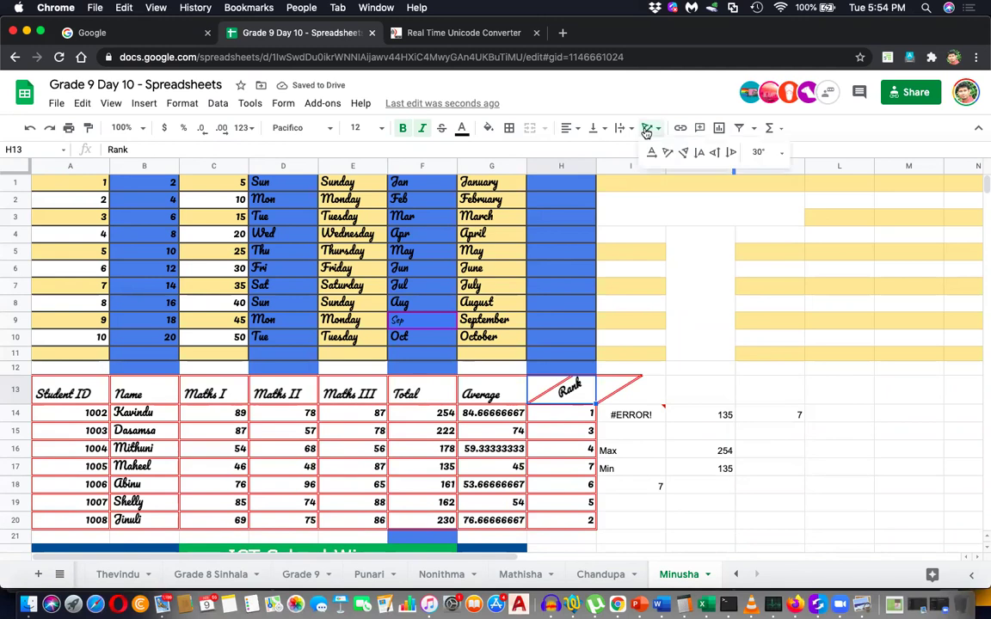
click(757, 152)
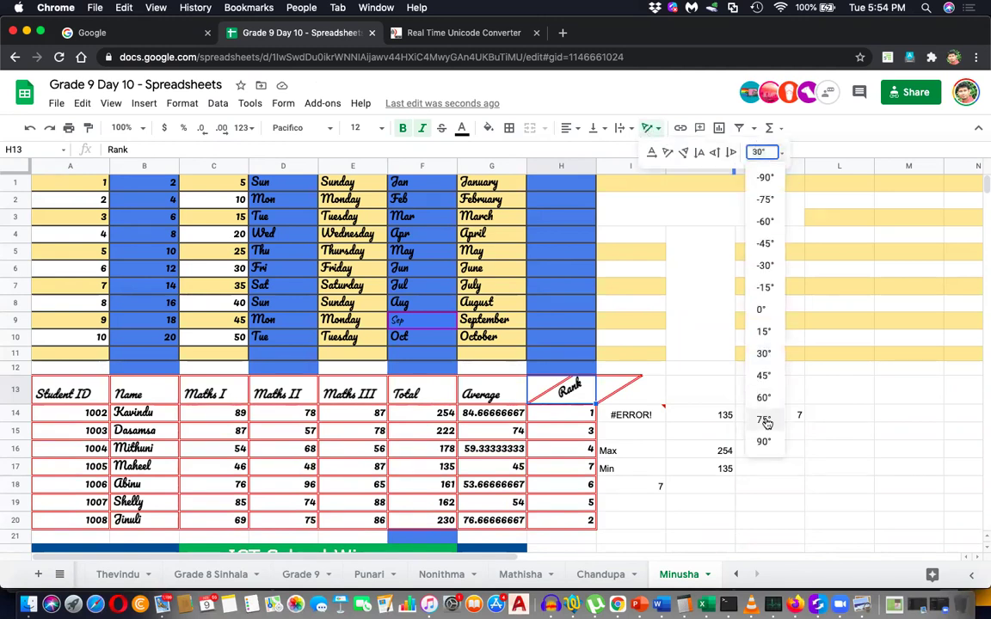
click(762, 419)
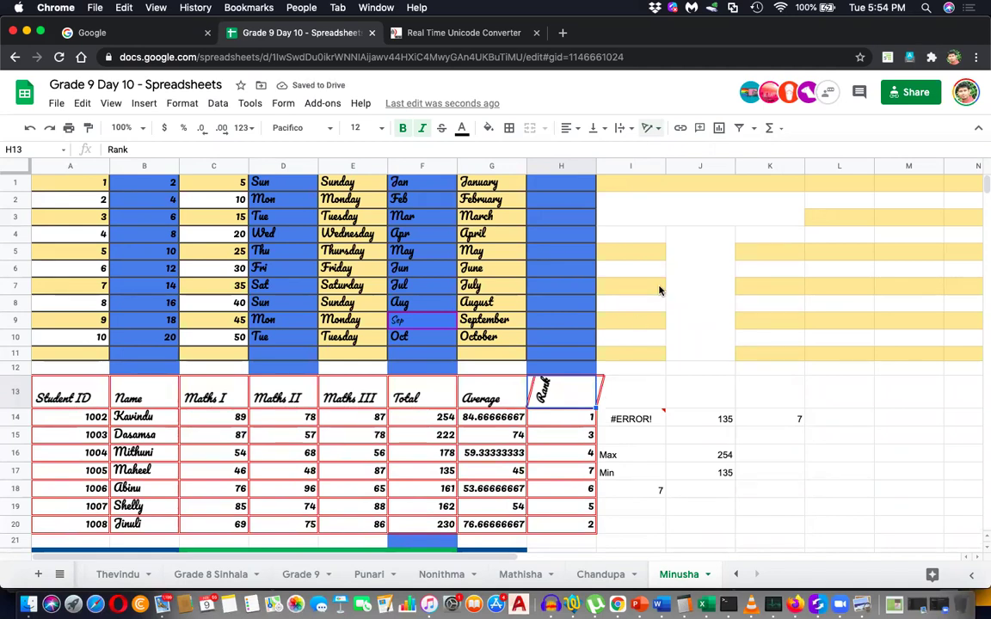
Undo the 75° tilt and set Rank's text rotation to None (0°).
key(super+z)
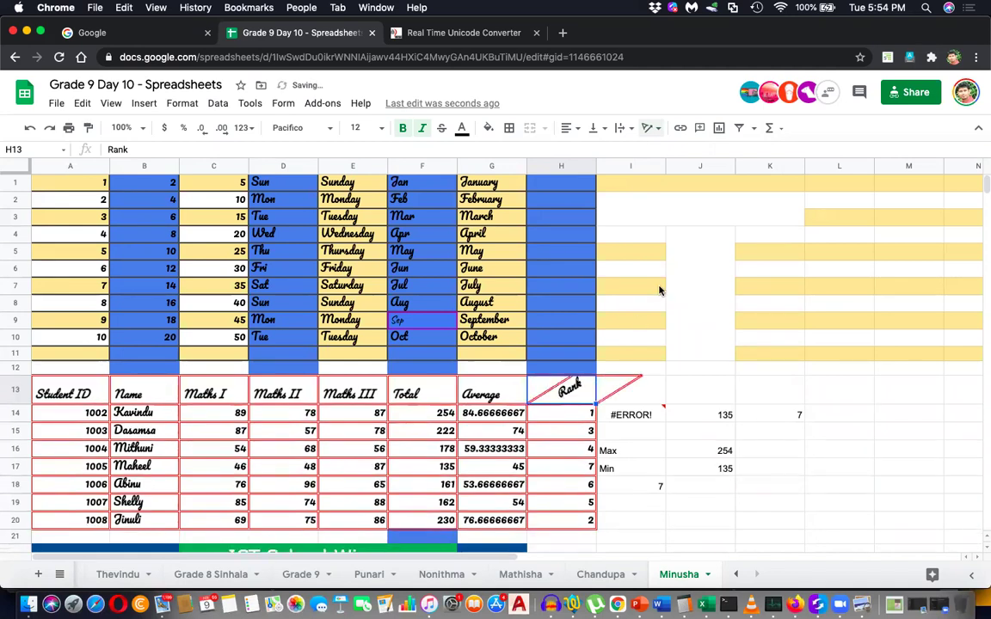
click(651, 128)
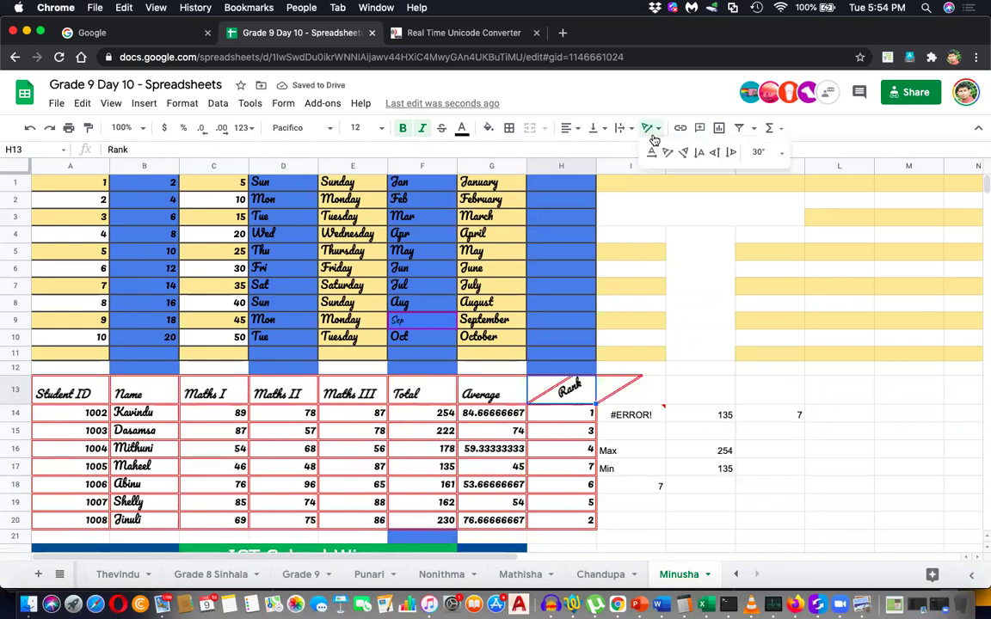
click(651, 150)
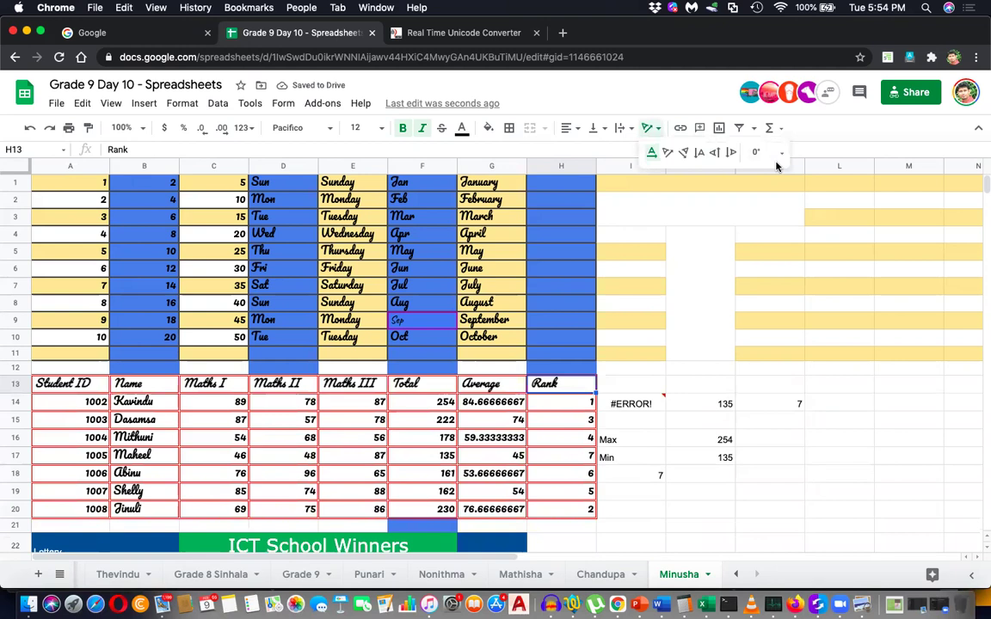
click(744, 252)
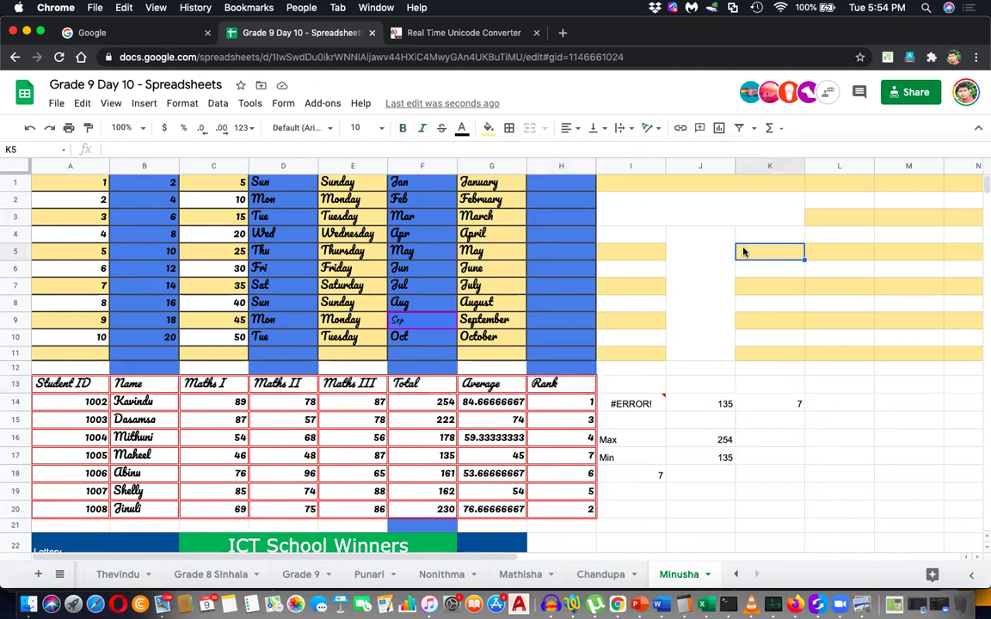
Cycle the current cell through top, middle and bottom vertical alignment.
click(593, 132)
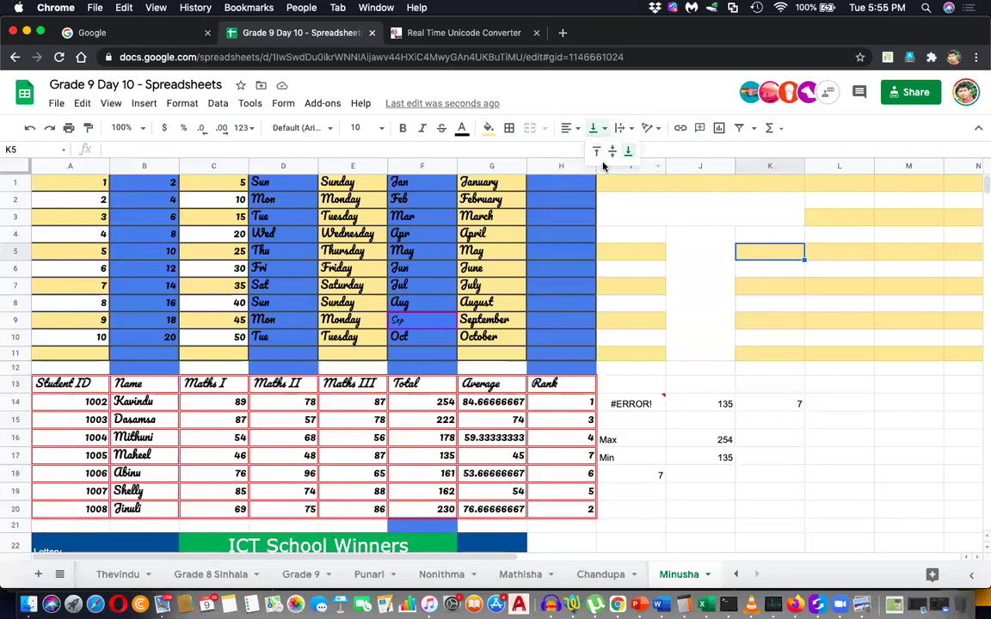
click(596, 152)
click(602, 129)
click(613, 152)
click(602, 129)
click(632, 153)
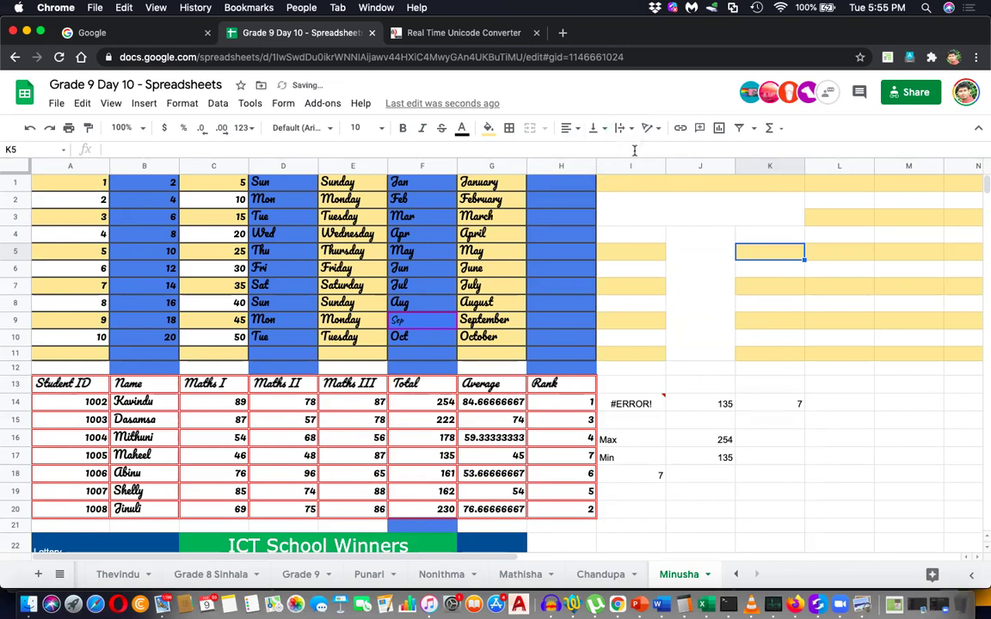
Select H13, make row 13 much taller, and top-align the Rank heading.
click(550, 384)
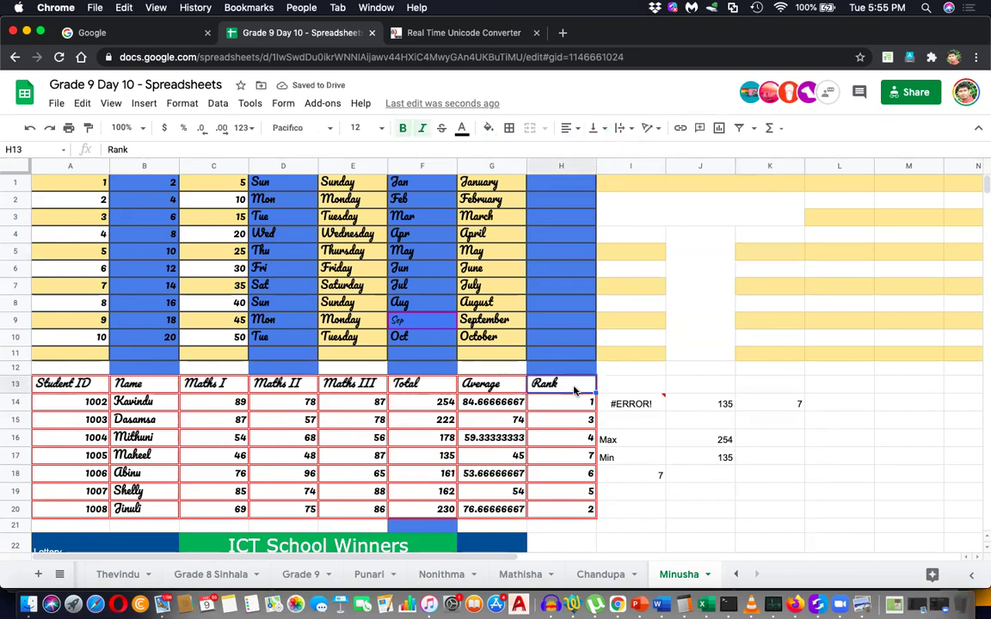
drag(17, 446, 17, 454)
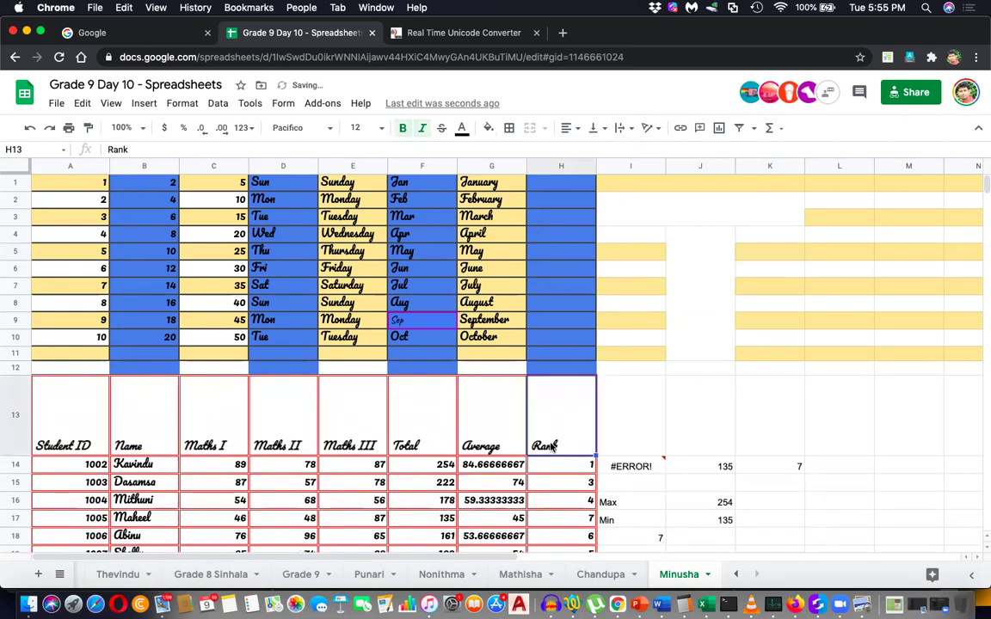
click(595, 128)
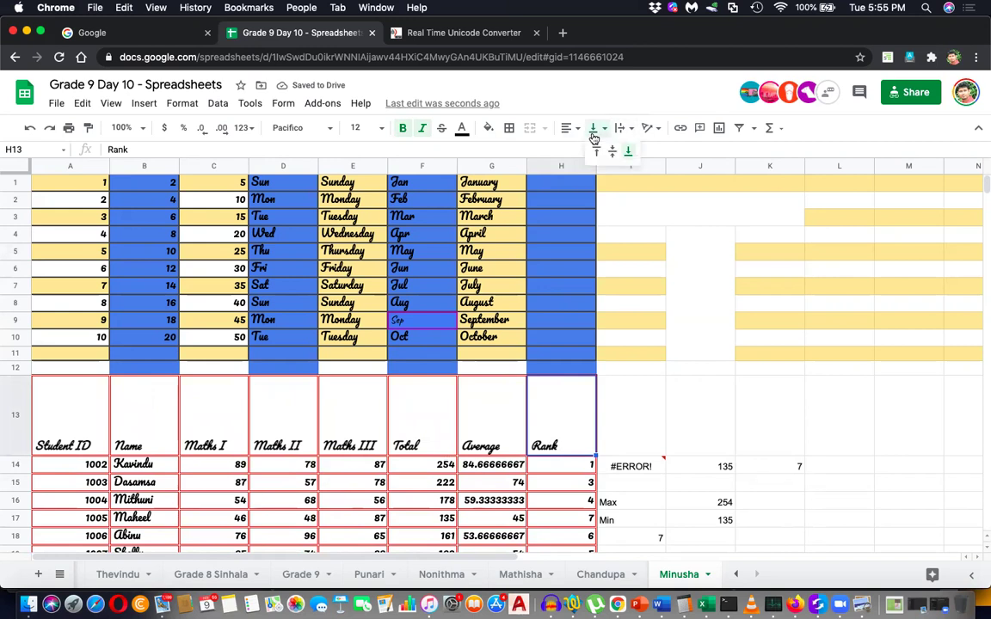
click(598, 153)
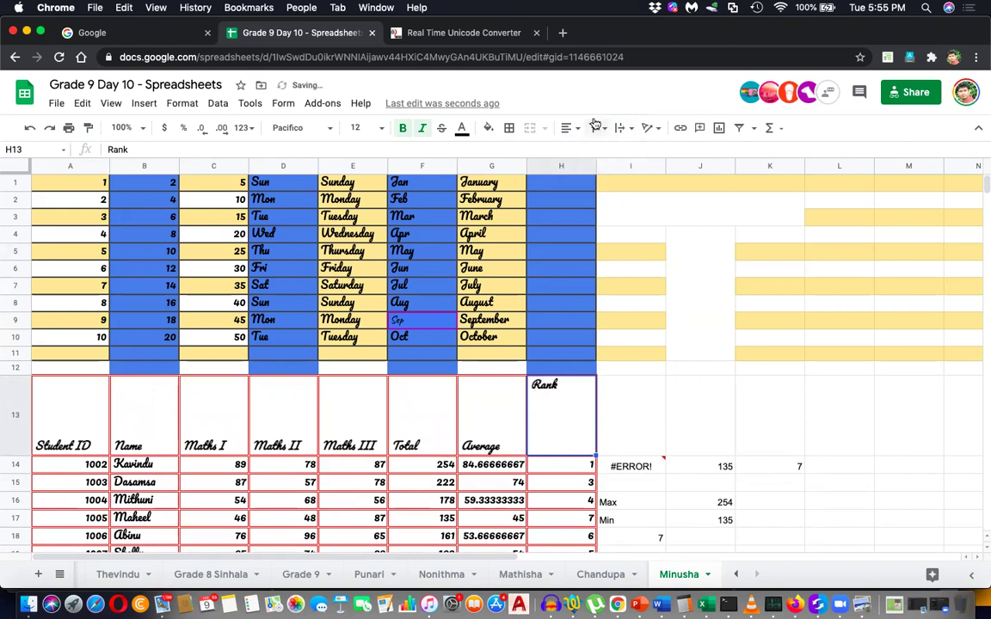
Compare middle and bottom alignment for Rank, then return it to the top.
click(612, 152)
click(595, 129)
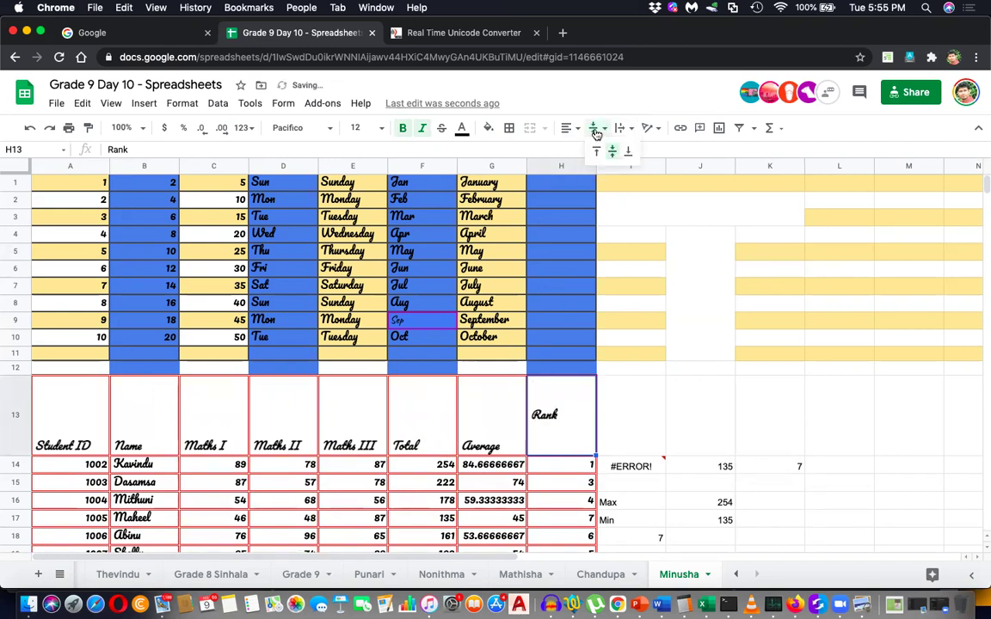
click(631, 153)
click(603, 129)
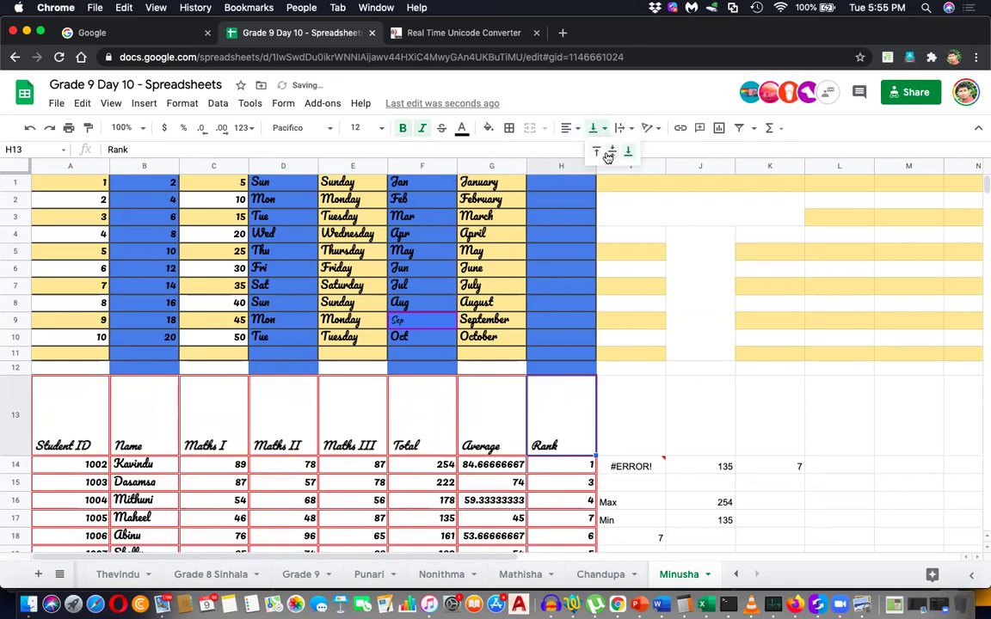
click(611, 151)
click(594, 128)
click(595, 151)
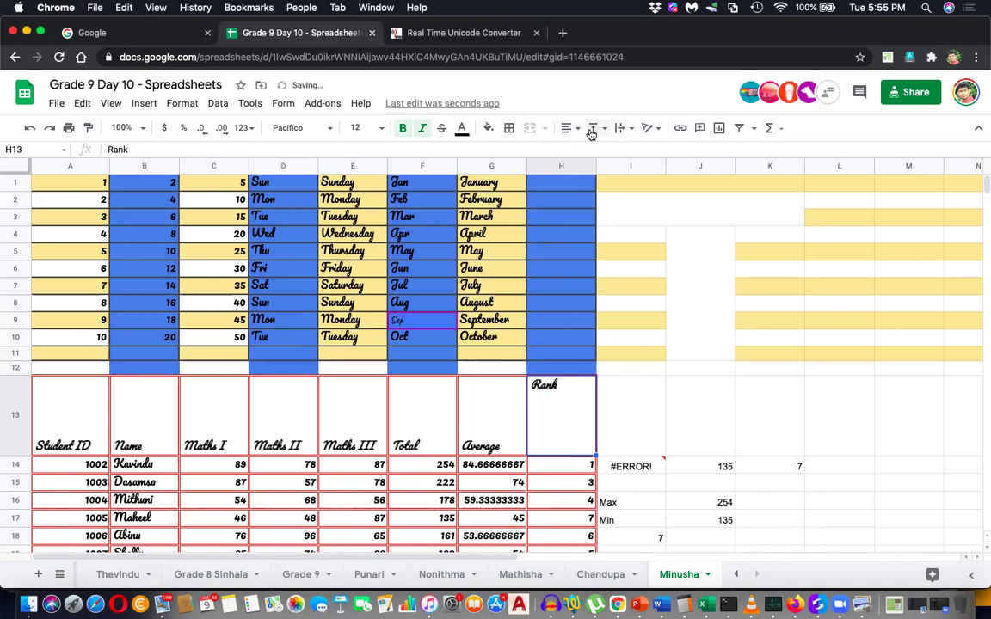
click(566, 129)
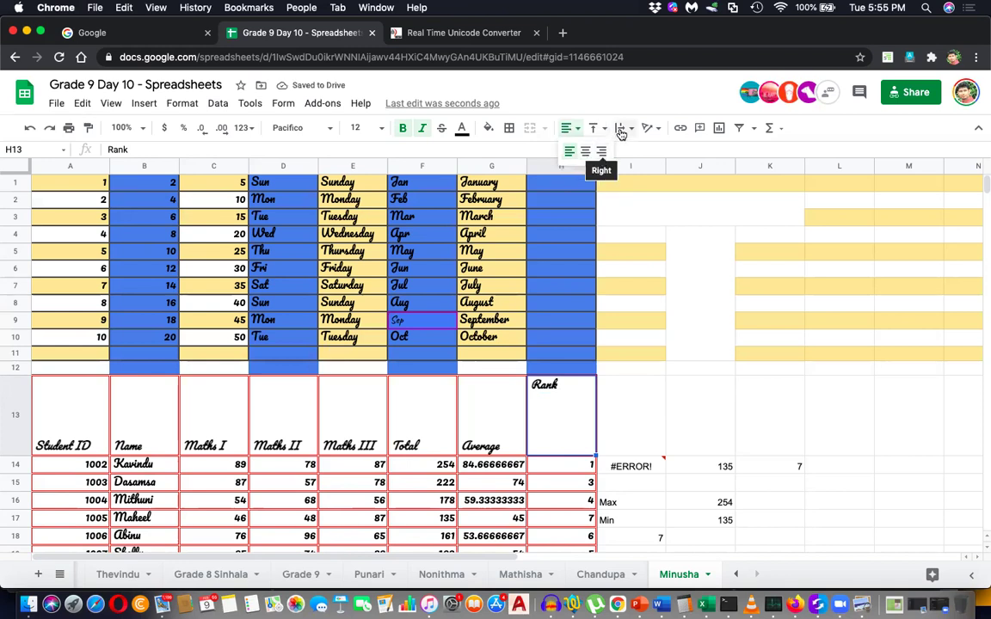
double_click(573, 378)
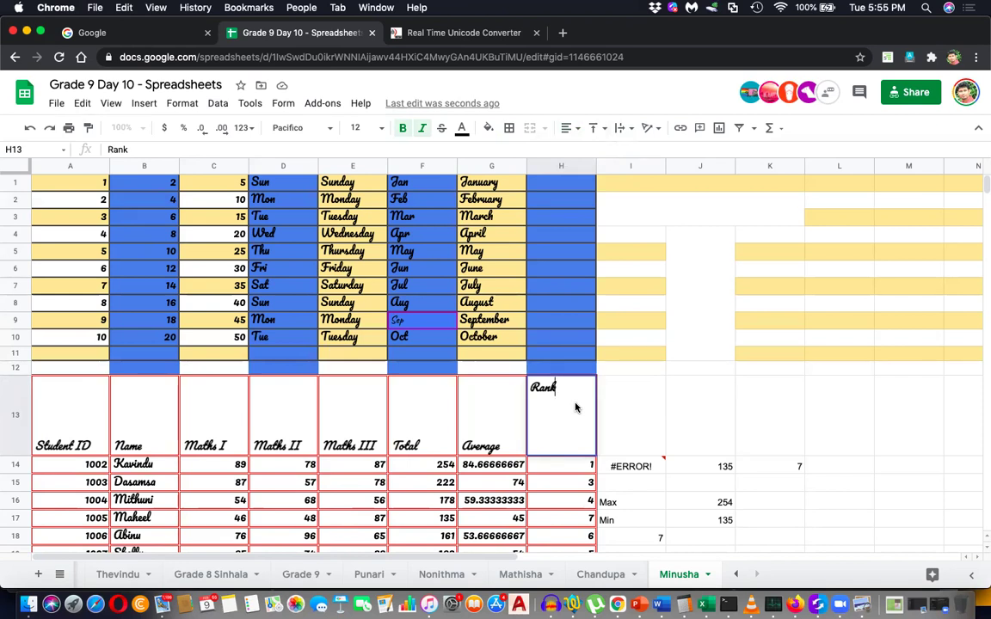
Enter the student's full name in cell I4.
click(650, 235)
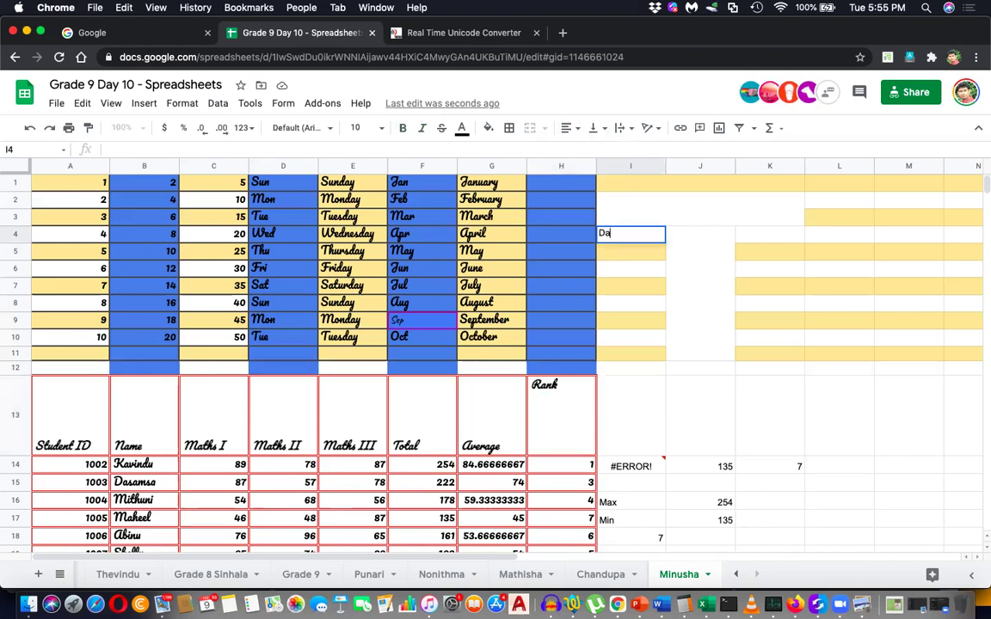
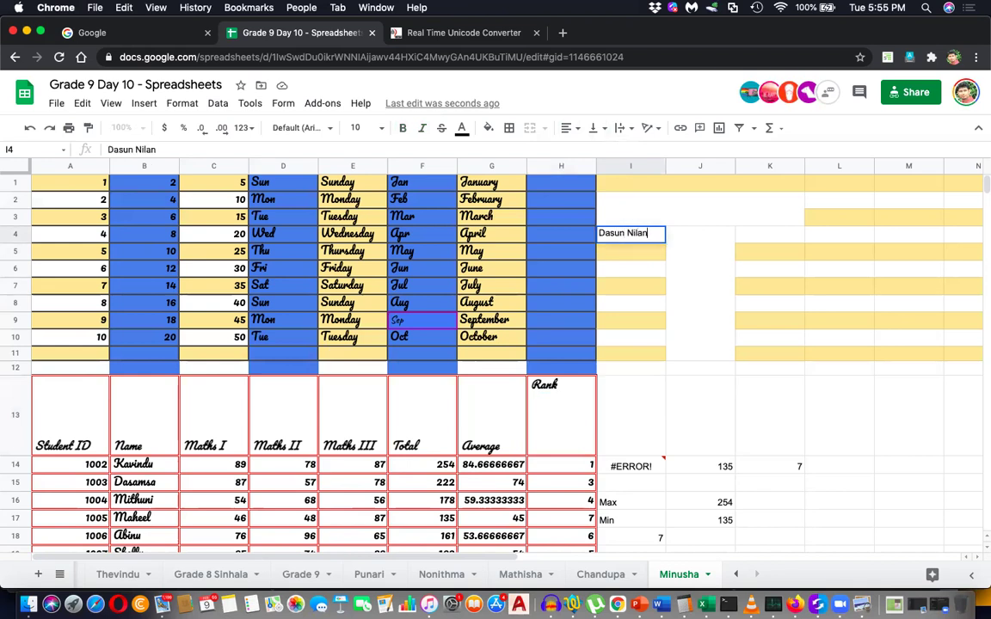
key(Return)
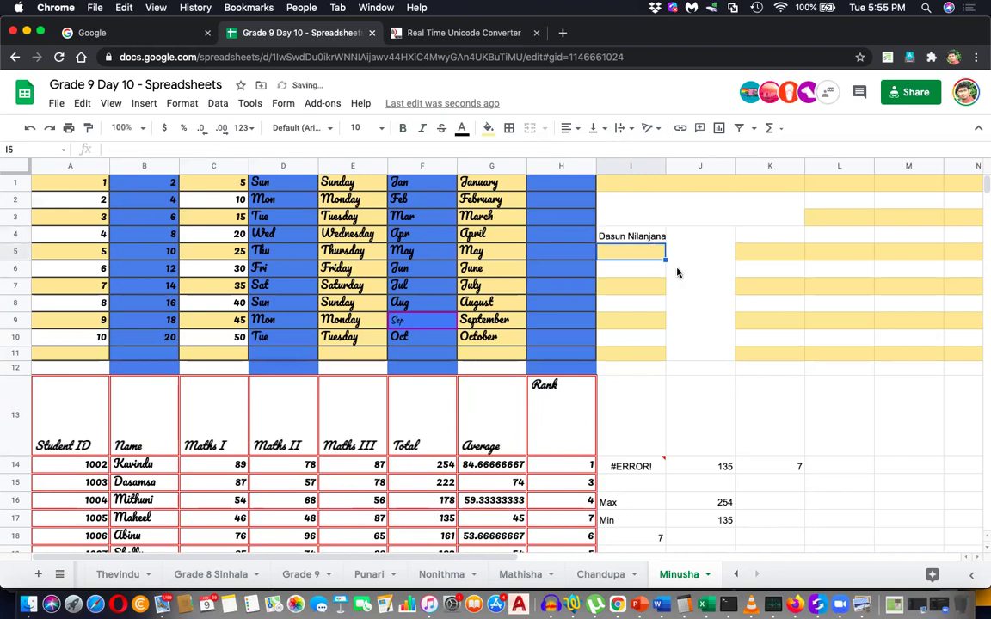
click(653, 236)
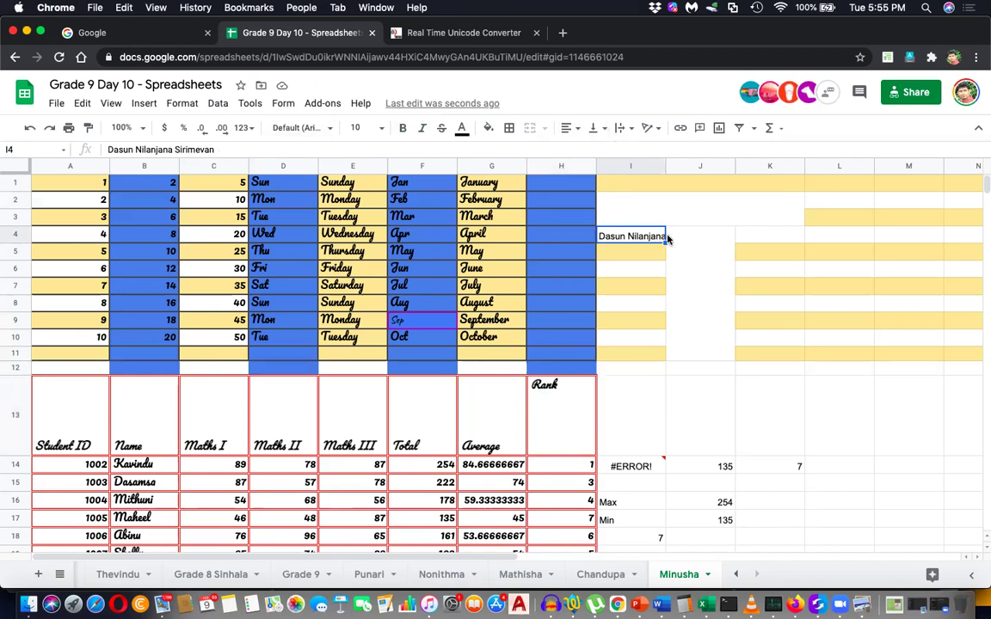
double_click(637, 238)
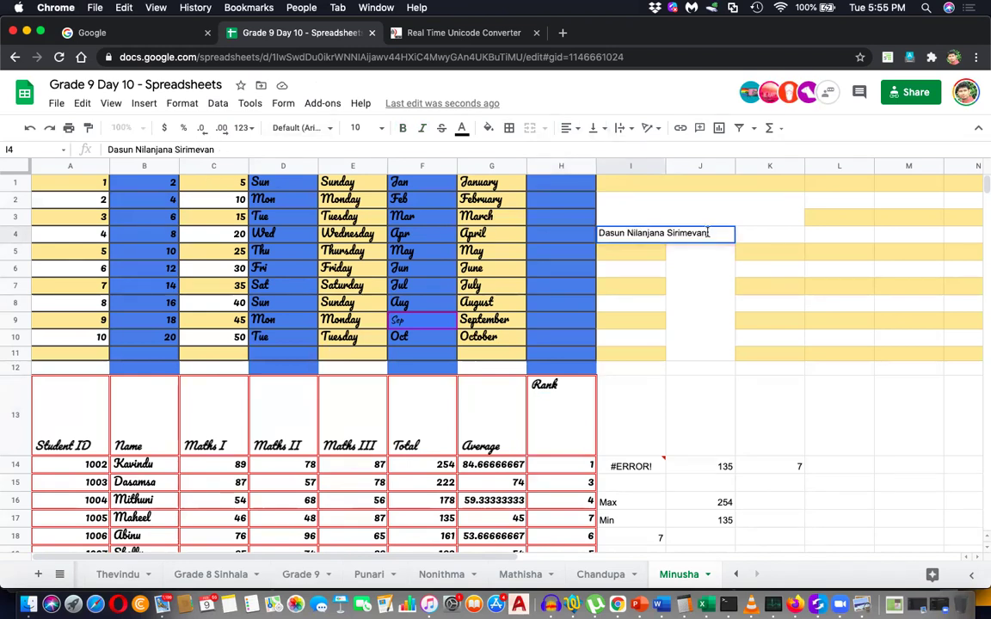
click(742, 250)
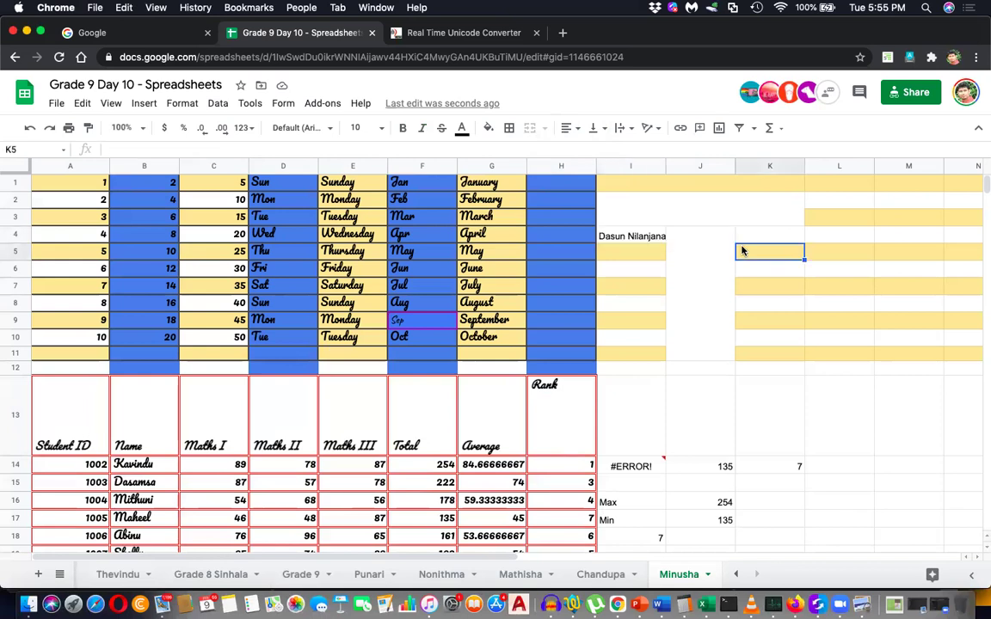
click(647, 240)
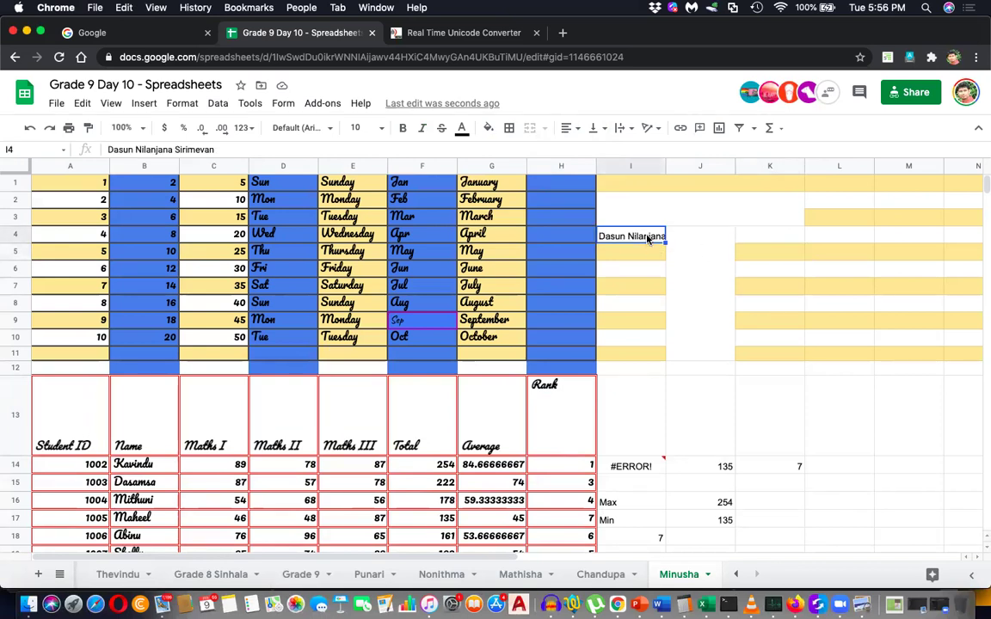
Try wrapping the name in I4 onto several lines, then undo it.
click(632, 129)
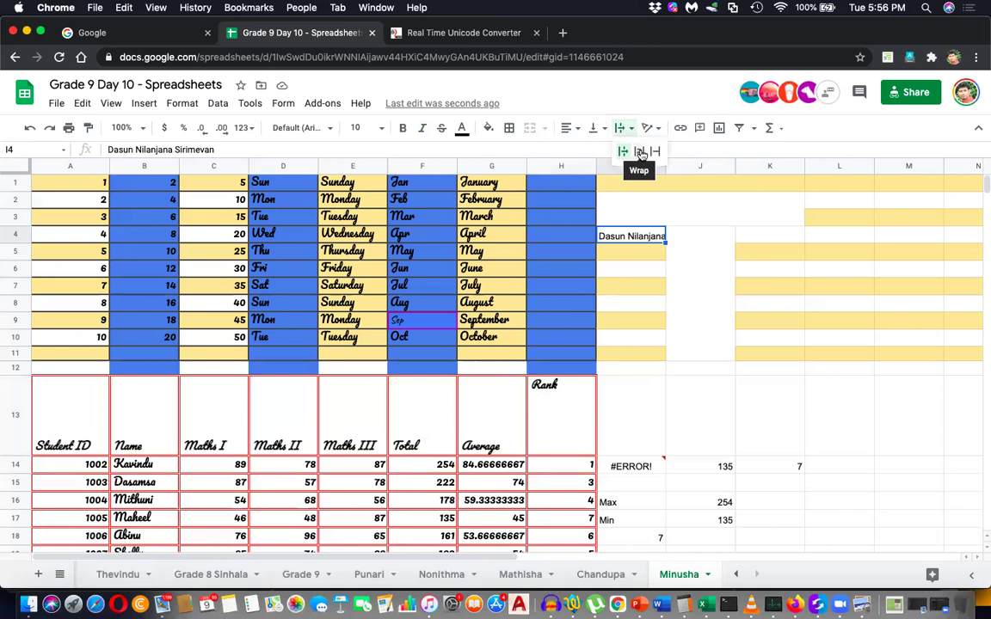
click(639, 152)
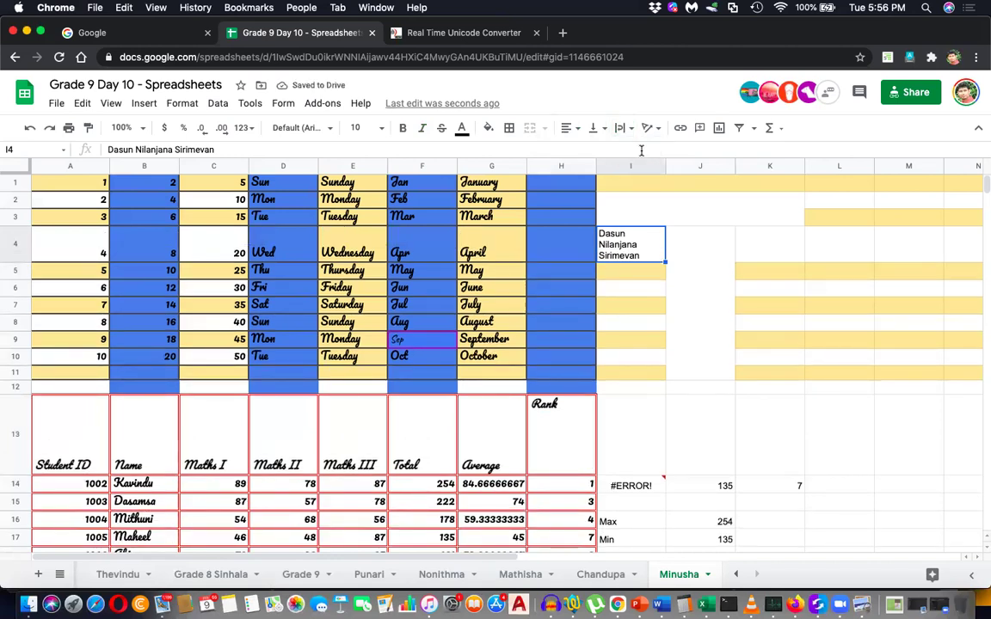
key(super+z)
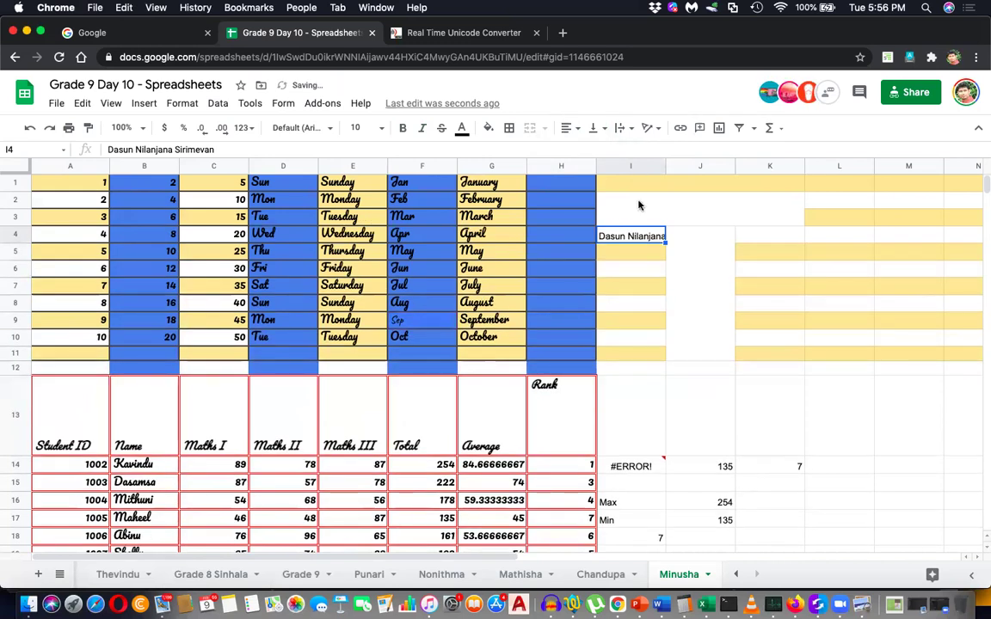
Compare Wrap, Clip and Overflow text wrapping on the name in I4.
click(603, 130)
click(621, 128)
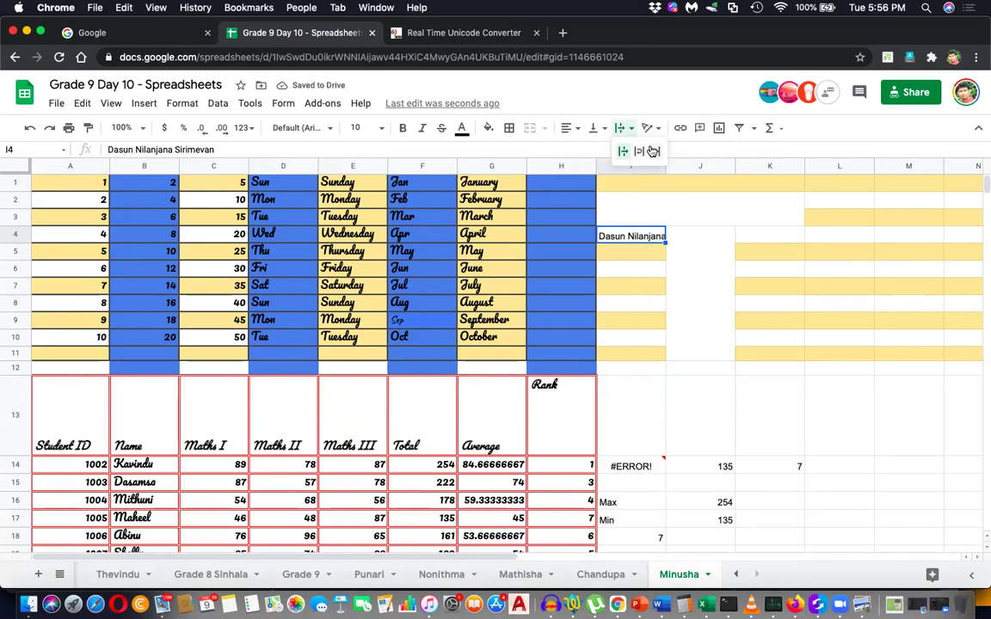
click(639, 151)
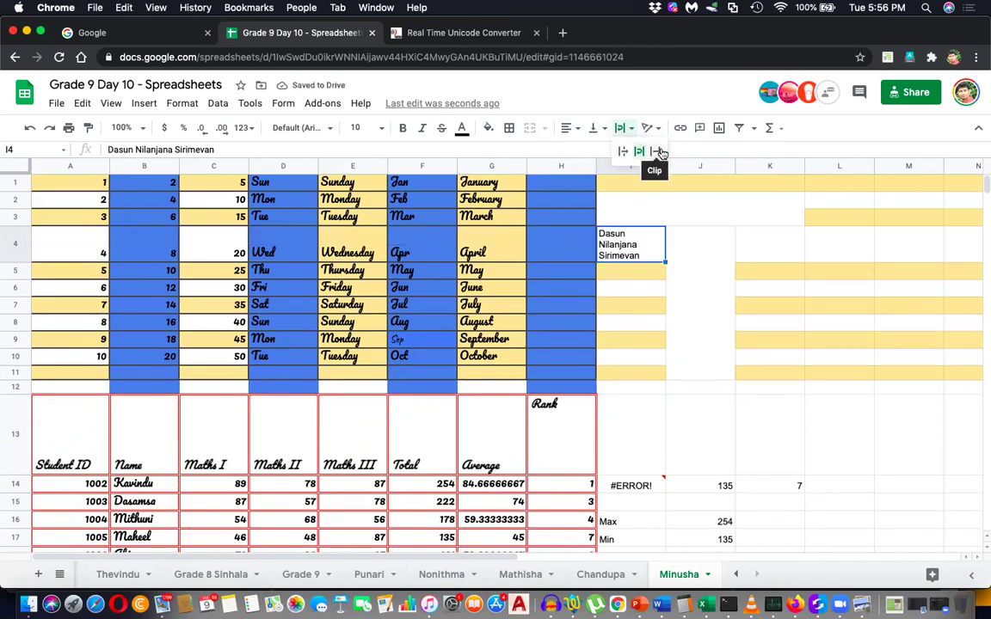
click(654, 152)
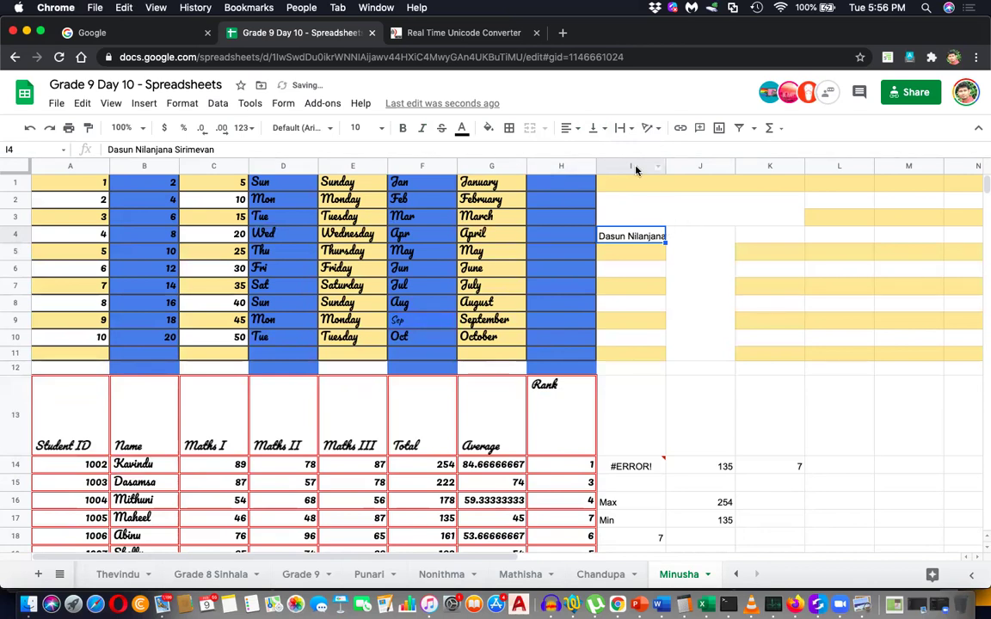
click(625, 129)
click(639, 151)
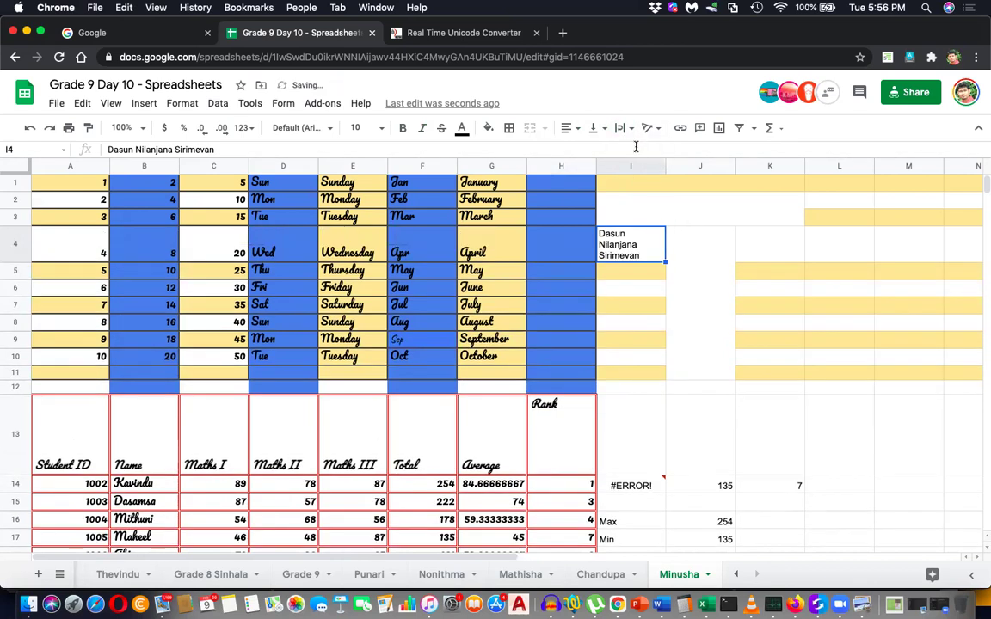
click(626, 129)
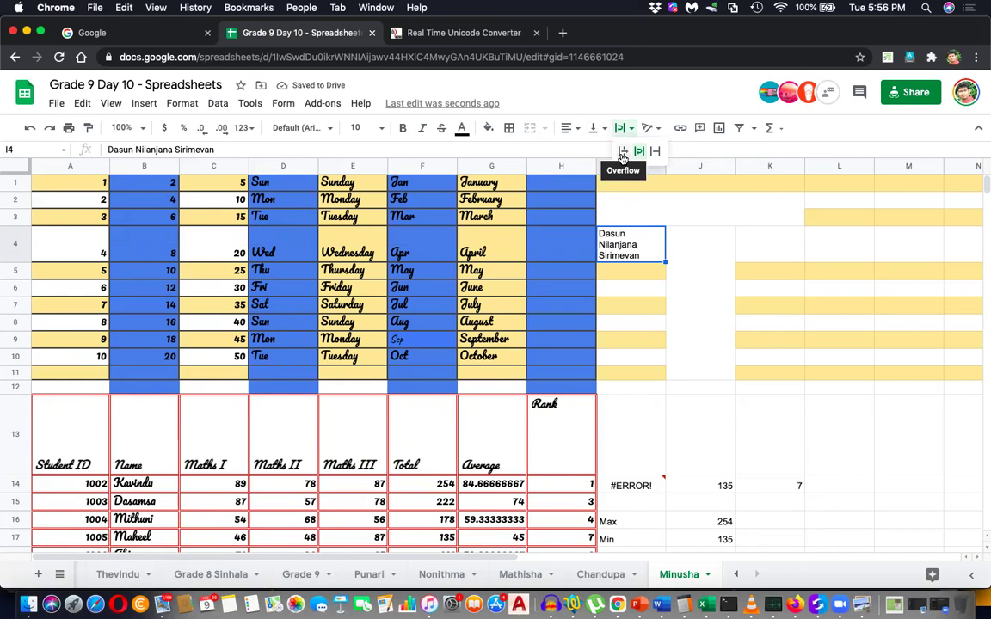
click(623, 155)
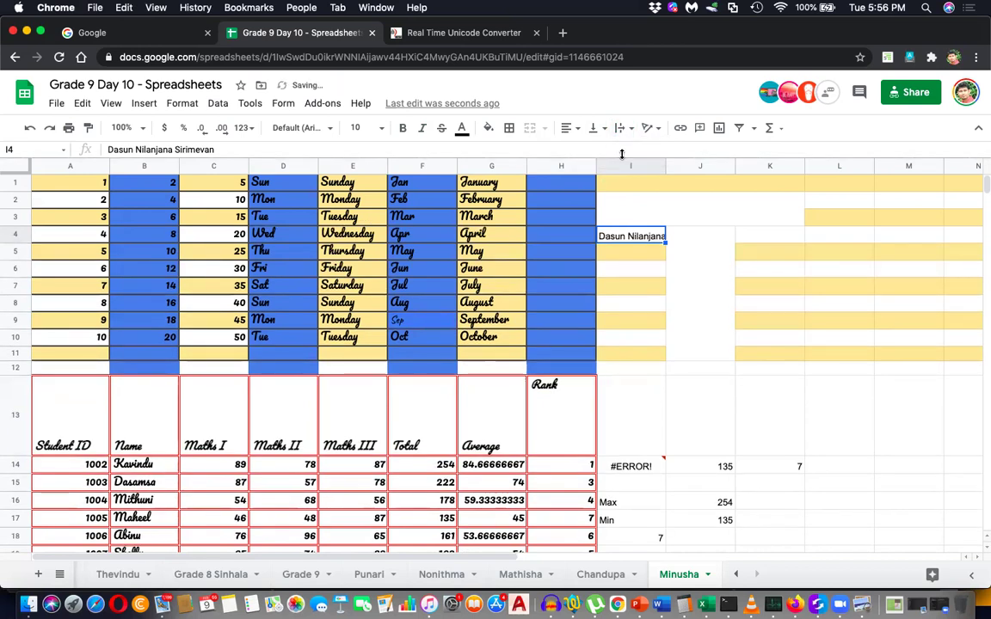
Check I4 beside the merged block J4:J11, then set I4's wrapping to Clip.
click(690, 243)
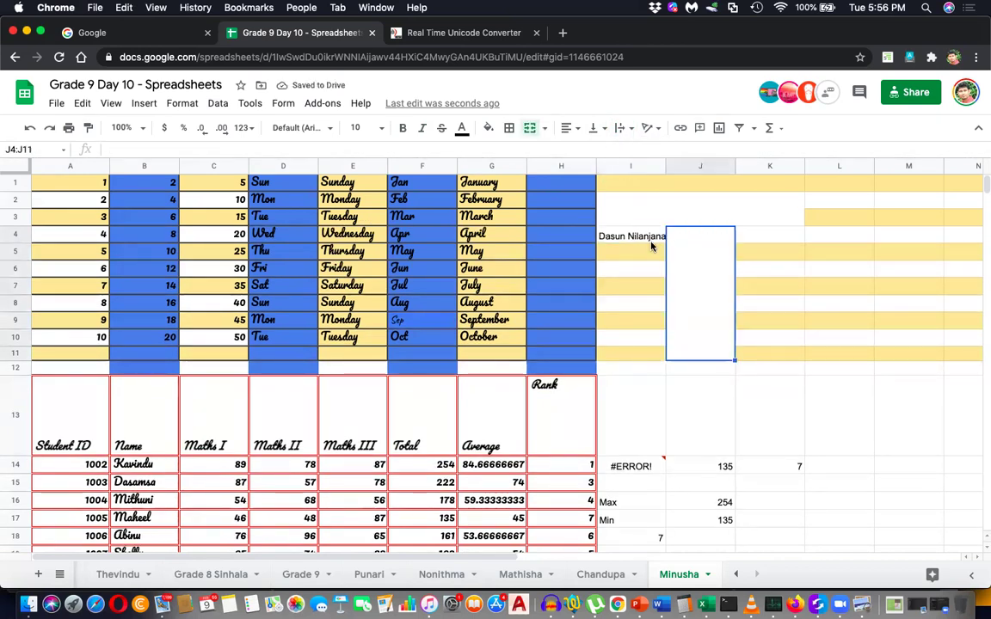
click(654, 235)
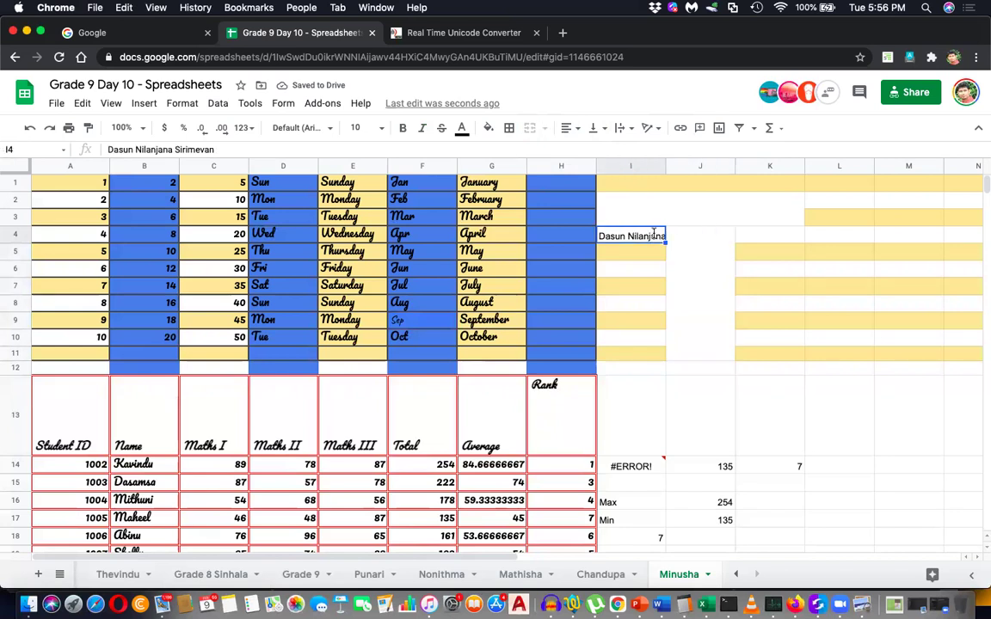
double_click(654, 234)
click(698, 310)
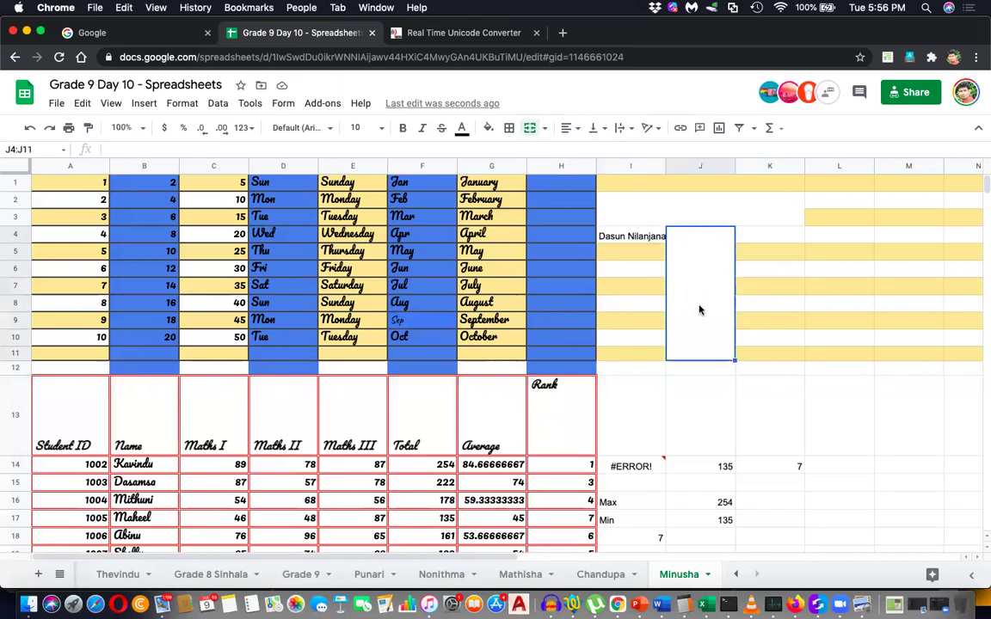
click(654, 238)
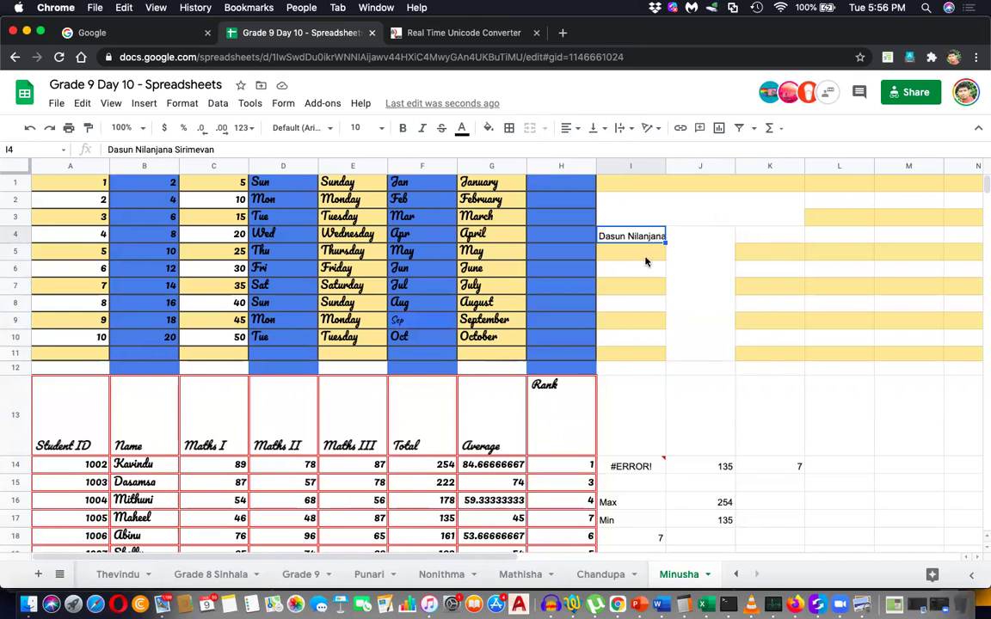
click(631, 128)
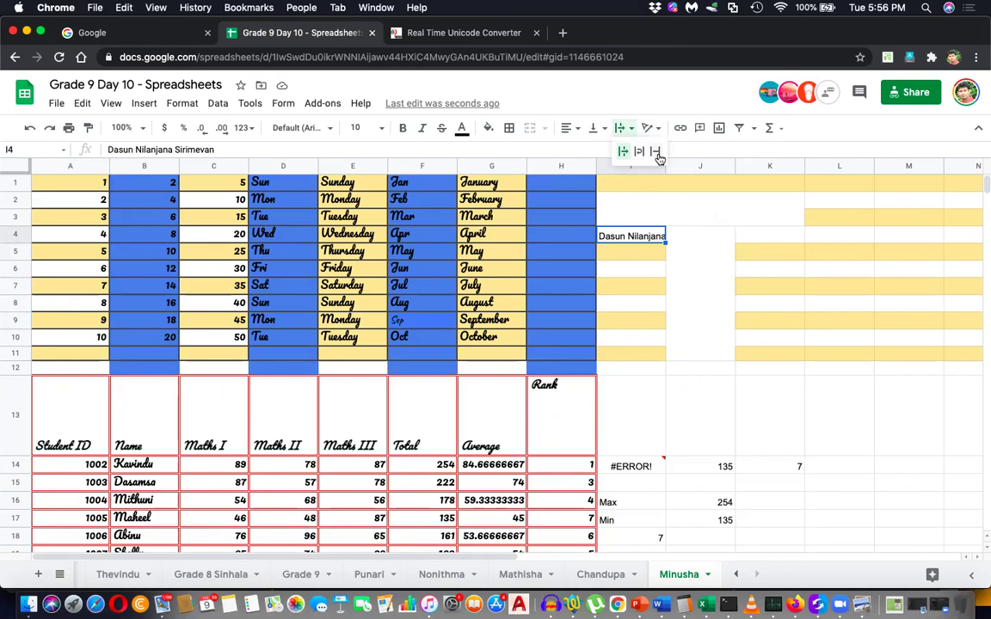
click(654, 150)
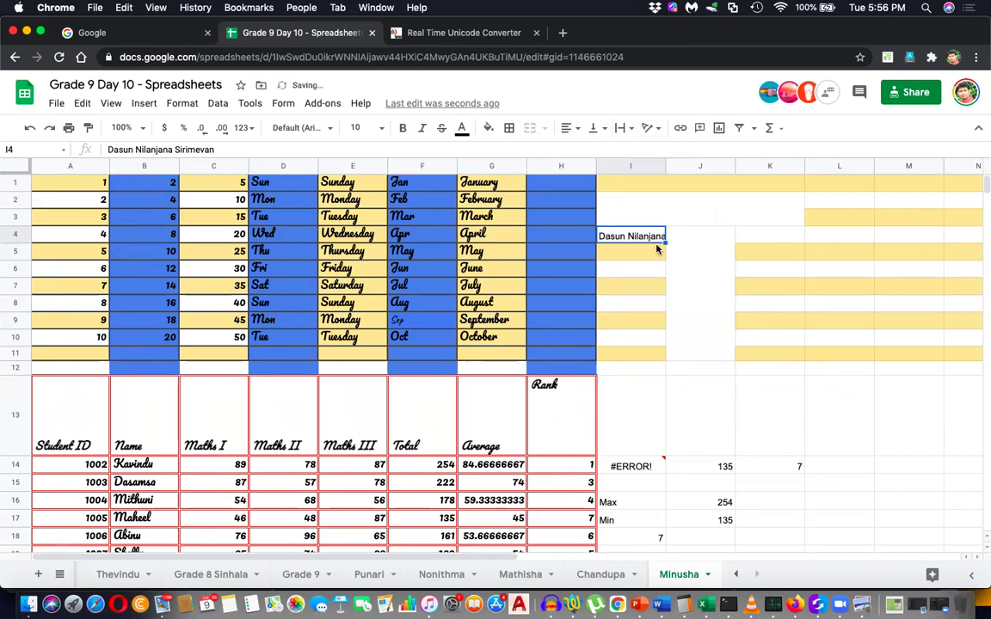
Widen column I and compare Overflow and Clip wrapping for the name in I4.
drag(665, 169, 727, 169)
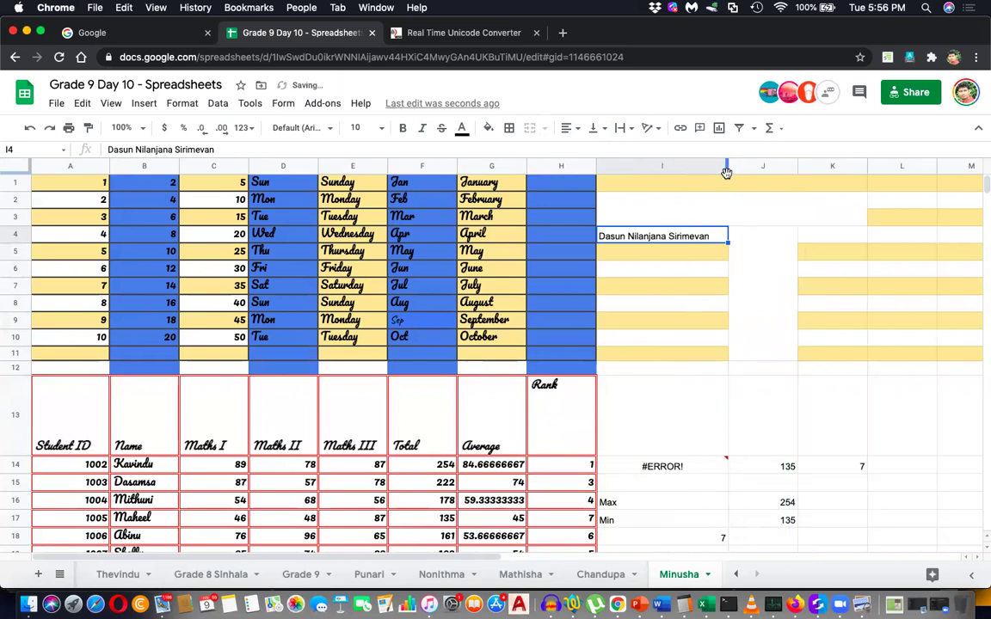
click(626, 131)
click(637, 148)
click(625, 129)
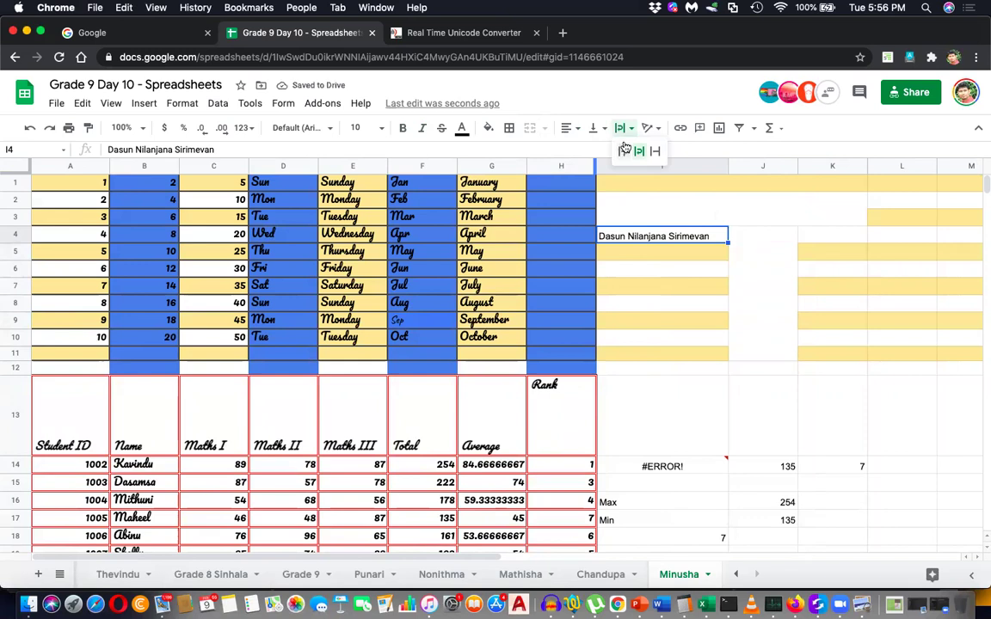
click(625, 151)
click(627, 134)
click(655, 150)
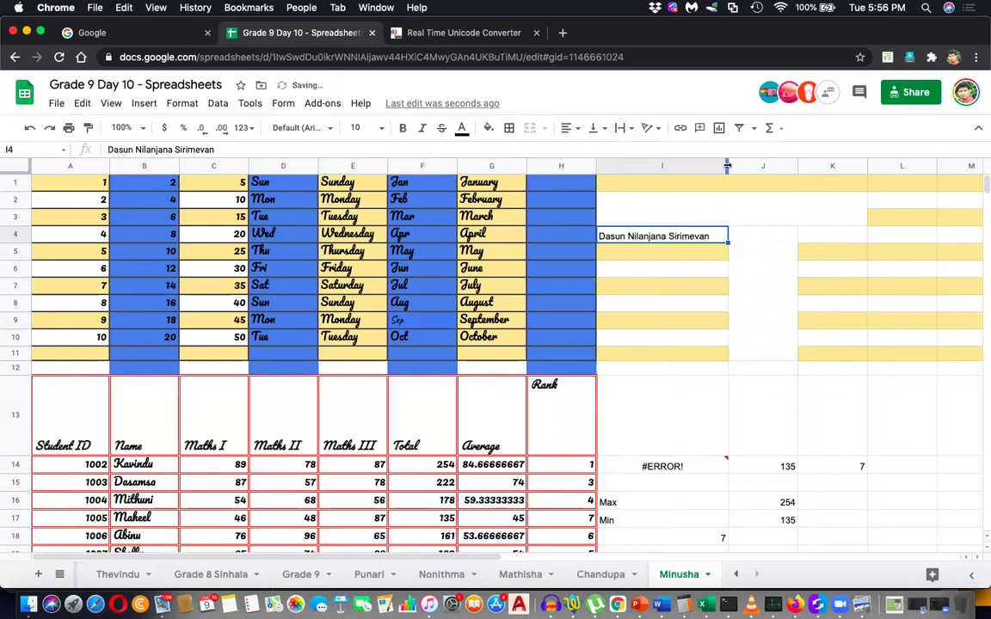
Narrow column I and set I4 to Wrap so the name spans two lines.
drag(718, 165, 687, 166)
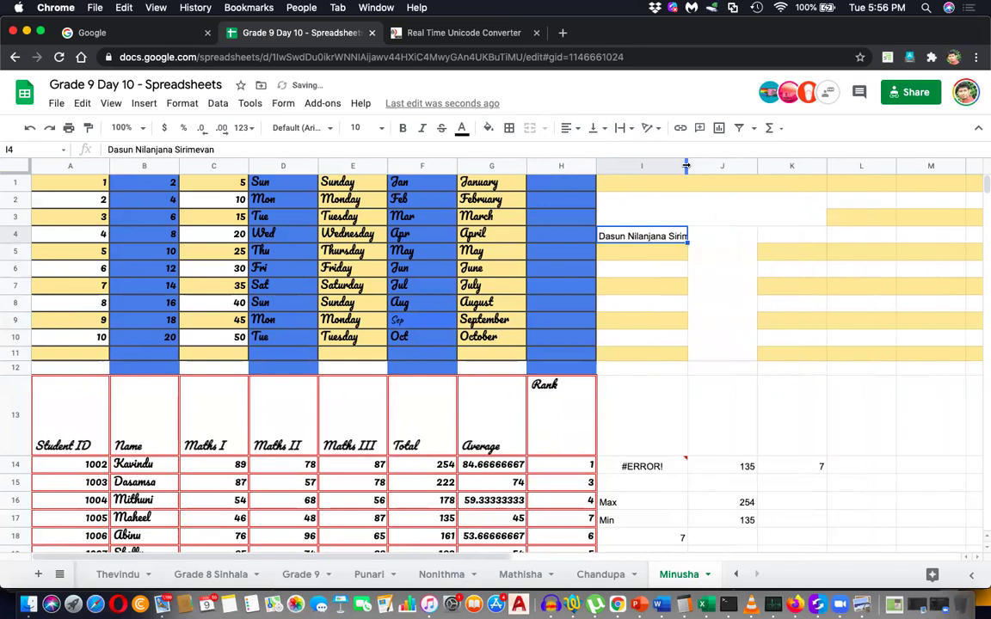
click(621, 130)
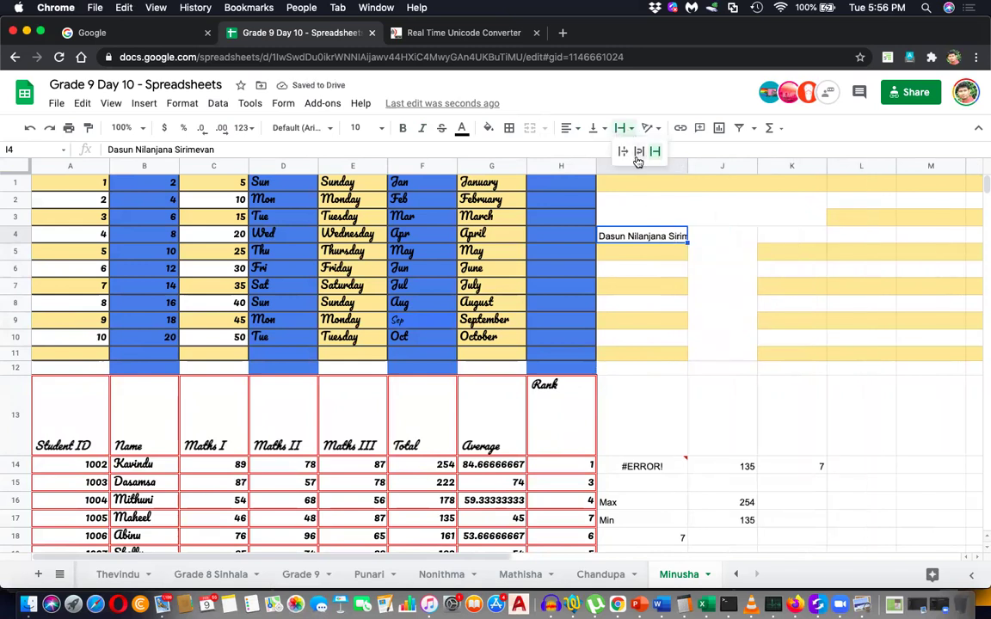
click(624, 152)
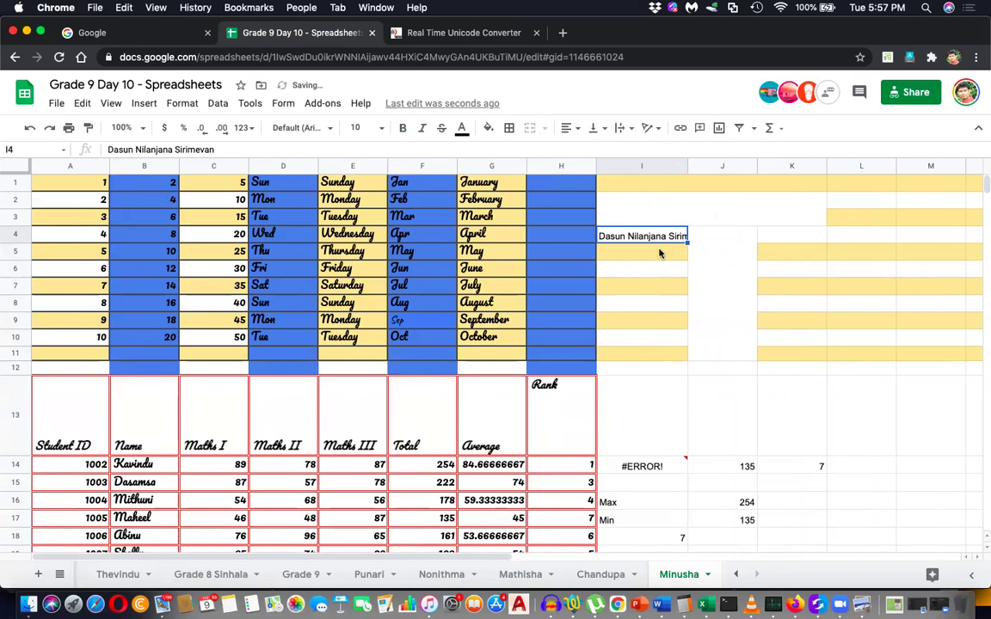
click(628, 129)
click(639, 153)
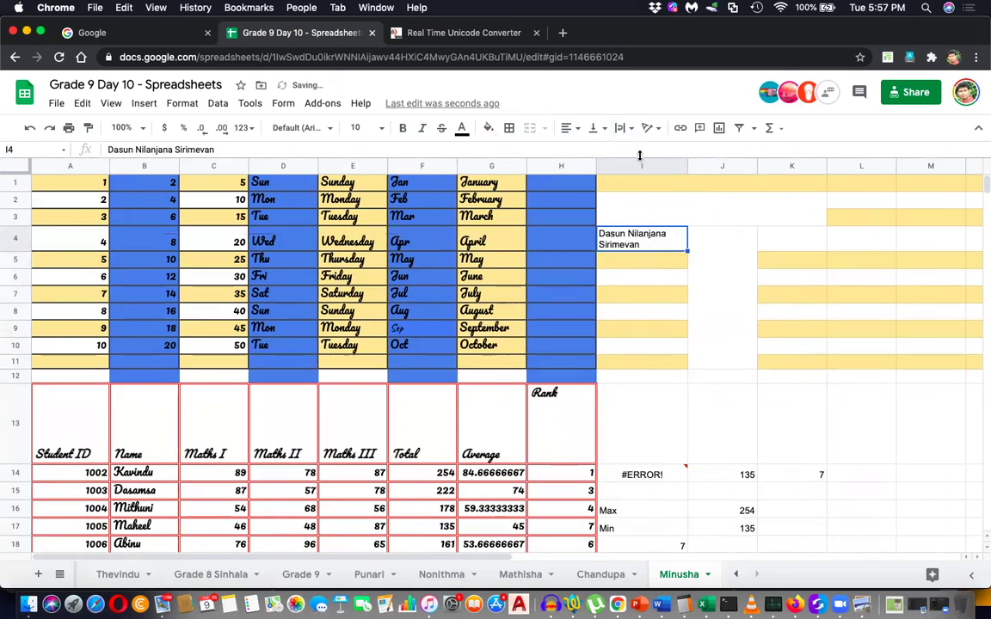
Select empty cells J4:J11 and screenshot the toolbar's text formatting options.
click(748, 377)
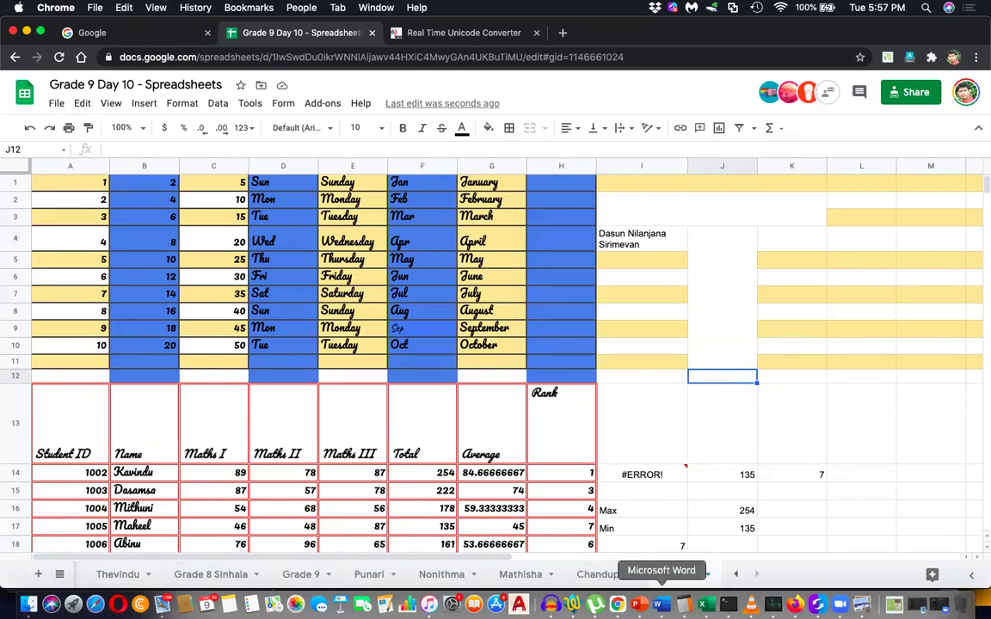
drag(726, 361, 722, 234)
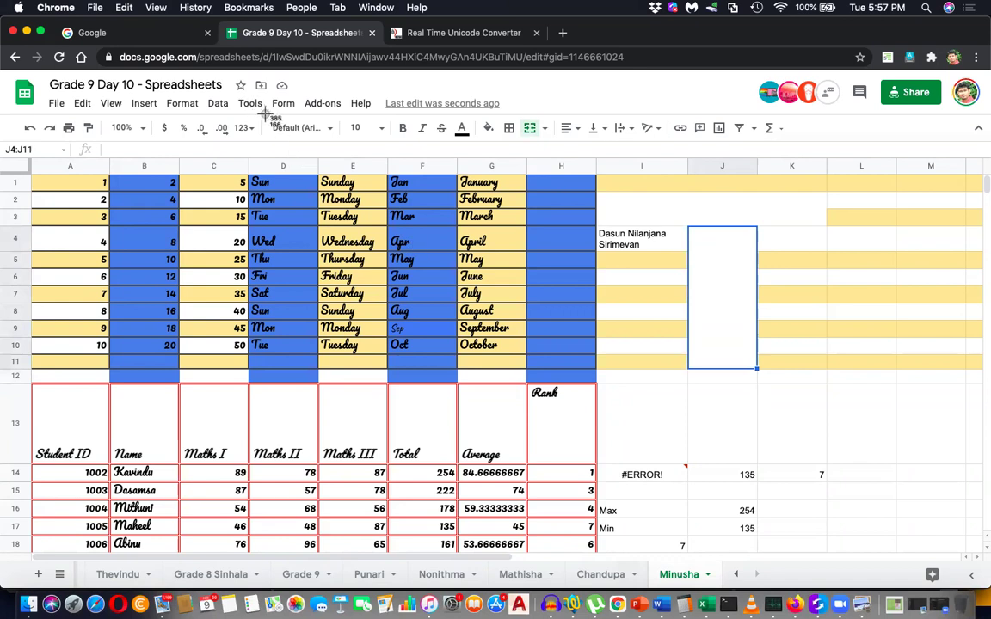
drag(258, 112, 672, 141)
Paste the Sheets sharing link at the end of the Grade 9 day 9 notes on page 9.
click(659, 603)
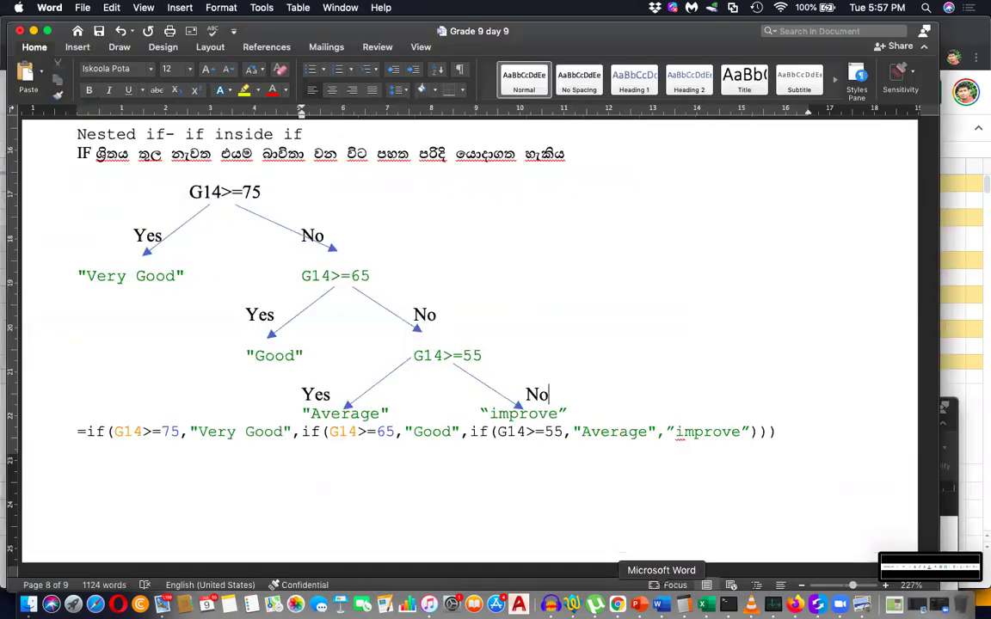
click(807, 433)
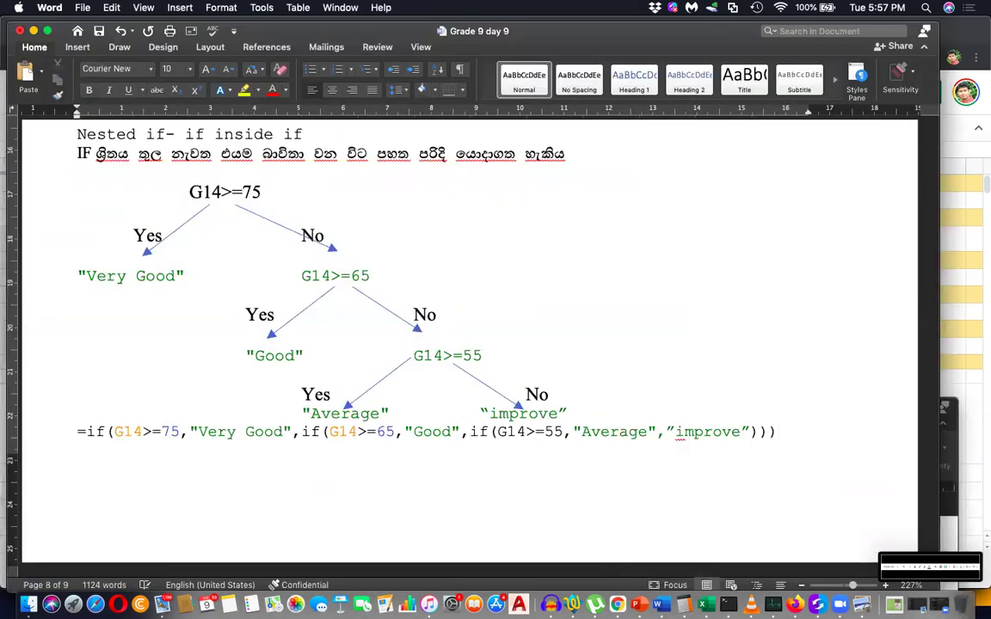
key(Down)
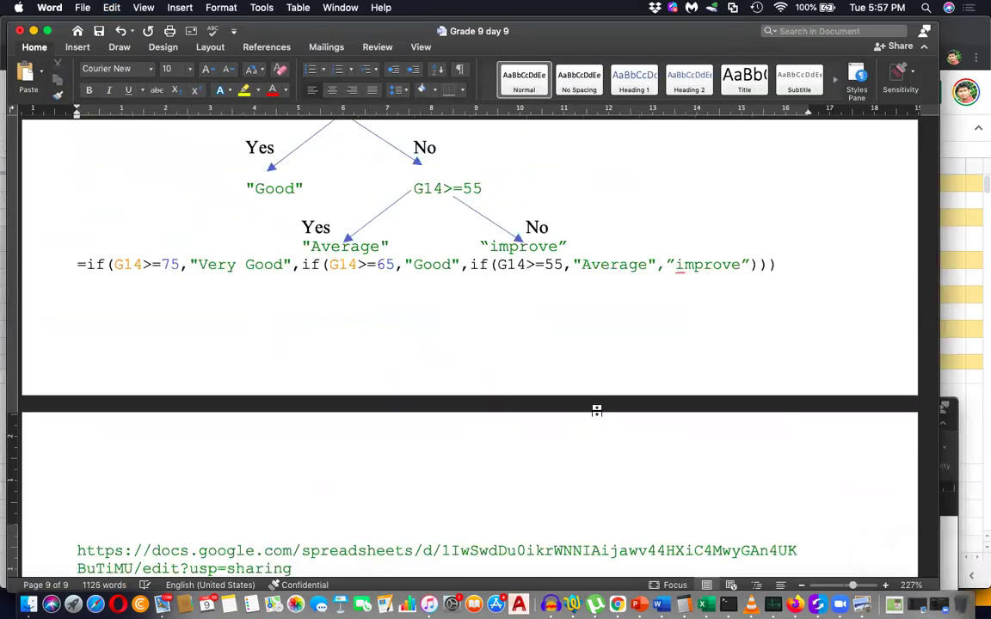
key(super+z)
scroll(339, 460, down, 3)
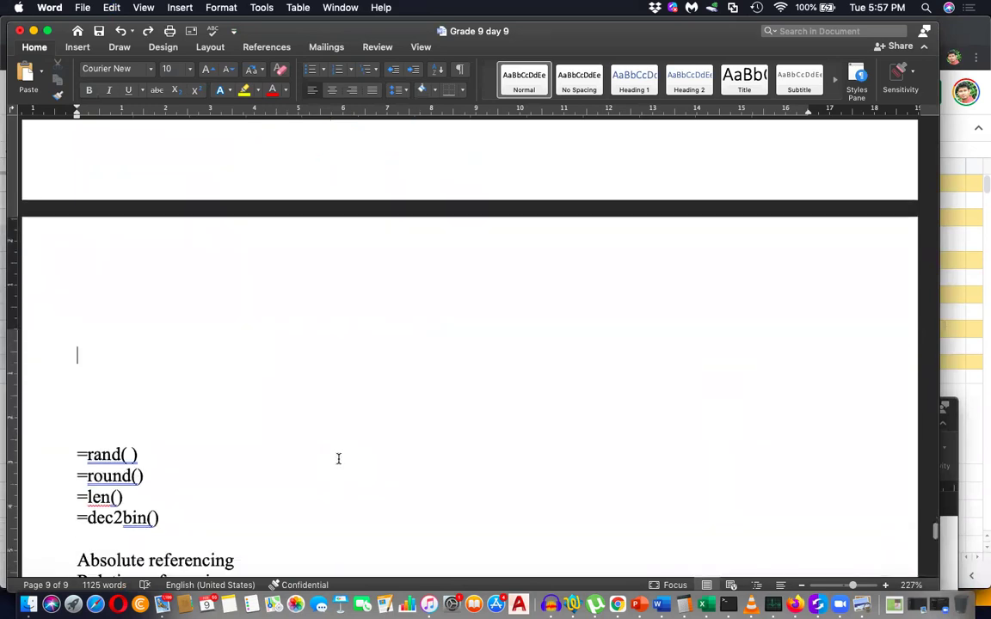
key(Return)
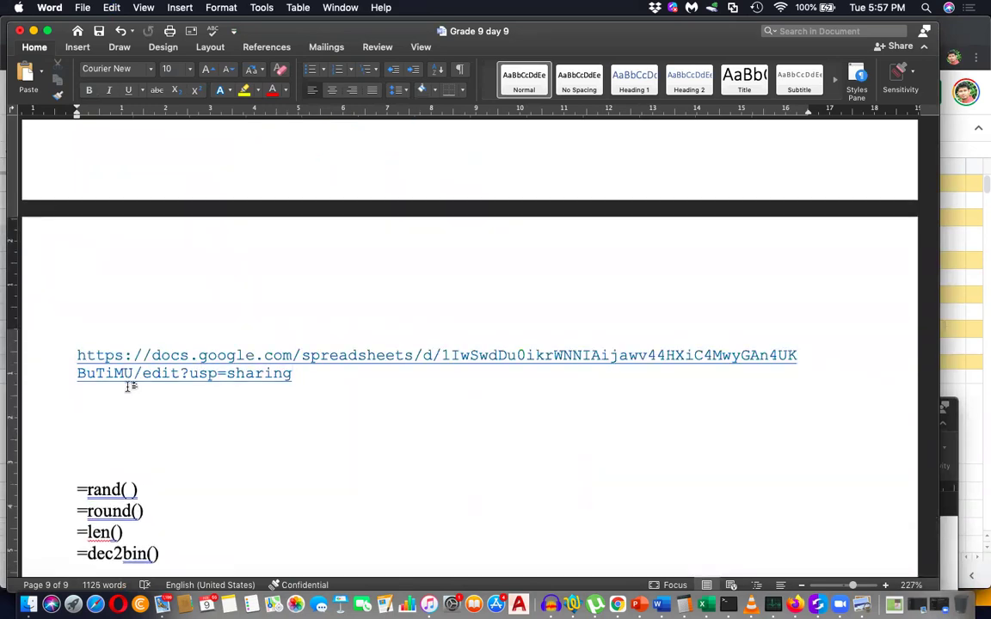
Insert the newest Sheets toolbar screenshot from file below the link, with a blank line after it.
key(Return)
click(78, 47)
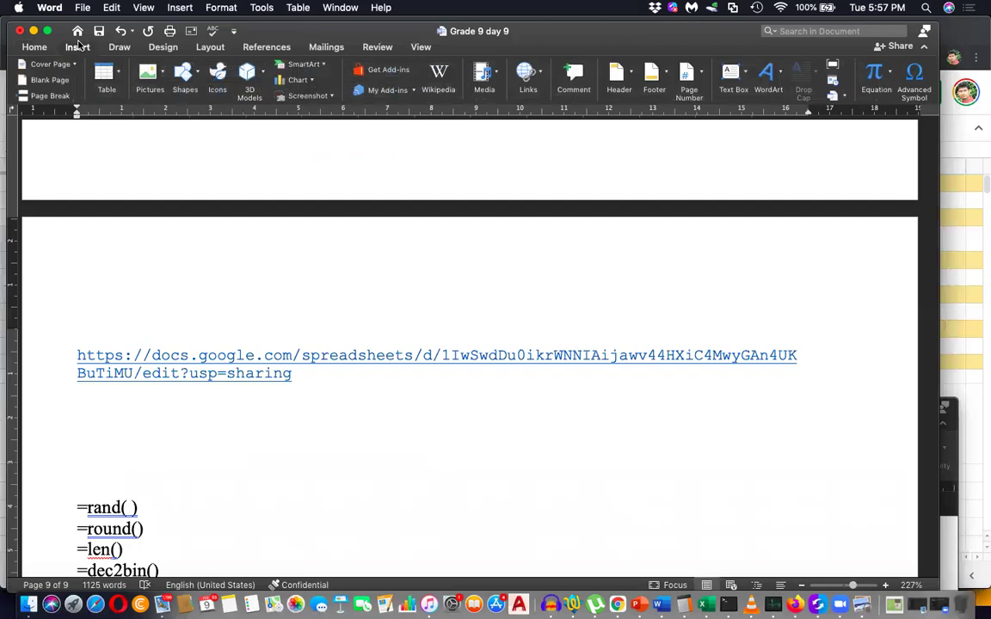
click(148, 73)
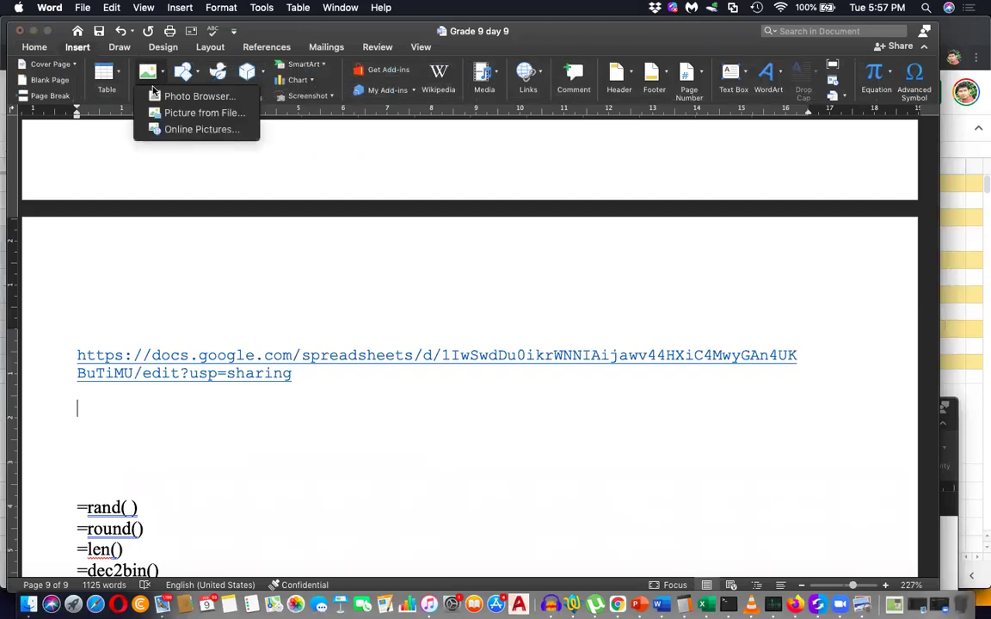
click(179, 120)
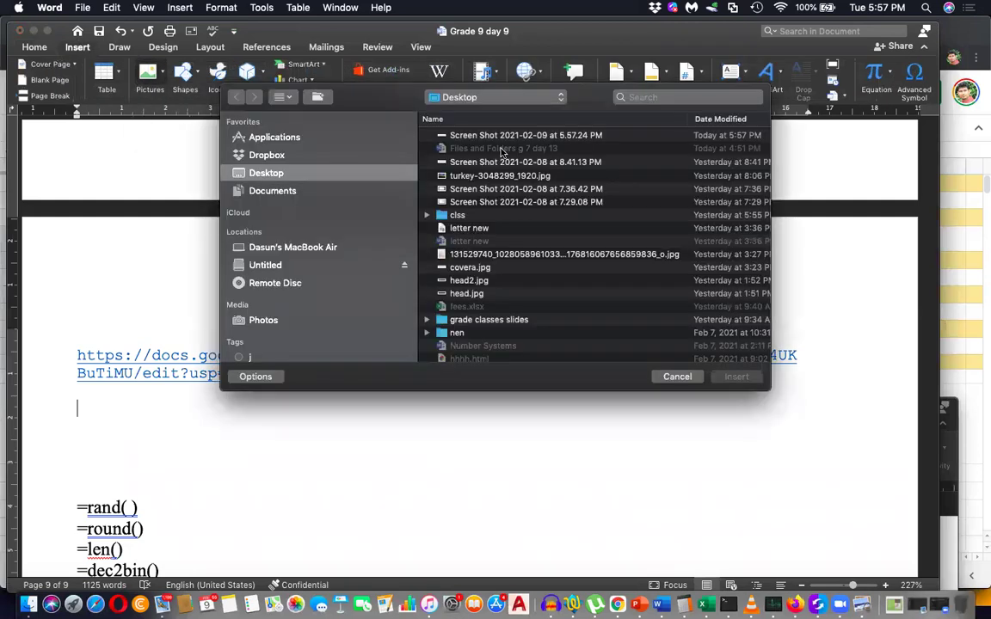
double_click(506, 135)
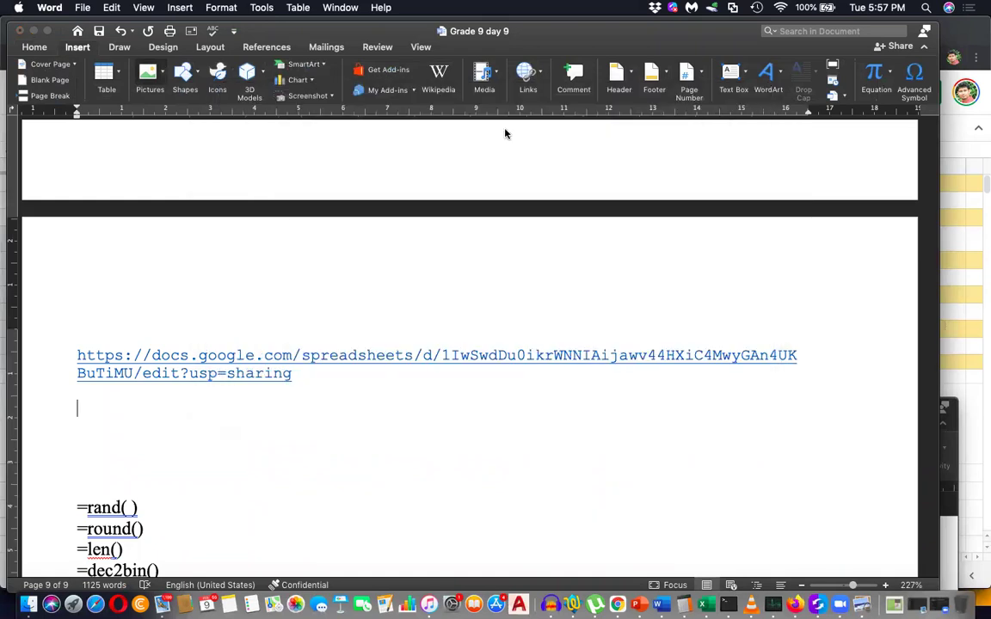
scroll(430, 396, down, 4)
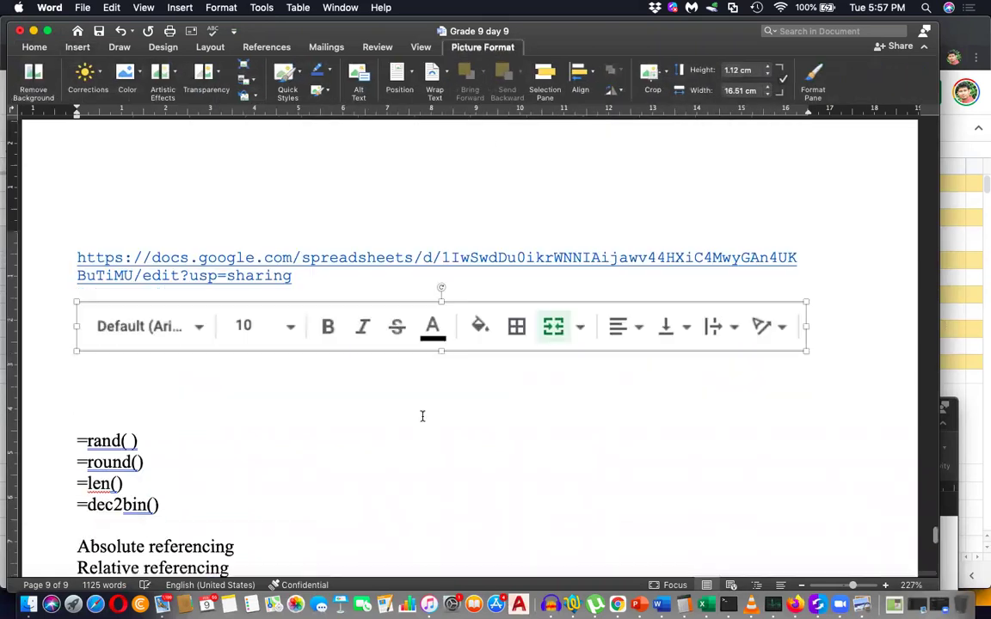
click(841, 327)
key(Return)
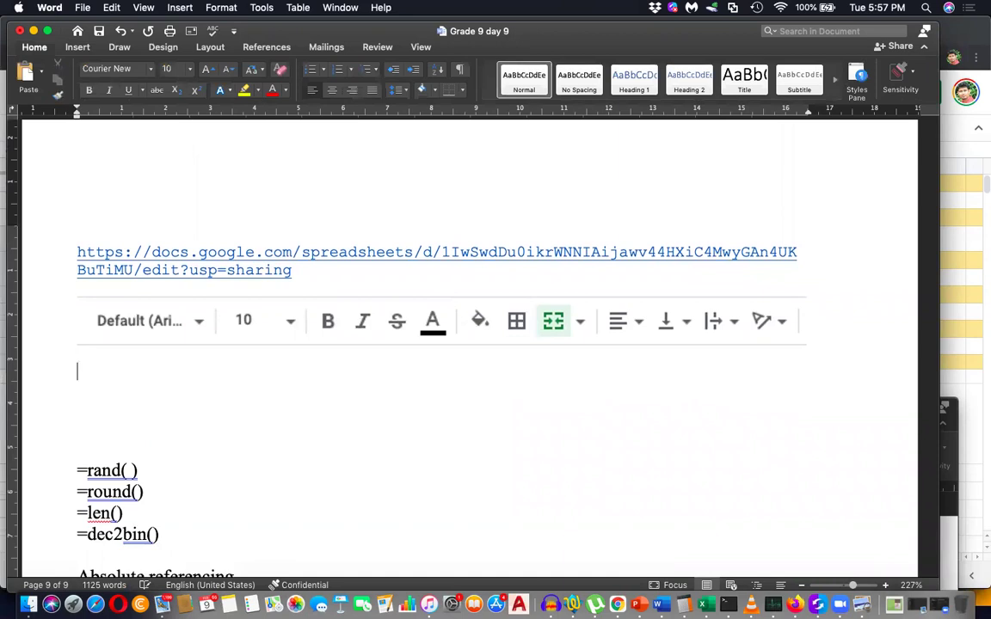
Type staggered labels Font, Font Size and Bold on indented lines under the screenshot.
text(Font)
key(Return)
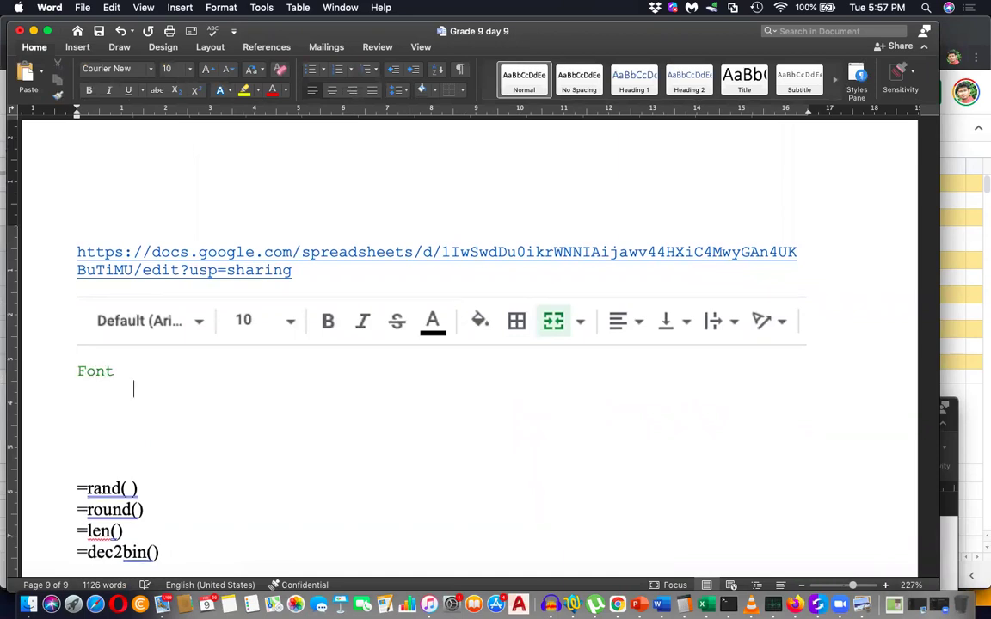
key(Tab)
text(Fo)
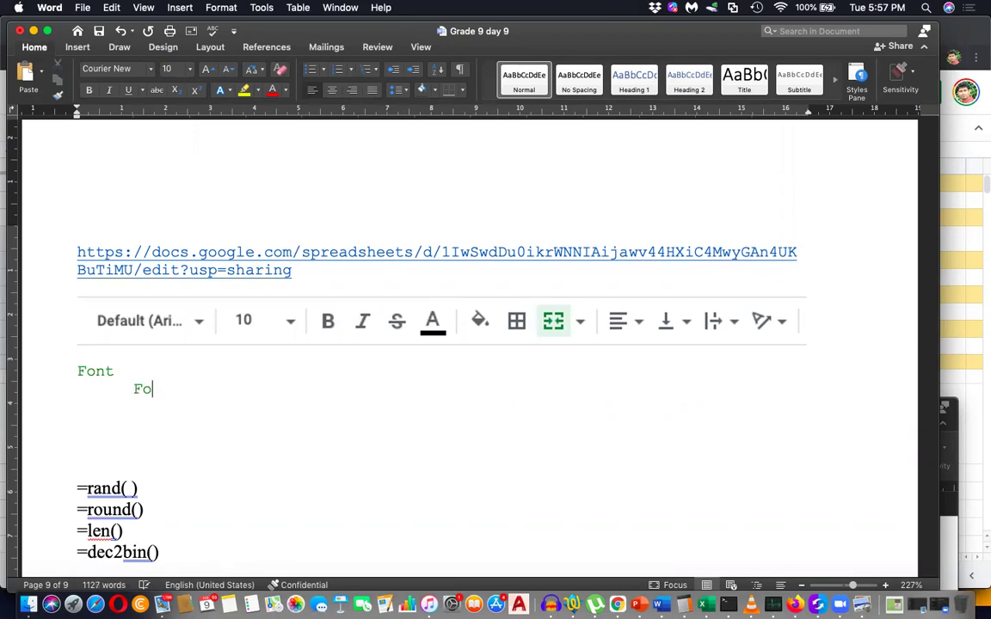
text(nt Size)
key(Return)
key(Tab)
text(Bold)
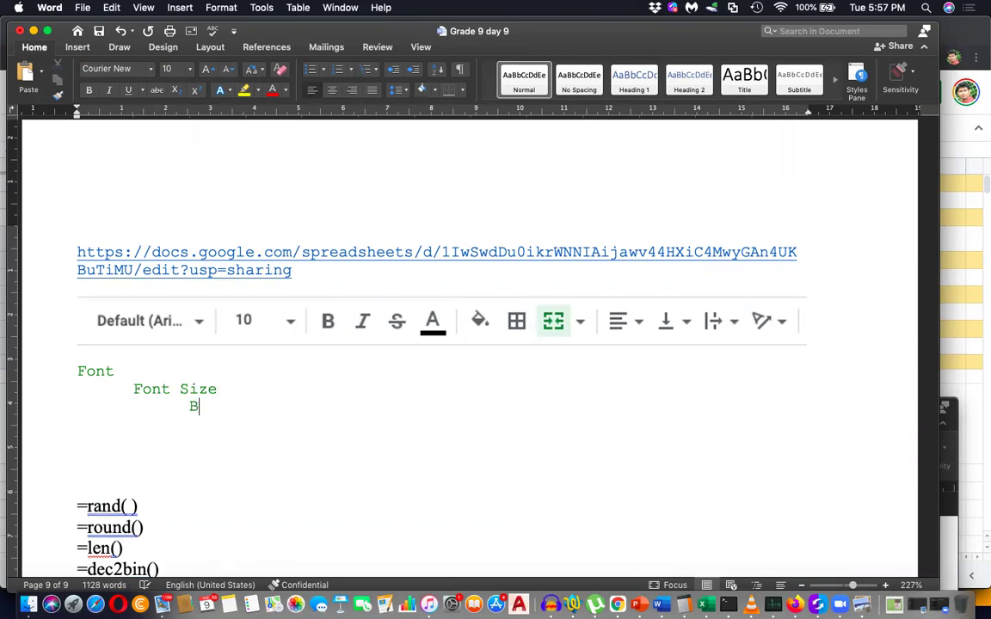
key(Left)
key(Left)
key(Left)
key(Tab)
key(Return)
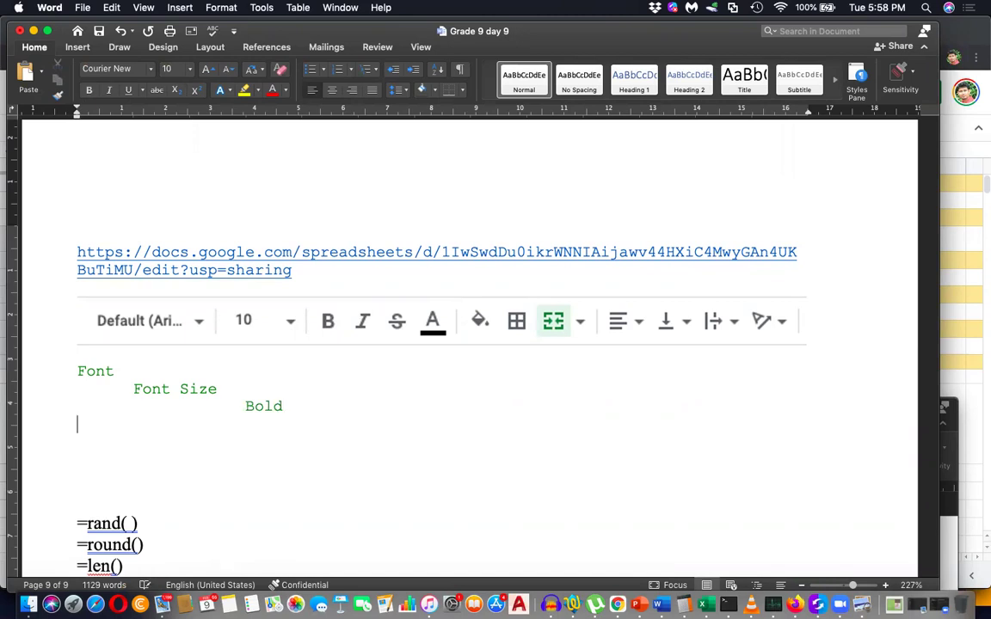
Add the labels Italic, Strikethrough, Font Color and the misspelled Fill Coloe.
text(Italic)
key(Return)
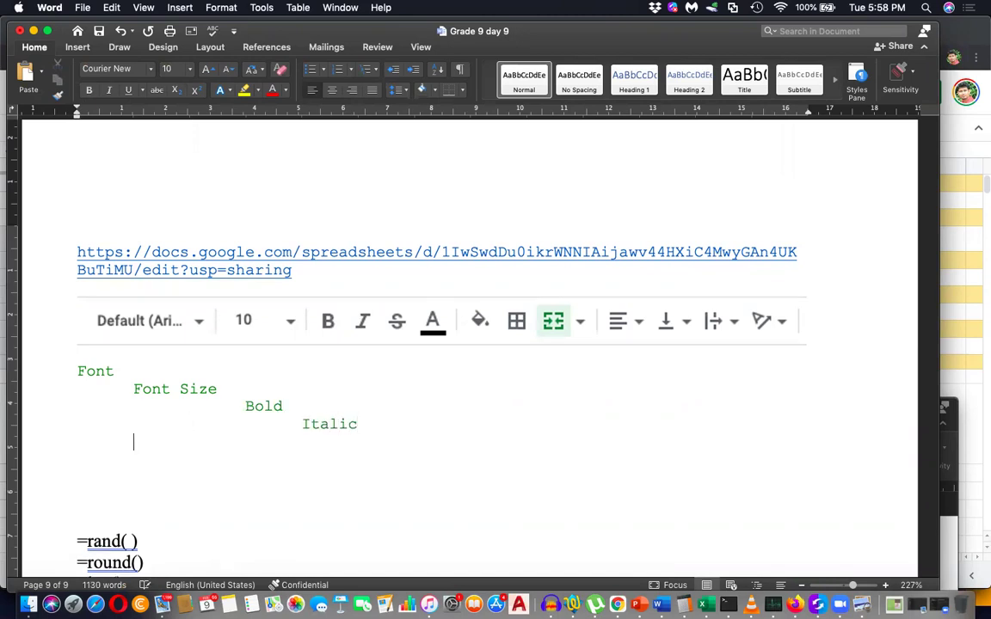
text(Strikethrough)
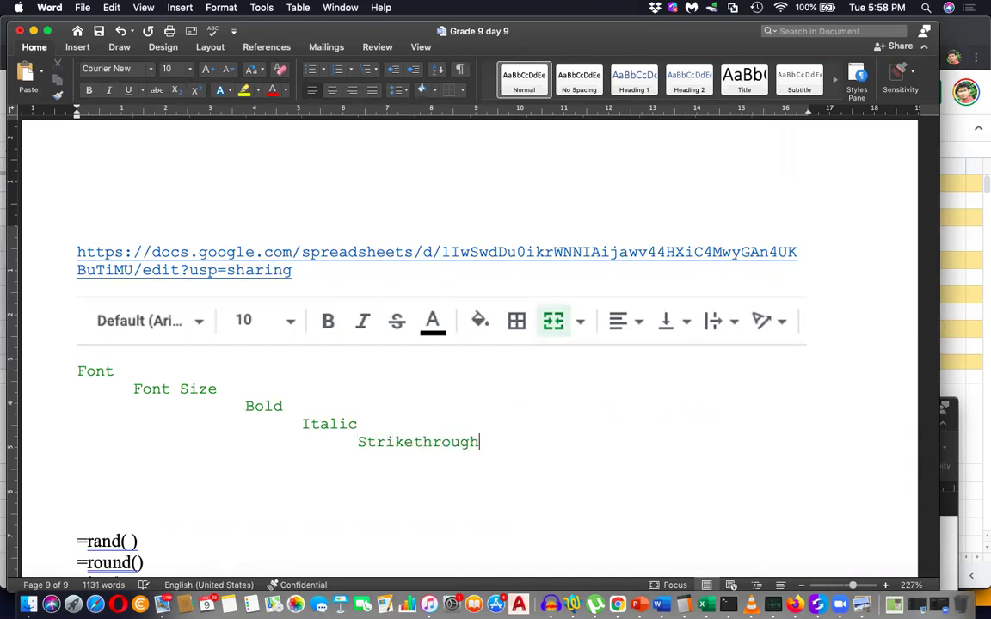
key(Return)
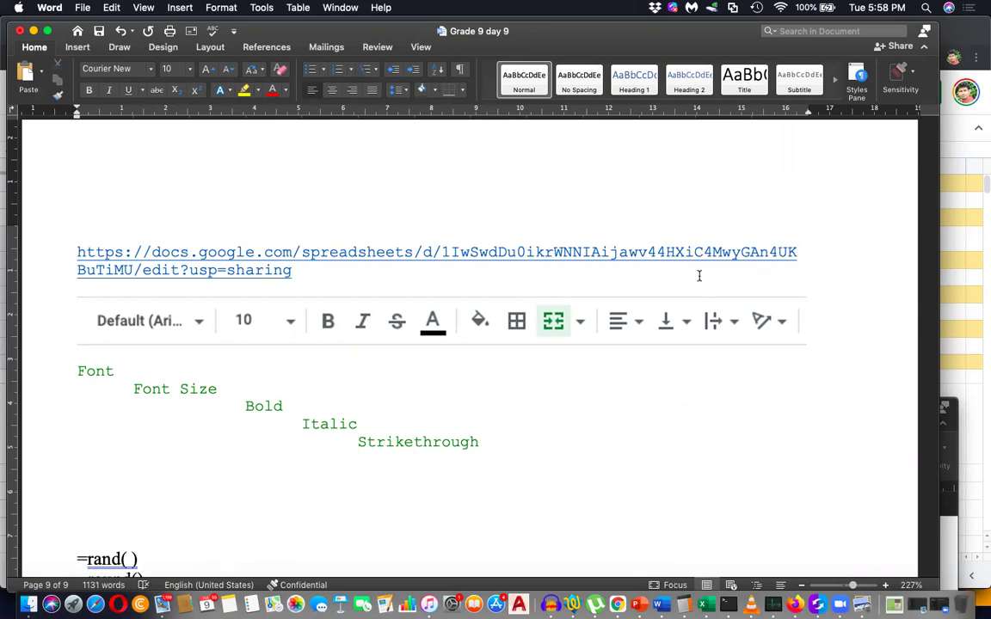
text(Font Color)
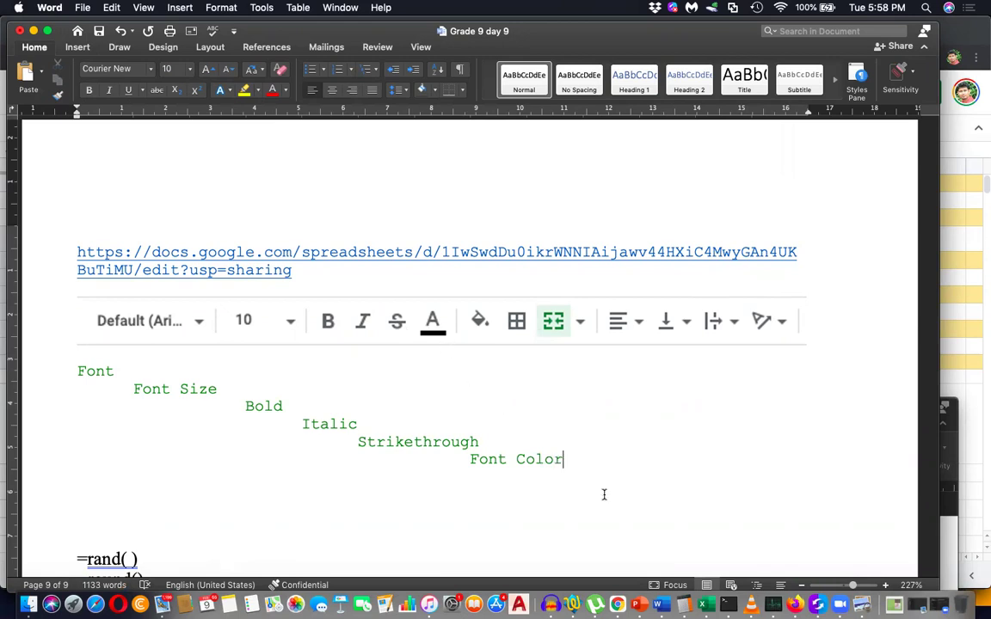
key(Return)
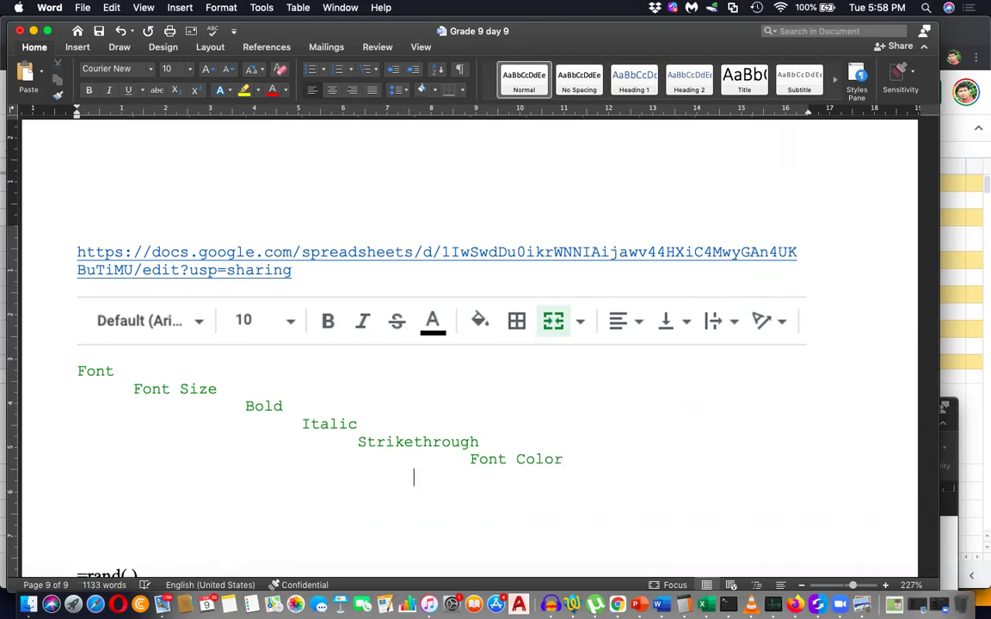
text(Fill Coloe)
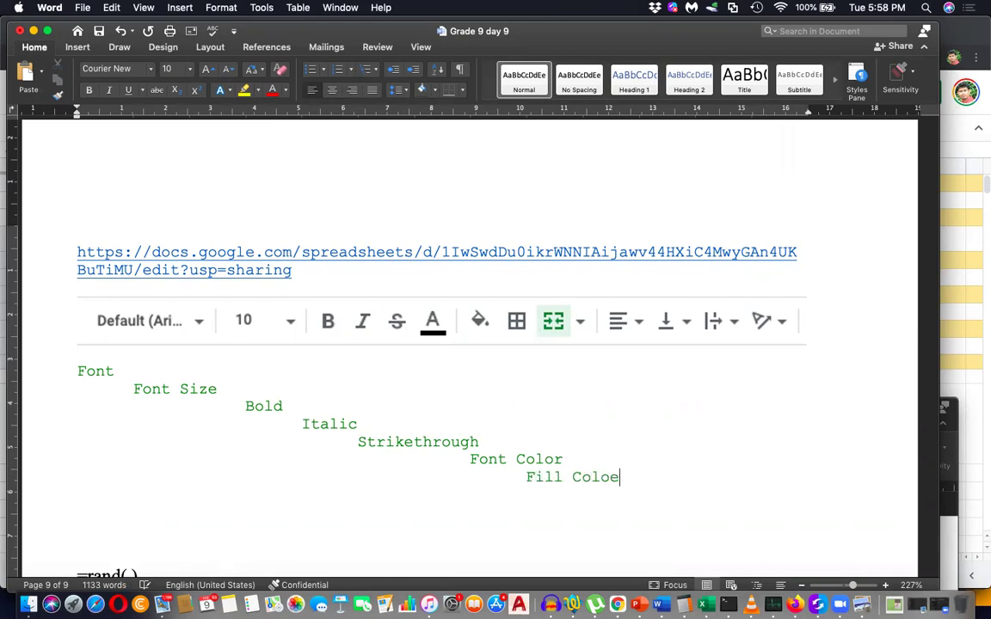
key(super+Tab)
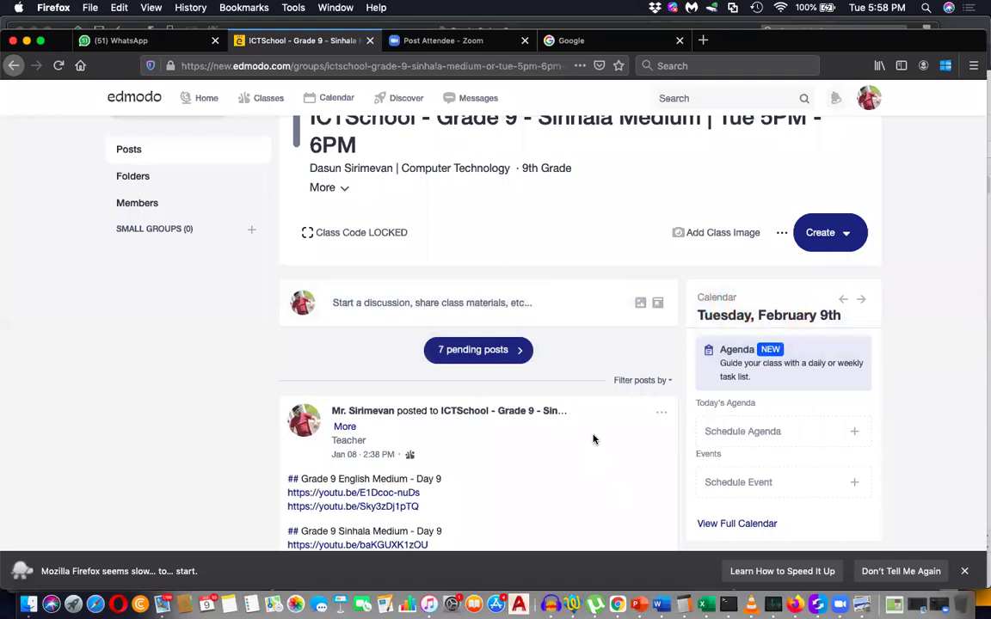
Look over cells G10 and I9 on the Grade 9 Day 10 spreadsheet's Minusha sheet.
key(super+Tab)
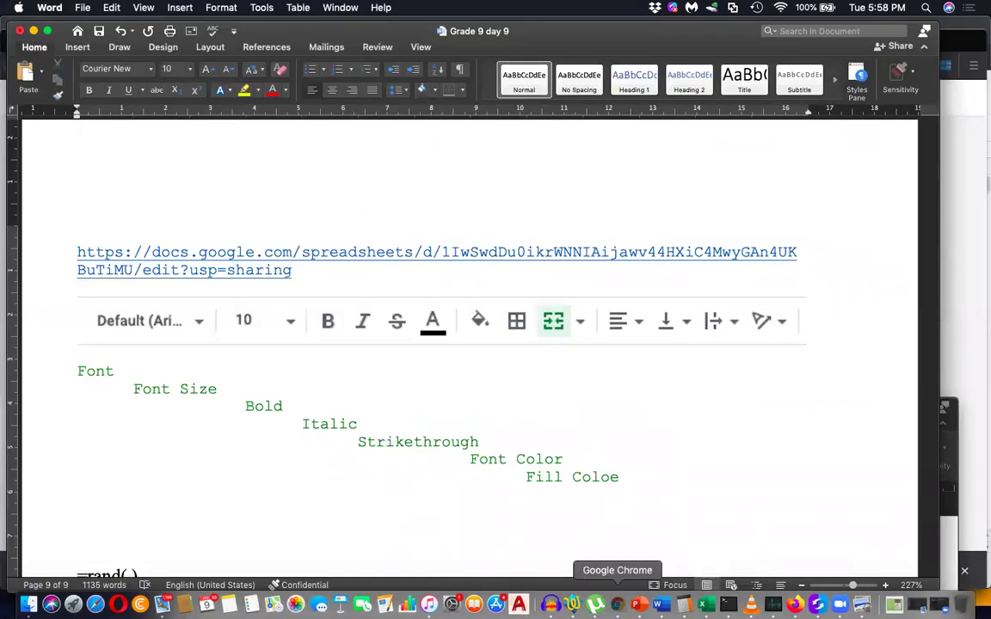
click(616, 604)
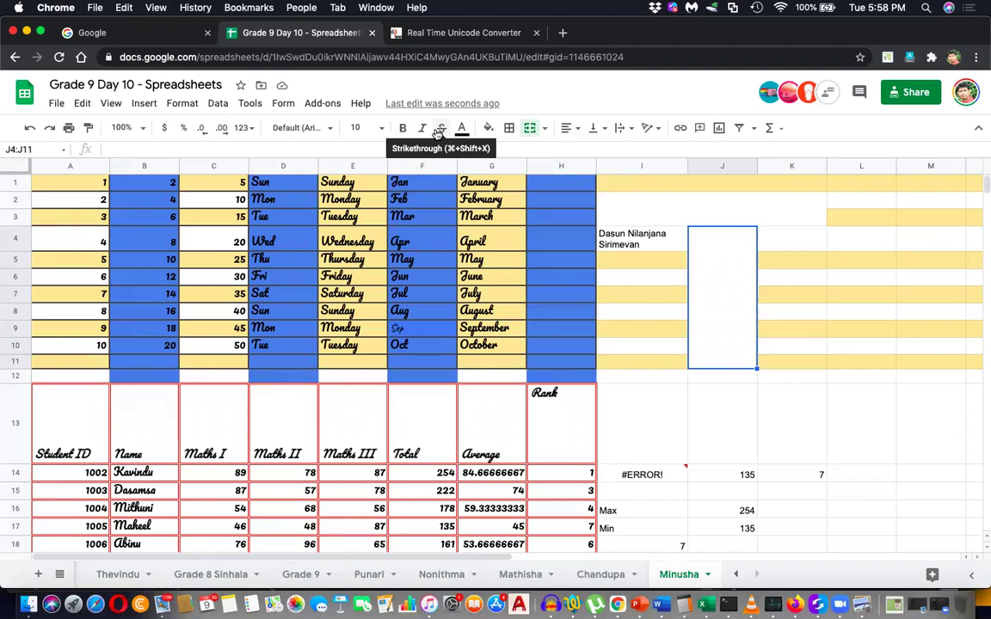
click(479, 349)
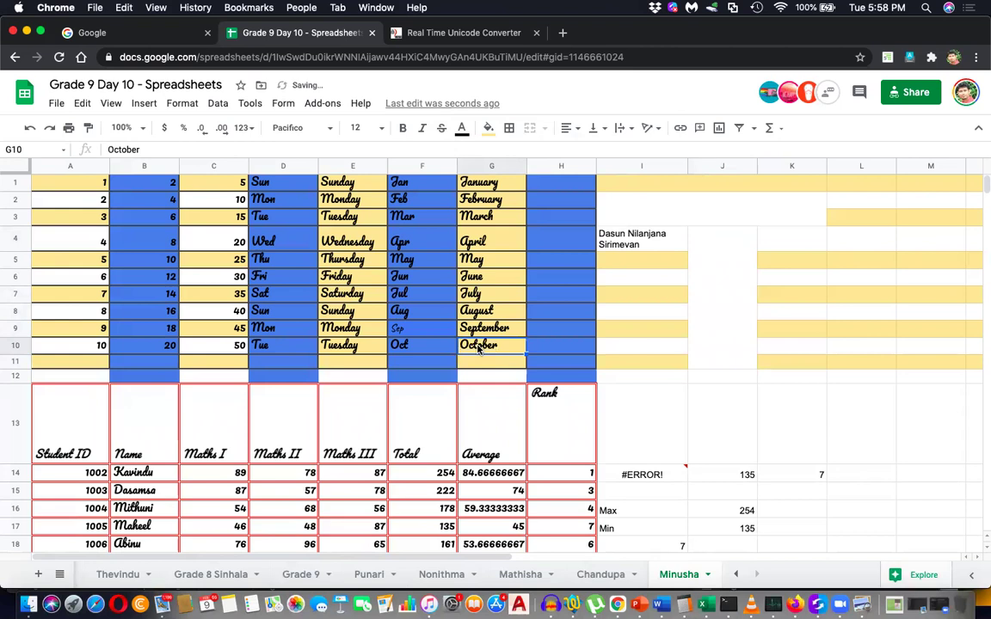
click(626, 330)
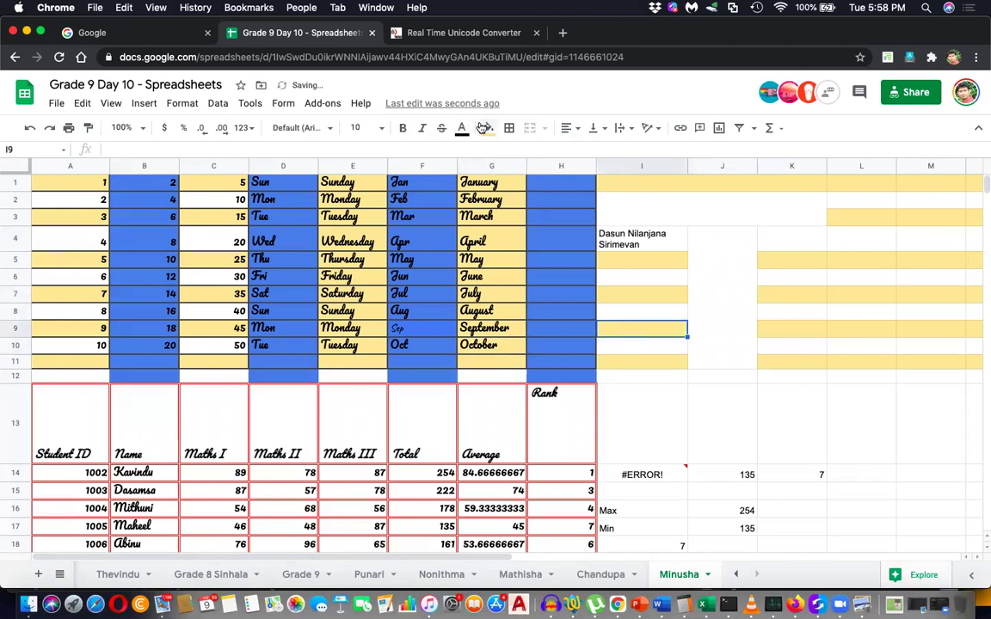
key(super+Tab)
Correct 'Fill Coloe' to 'Fill Color' in Word and start a new line.
key(BackSpace)
text(r)
key(Return)
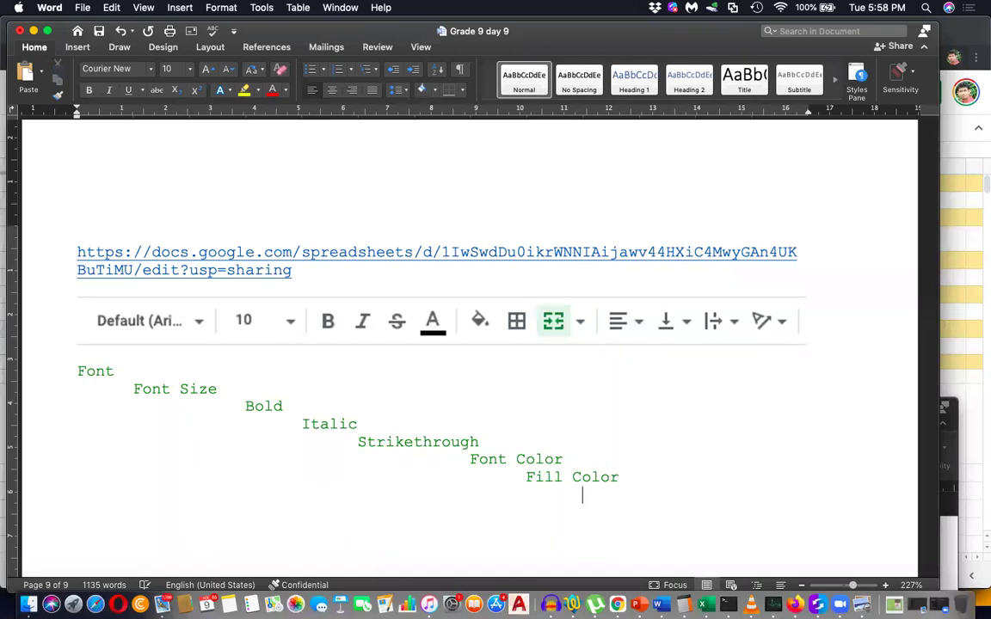
Add the Border and Merge labels on indented lines.
text(Border)
key(Tab)
key(Tab)
key(Tab)
key(Tab)
key(Tab)
key(Tab)
scroll(469, 361, down, 2)
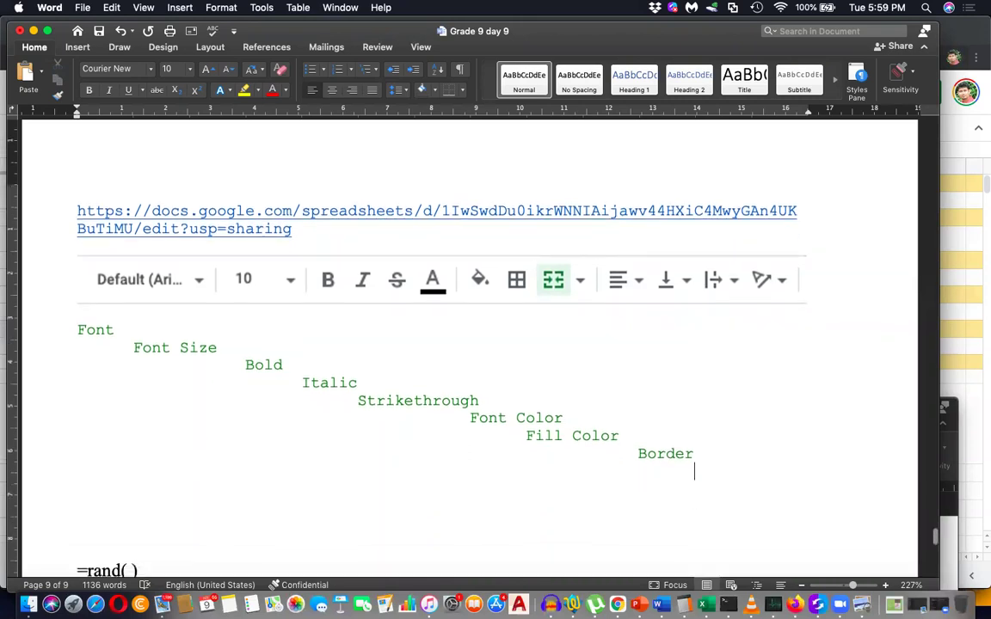
key(Tab)
key(Tab)
text(Merge)
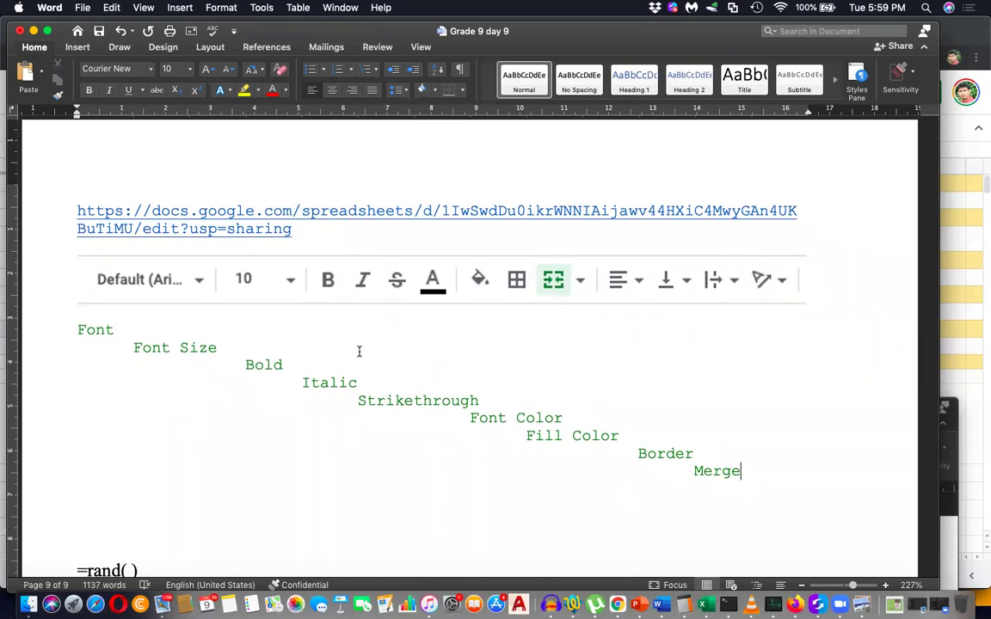
Add Align beside Font and Vertical Align beside Font Size, keeping it on one line.
key(Tab)
key(Tab)
key(Tab)
key(Tab)
key(Tab)
key(Tab)
key(Tab)
text(Align)
click(218, 347)
text(Vertic)
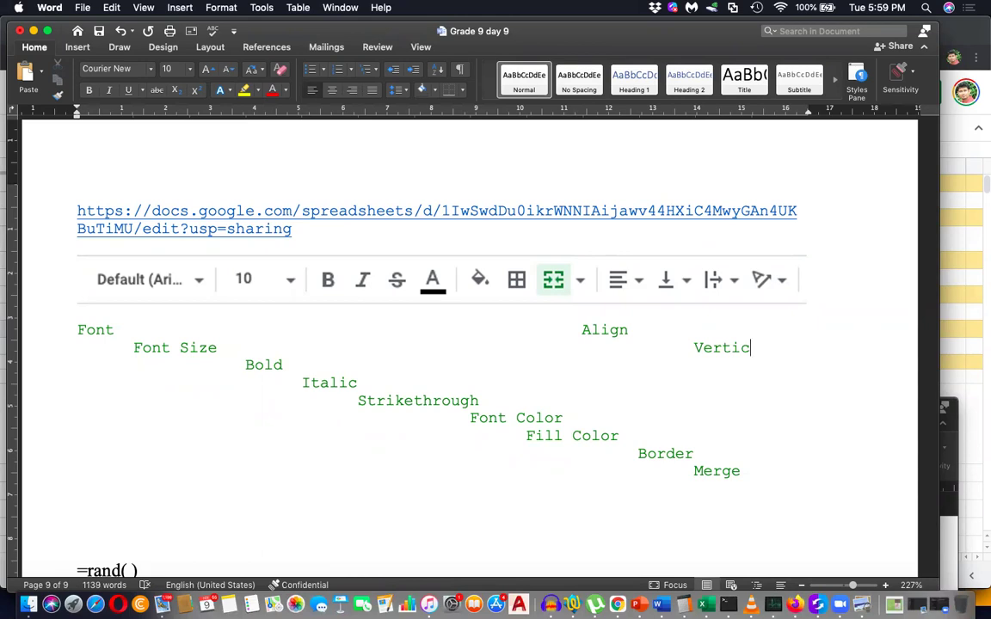
text(al Align)
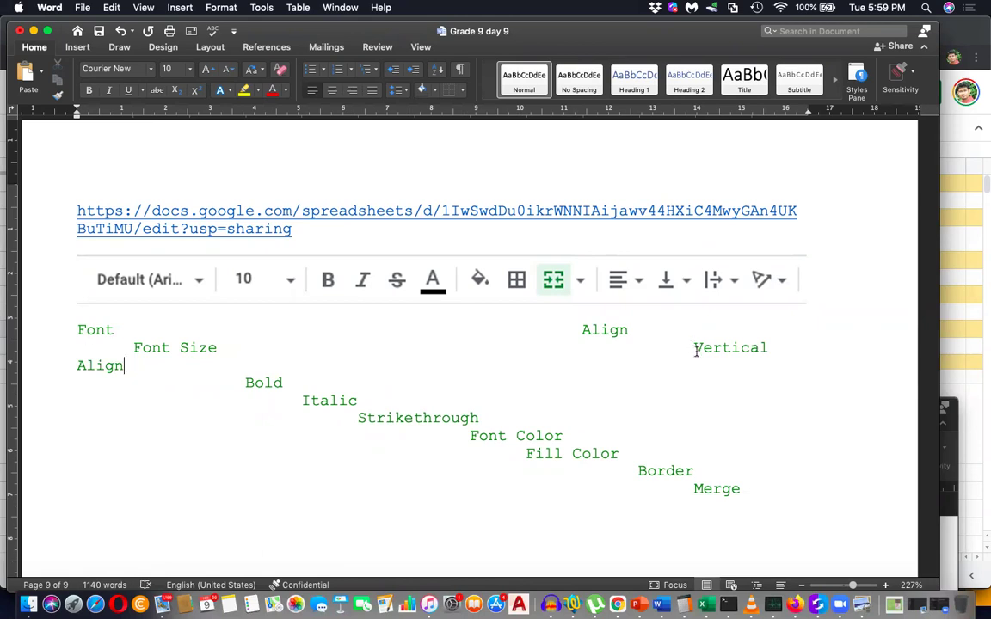
click(694, 349)
key(BackSpace)
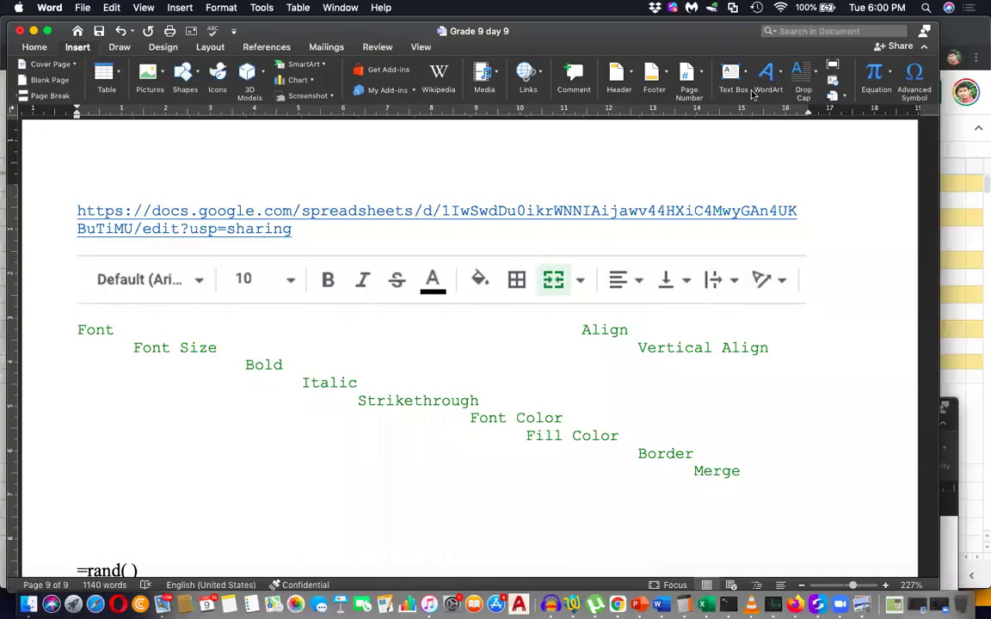
Draw an arrow from the Font label to the font box and duplicate it.
click(177, 76)
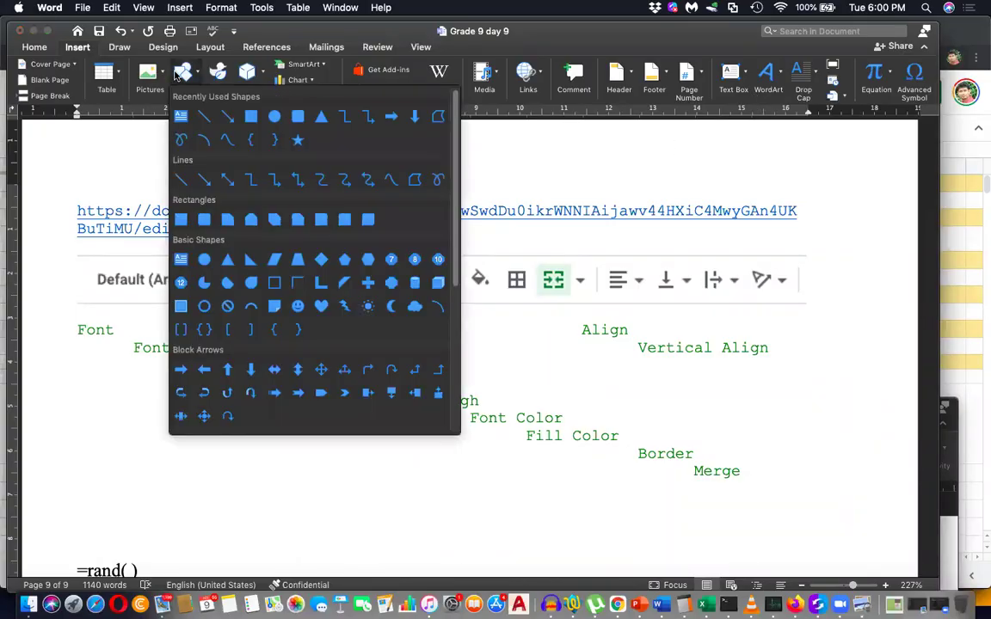
click(227, 116)
mouse_move(117, 315)
mouse_down()
mouse_move(156, 288)
mouse_move(150, 294)
mouse_move(221, 320)
mouse_move(236, 288)
mouse_move(318, 318)
mouse_move(322, 285)
mouse_move(349, 334)
mouse_move(359, 294)
mouse_move(385, 315)
mouse_move(396, 298)
mouse_up()
key(super+c)
key(super+v)
Add copied arrows pointing at the Font Size, Bold, Italic and Strikethrough icons.
key(super+c)
key(super+v)
key(super+c)
key(super+v)
key(super+c)
key(super+v)
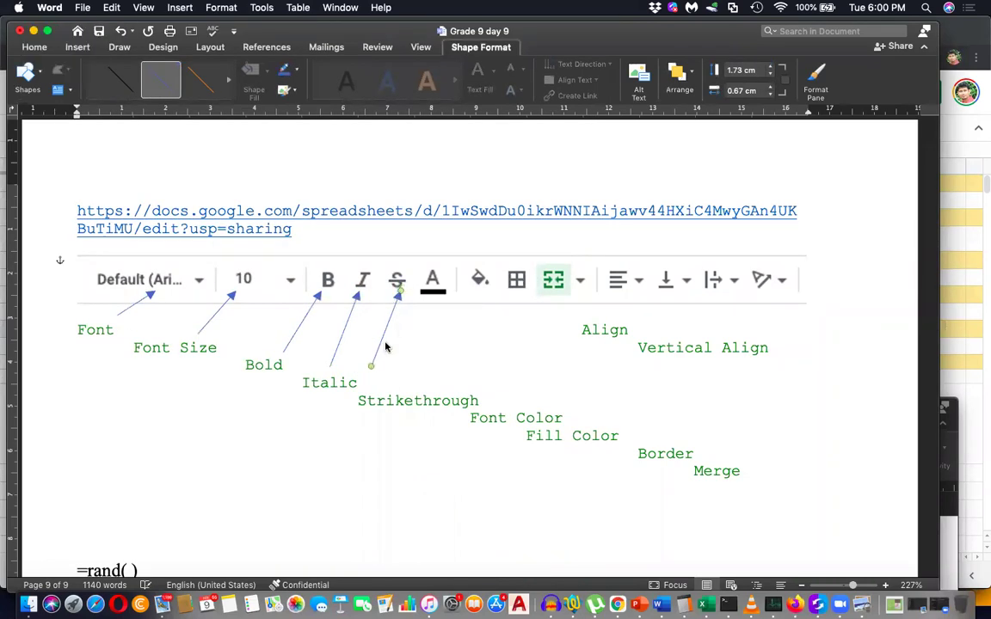
drag(371, 362, 437, 343)
Add arrows linking the Font Color and Fill Color labels to their icons.
key(super+c)
key(super+v)
drag(423, 385, 535, 365)
key(super+c)
key(super+v)
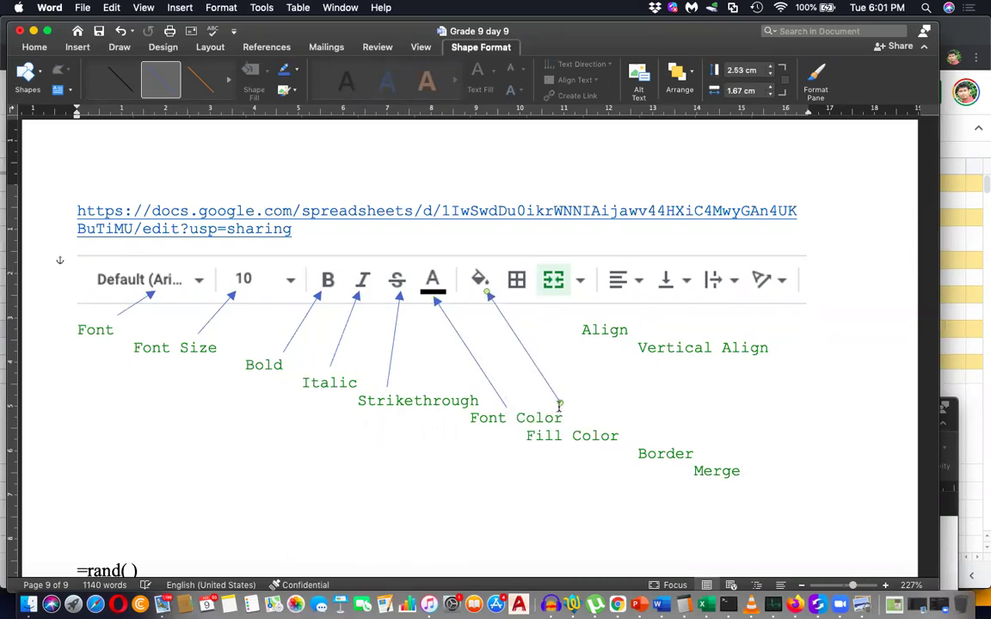
drag(562, 403, 579, 417)
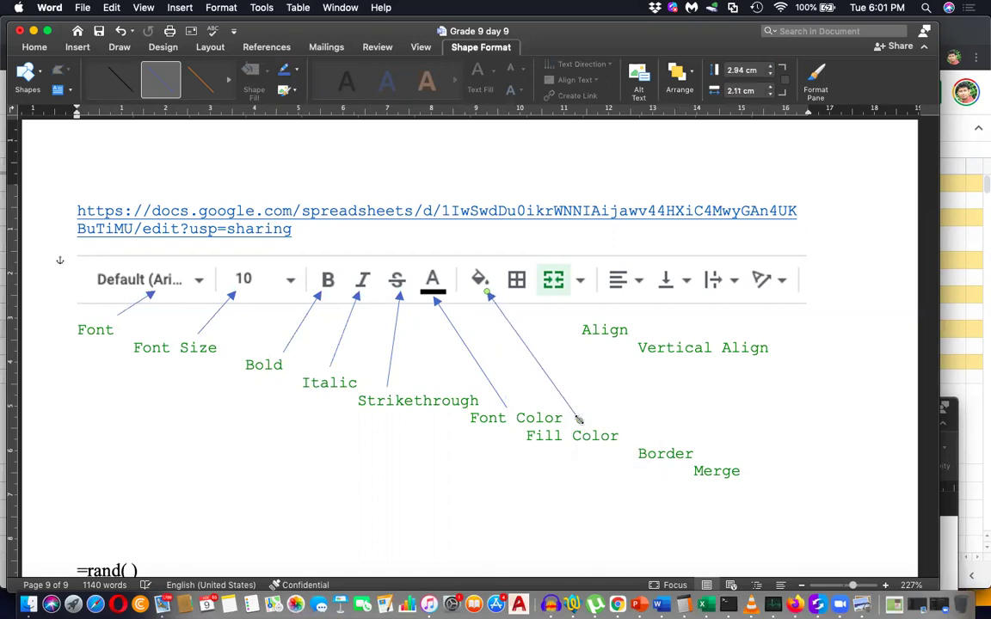
Add arrows linking the Border and Merge labels to their icons.
key(super+c)
key(super+v)
drag(500, 345, 576, 378)
drag(611, 419, 647, 443)
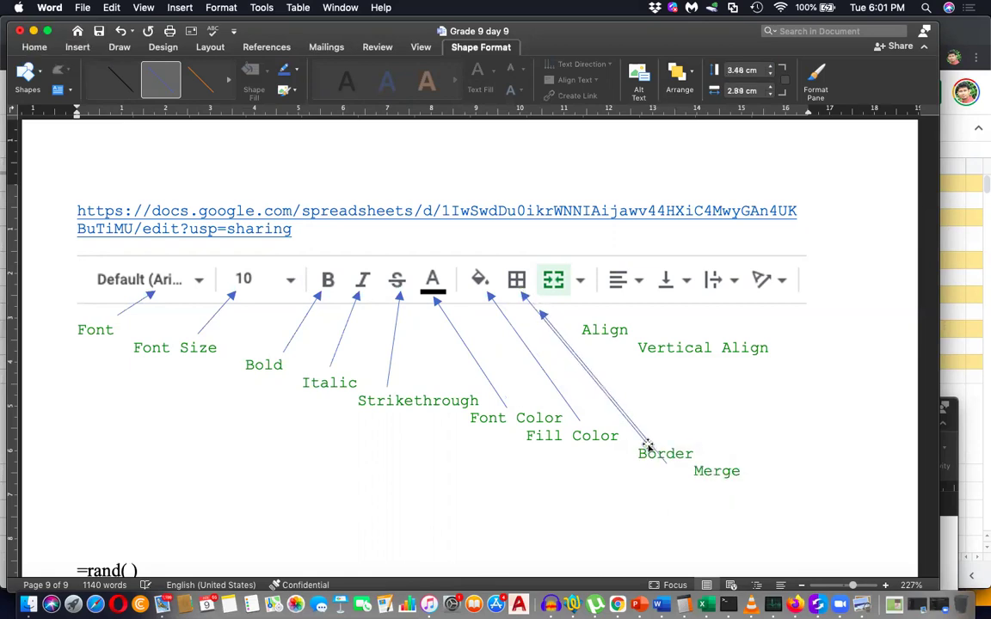
drag(610, 398, 631, 388)
drag(688, 450, 718, 460)
Add arrows for Align and Vertical Align from copies of the Font Size arrow.
click(226, 308)
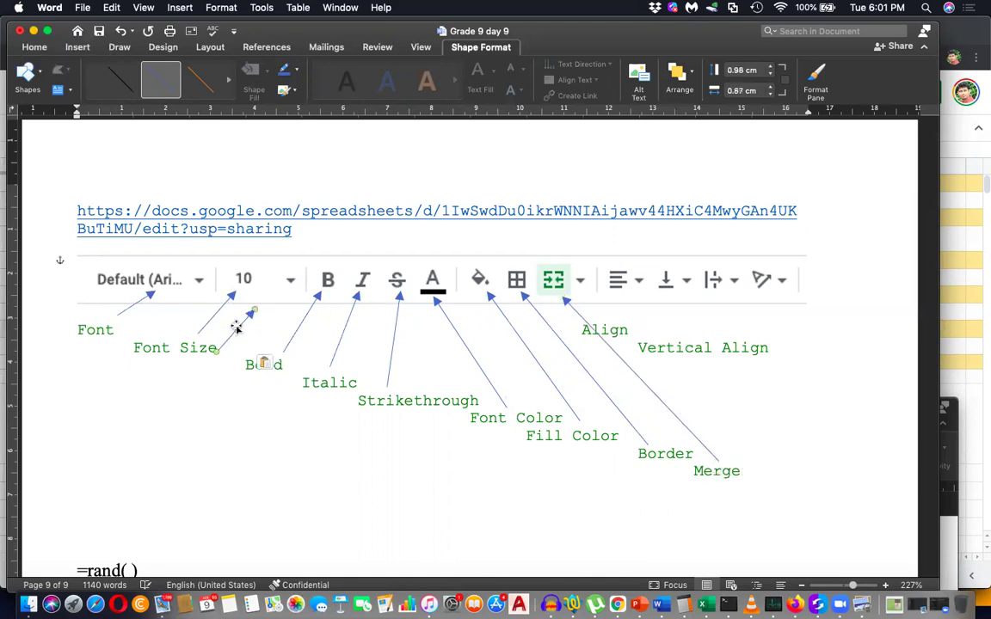
drag(234, 325, 666, 333)
key(super+d)
click(692, 330)
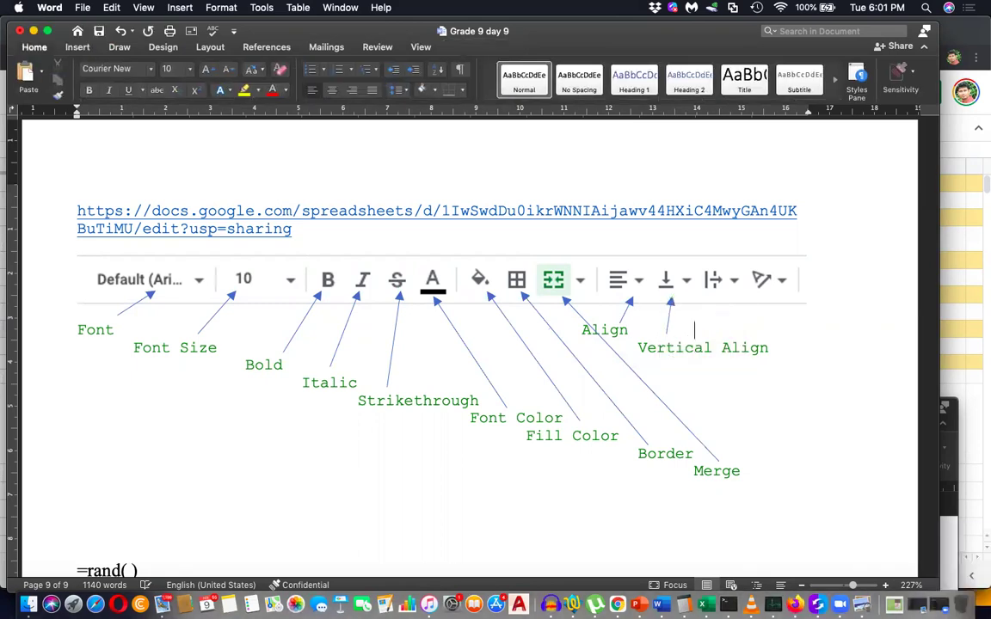
Type 'Wrap' and 'Orientation' labels above Vertical Align, removing extra tabs and spaces to align them.
text(Wrap)
key(Up)
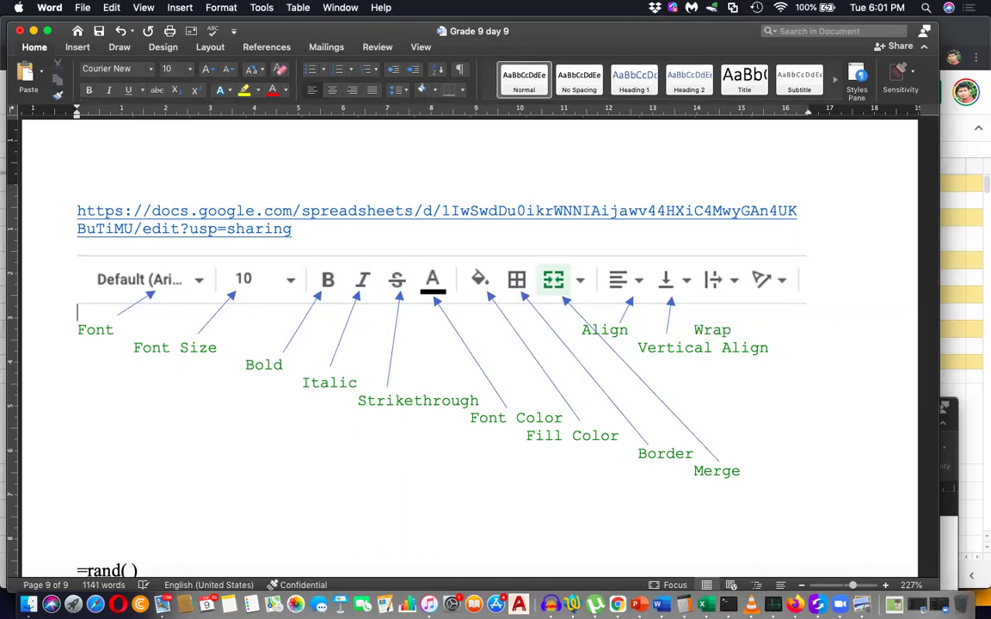
key(Tab)
key(Tab)
key(Tab)
key(Tab)
key(Tab)
text(Orient)
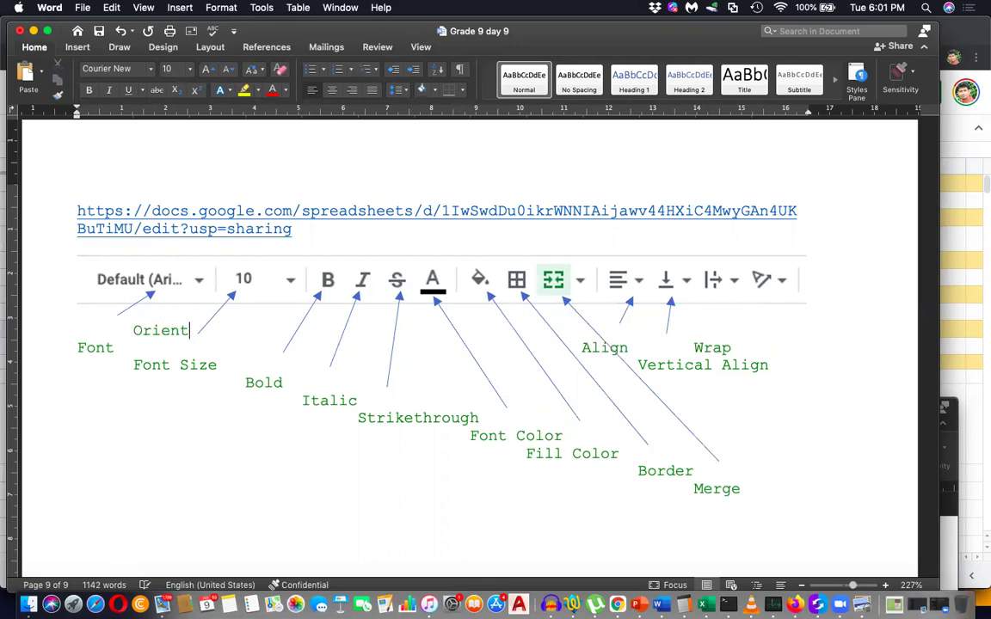
text(ation)
click(132, 331)
key(BackSpace)
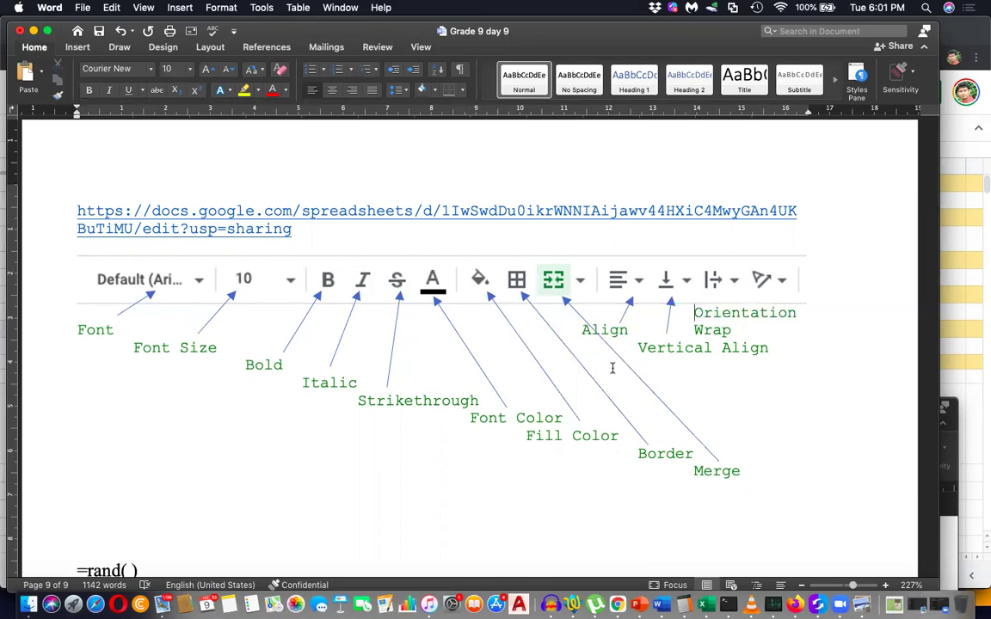
click(693, 330)
key(BackSpace)
key(BackSpace)
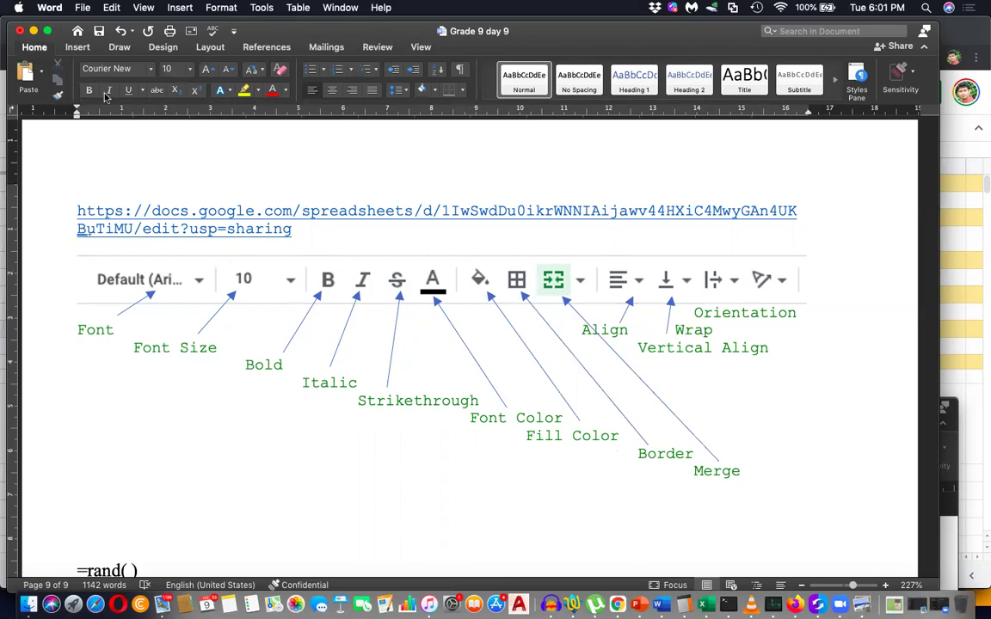
click(90, 47)
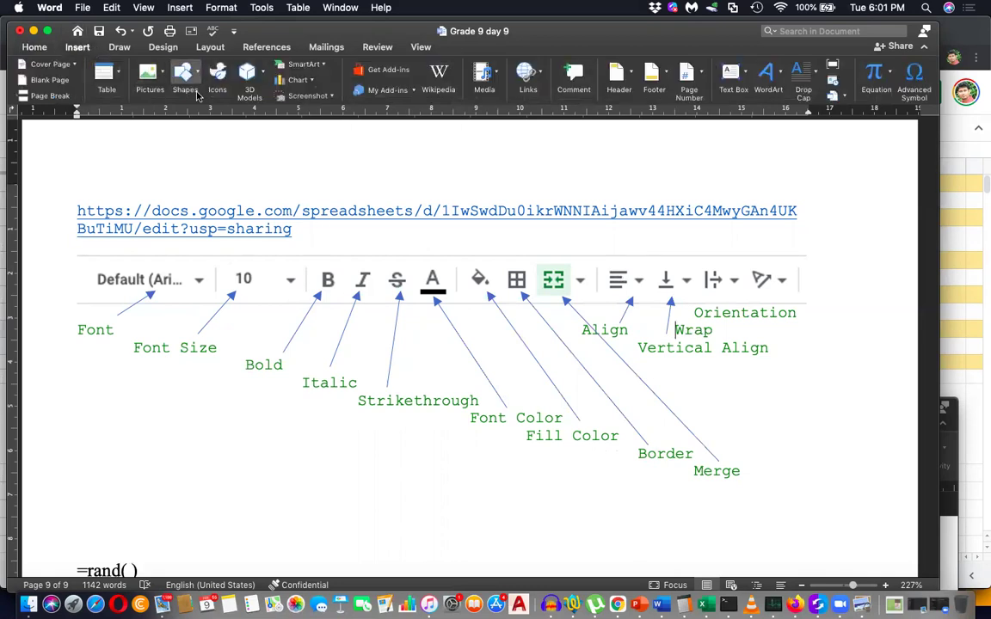
Draw arrows from the Wrap and Orientation labels up to their toolbar icons.
click(182, 72)
click(227, 117)
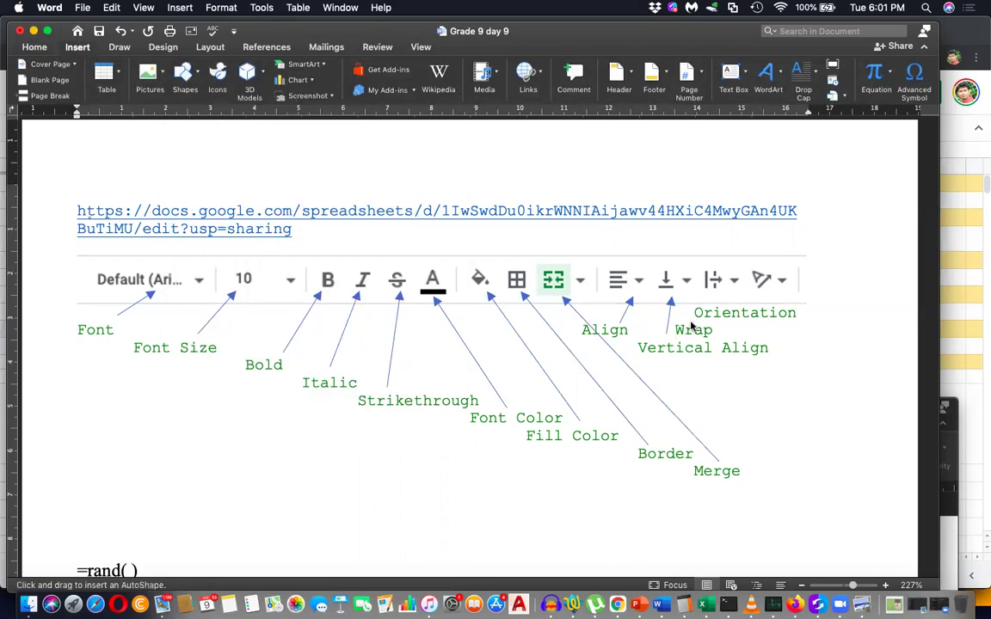
drag(687, 322, 702, 286)
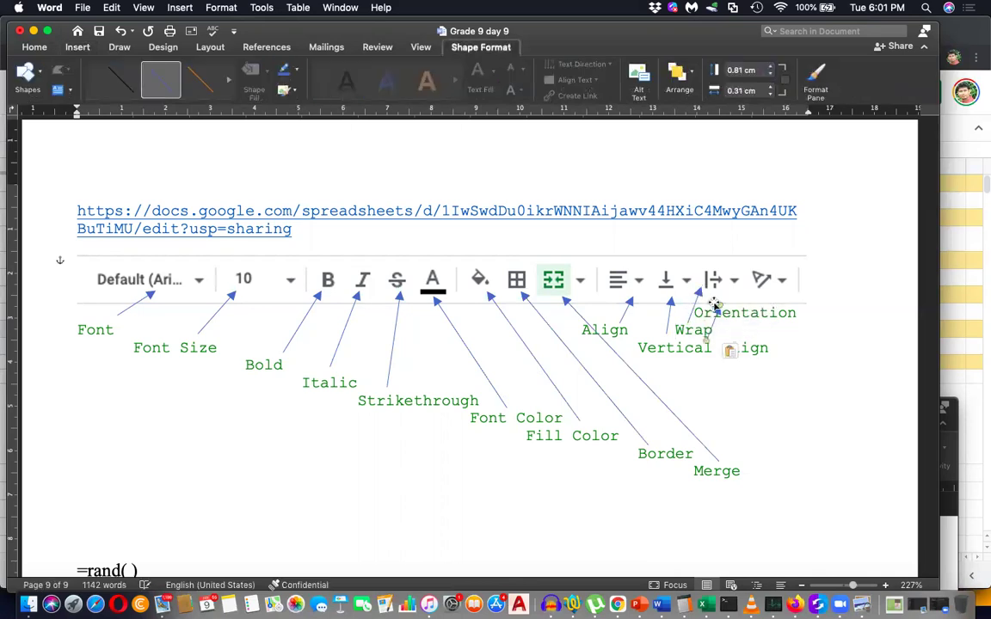
drag(719, 324, 747, 281)
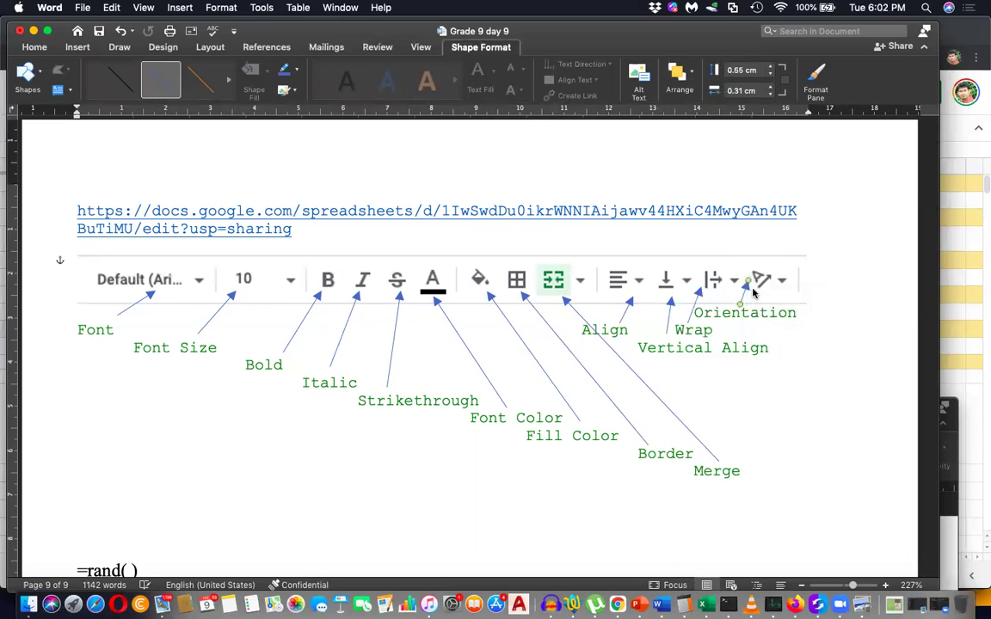
click(794, 497)
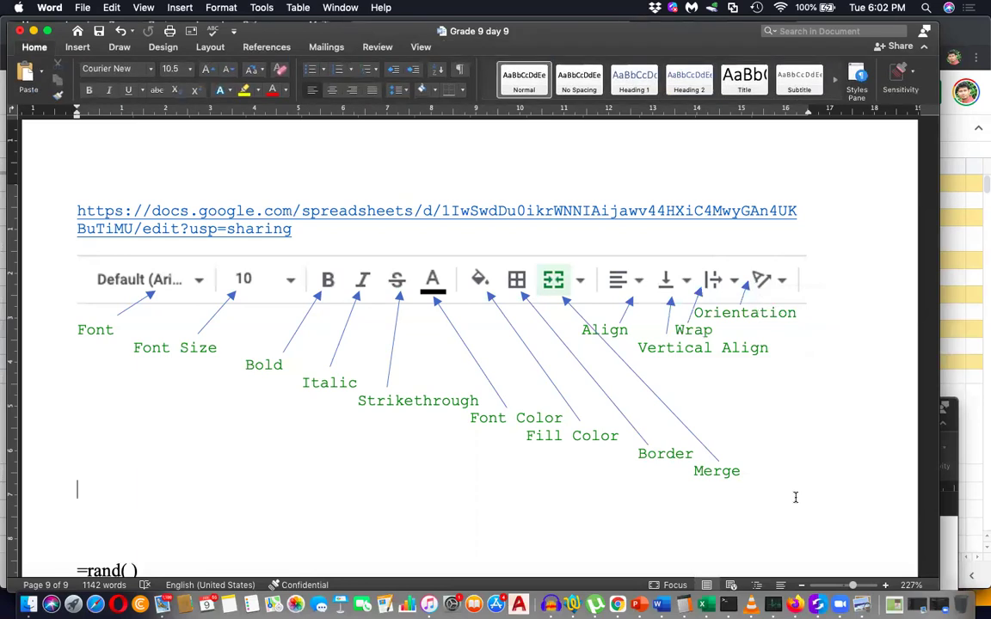
scroll(794, 497, down, 1)
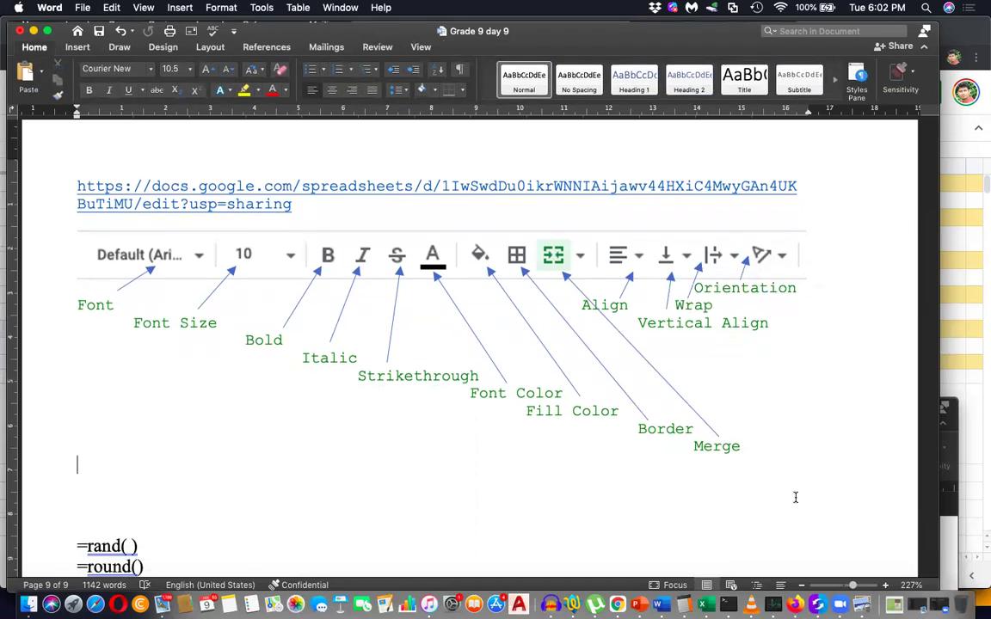